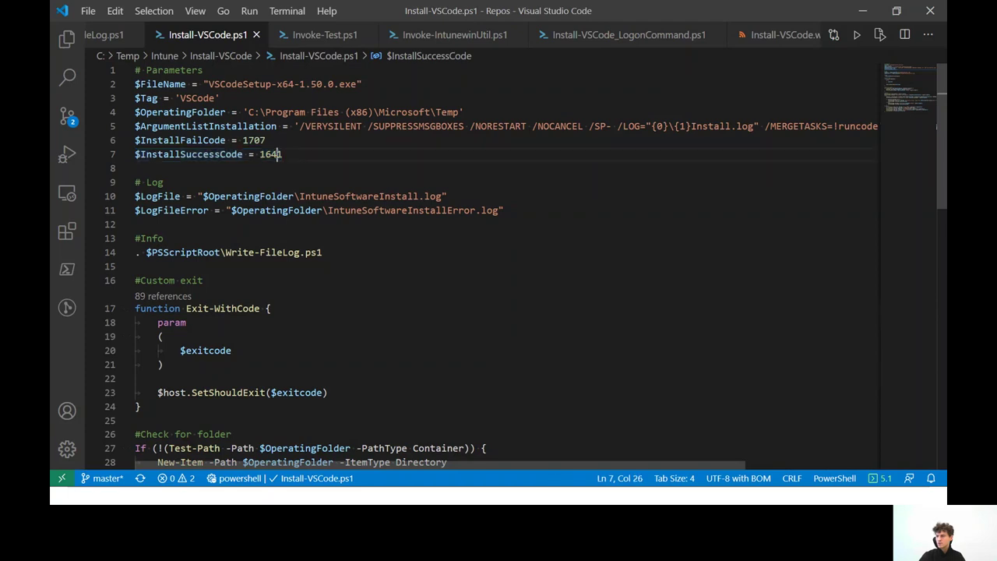
In Windows Sandbox, browse to C:\Program Files (x86)\Microsoft\Temp
click(427, 158)
key(alt+Tab)
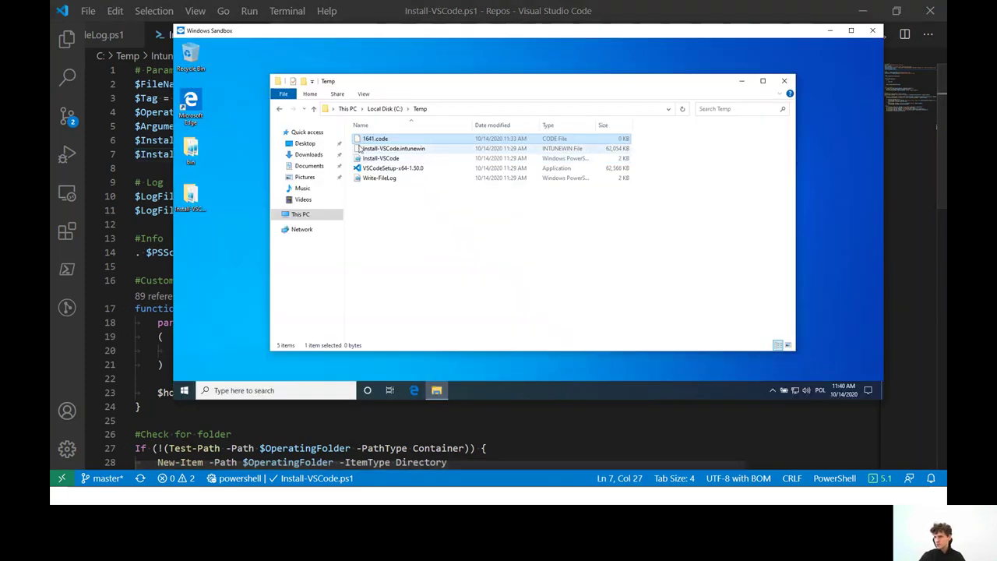
click(389, 111)
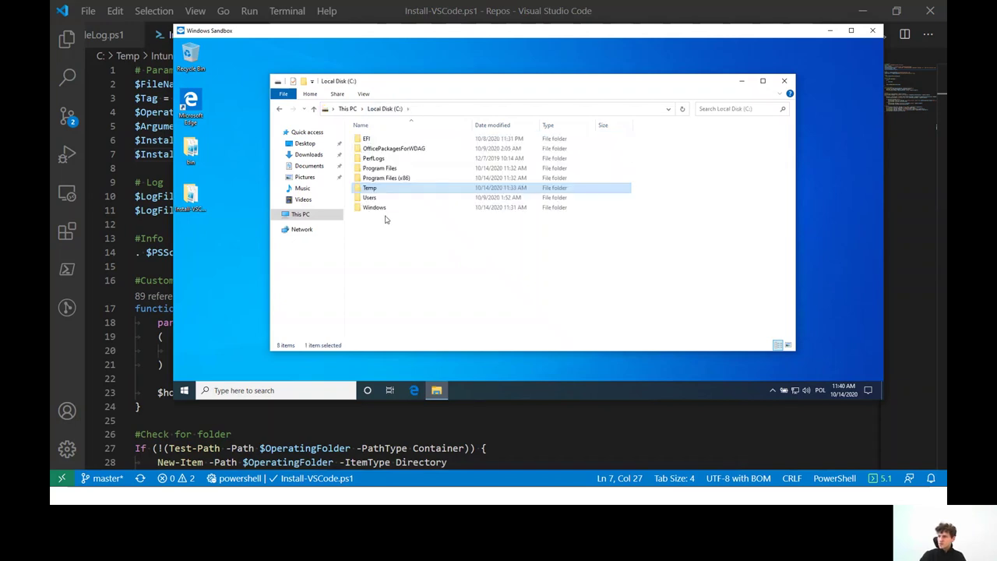
double_click(390, 179)
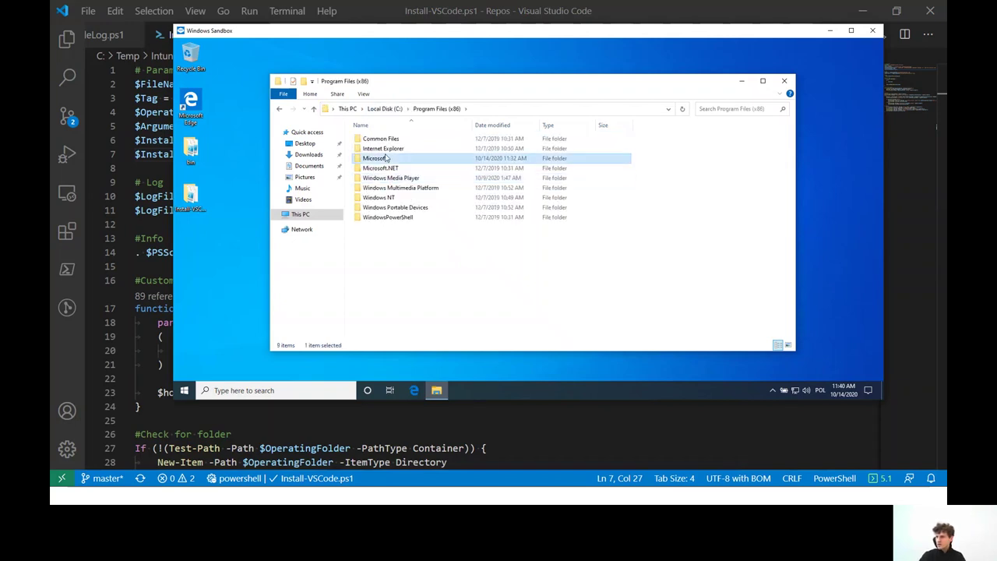
double_click(376, 158)
double_click(381, 139)
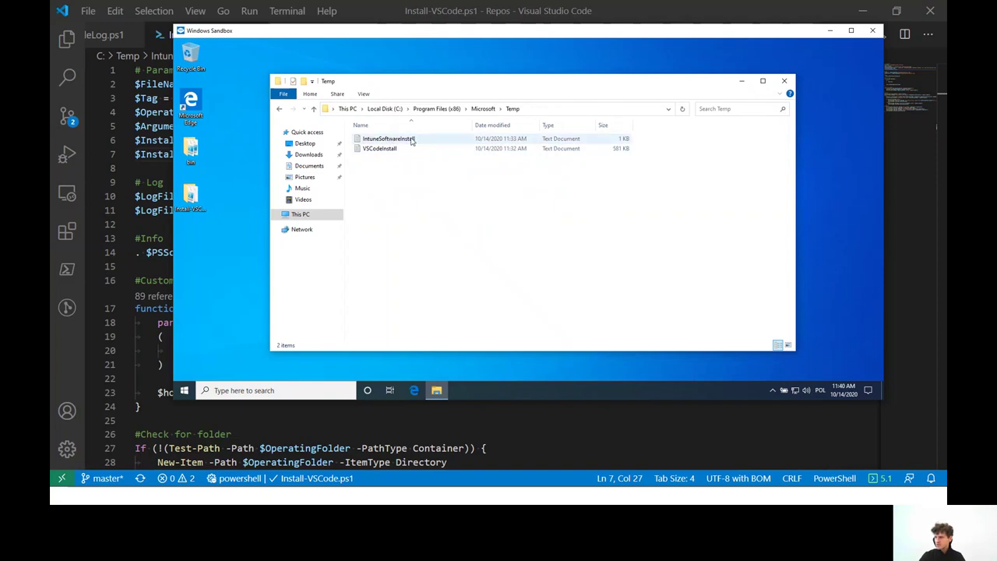
Review the IntuneSoftwareInstall log's timestamp and script line number, then close it
double_click(413, 139)
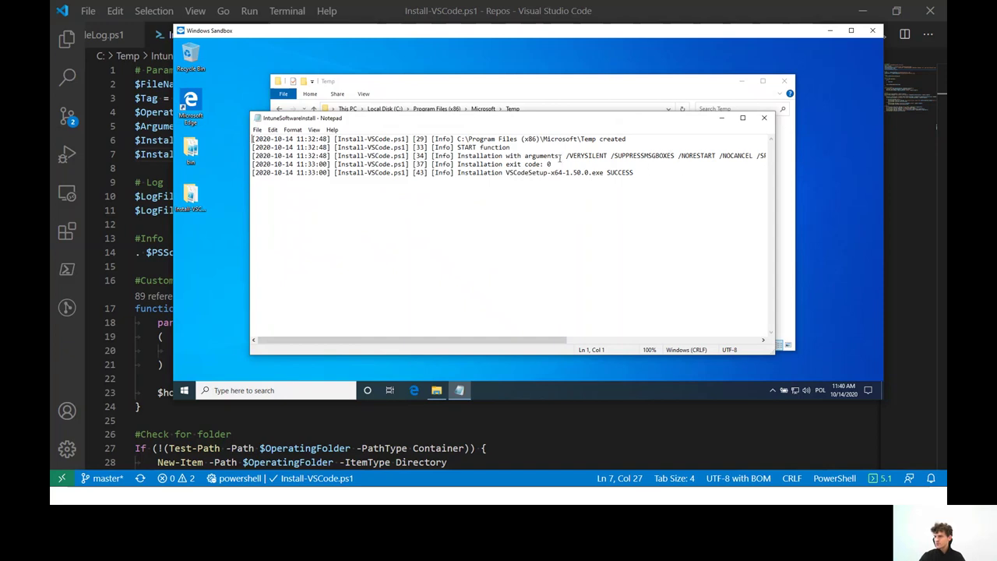
drag(255, 139, 408, 139)
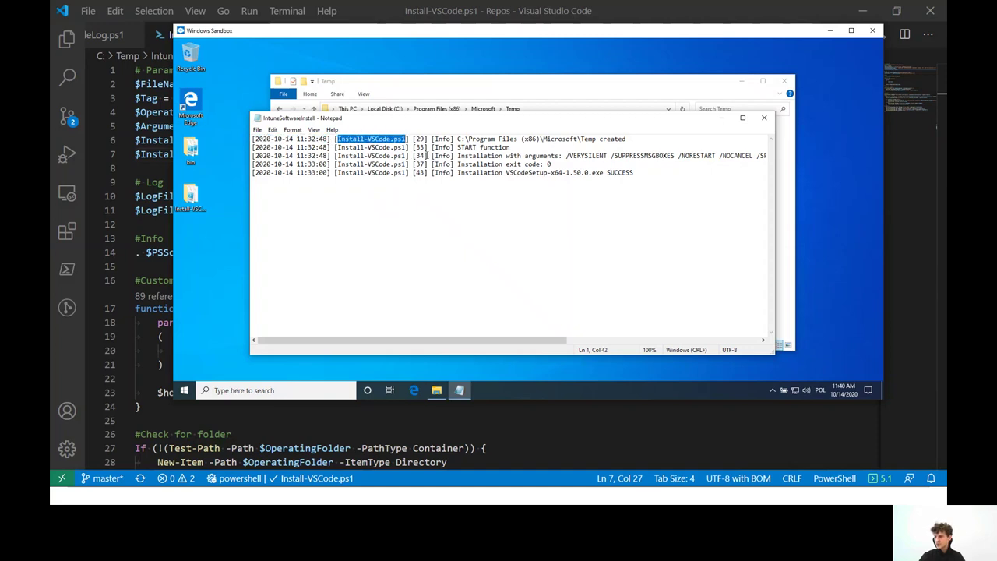
drag(413, 141, 458, 141)
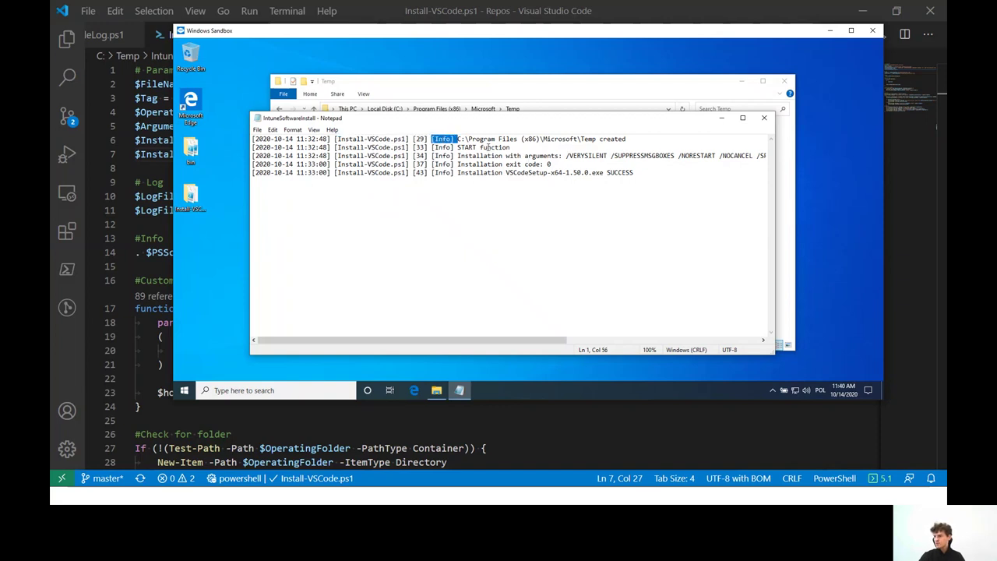
click(488, 140)
scroll(558, 148, right, 2)
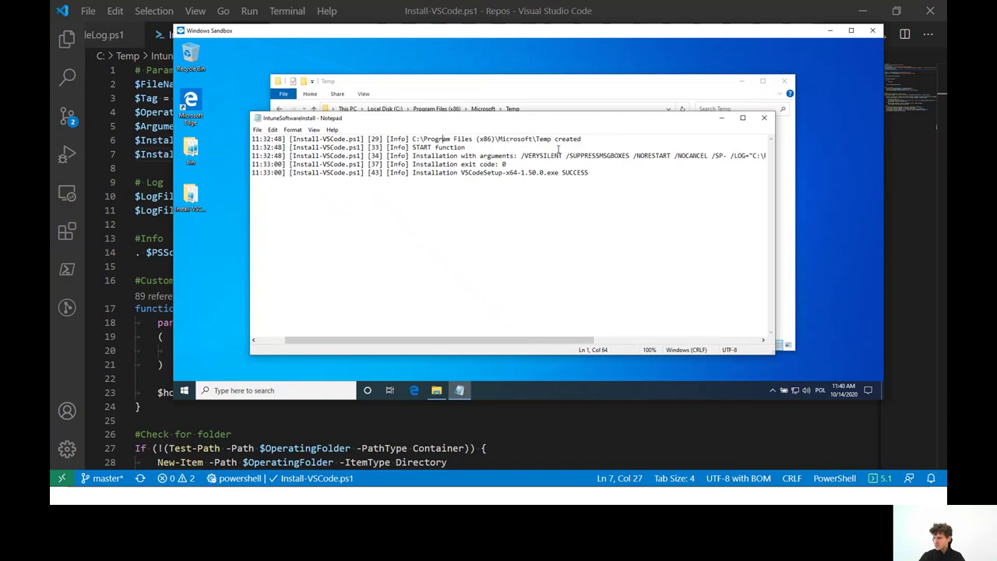
scroll(559, 148, left, 3)
click(764, 118)
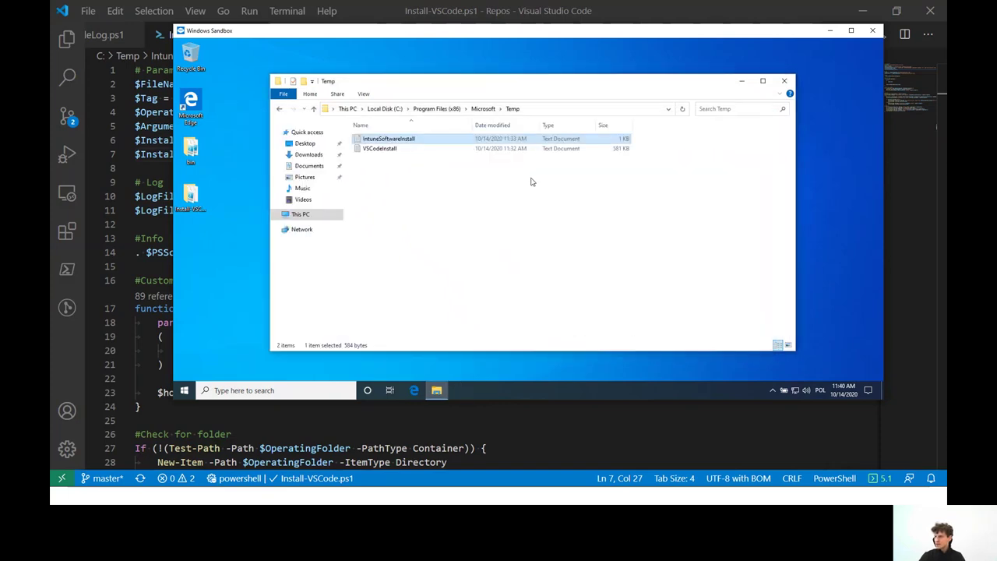
Check the VSCodeInstall log, close it, and return to the Endpoint Manager admin center
double_click(385, 148)
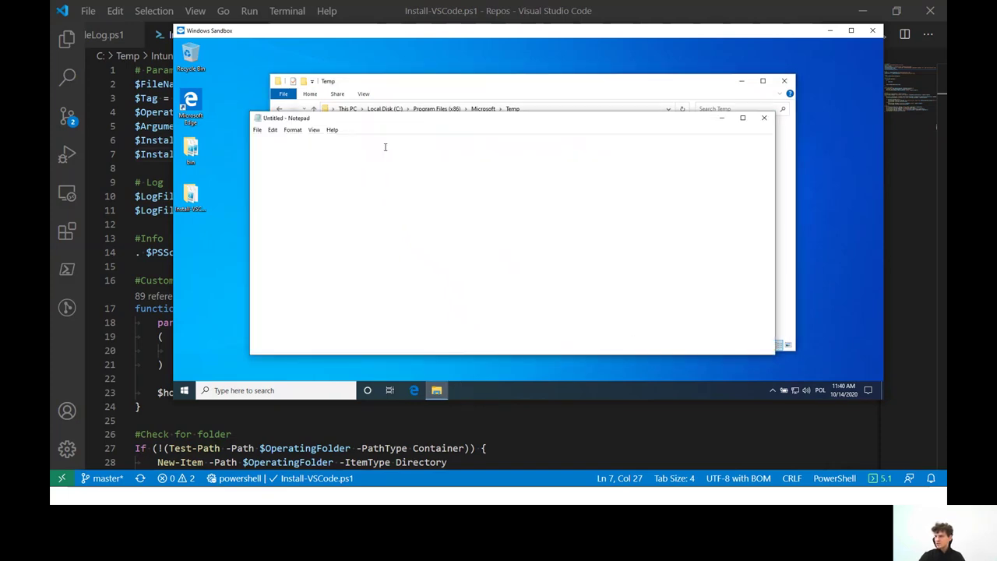
scroll(696, 178, down, 7)
scroll(697, 179, up, 7)
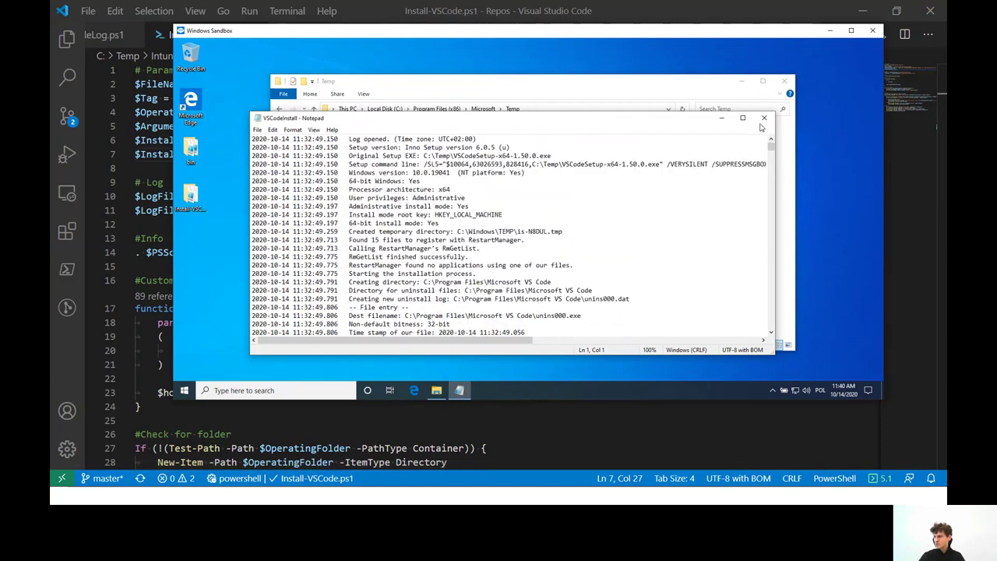
click(764, 119)
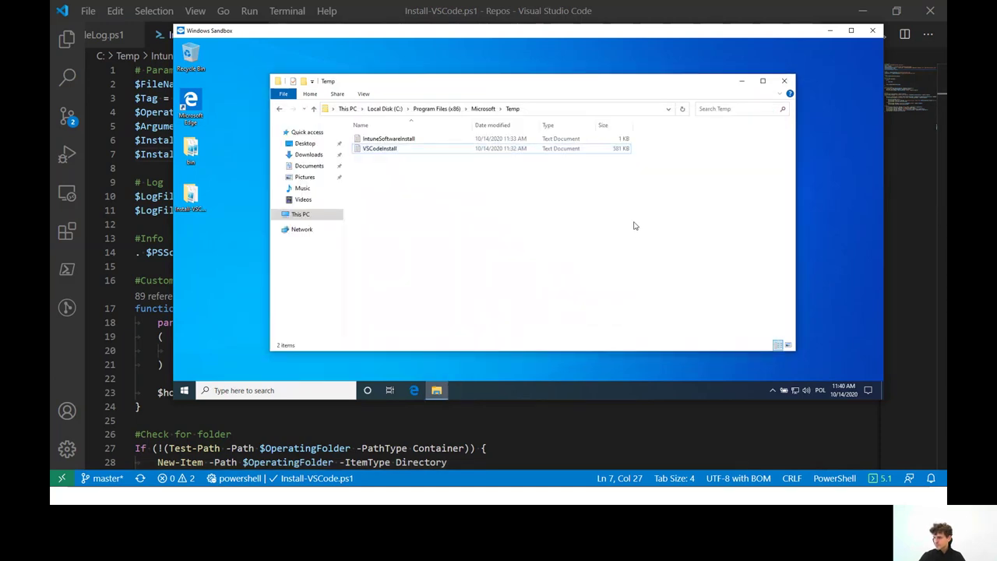
click(312, 420)
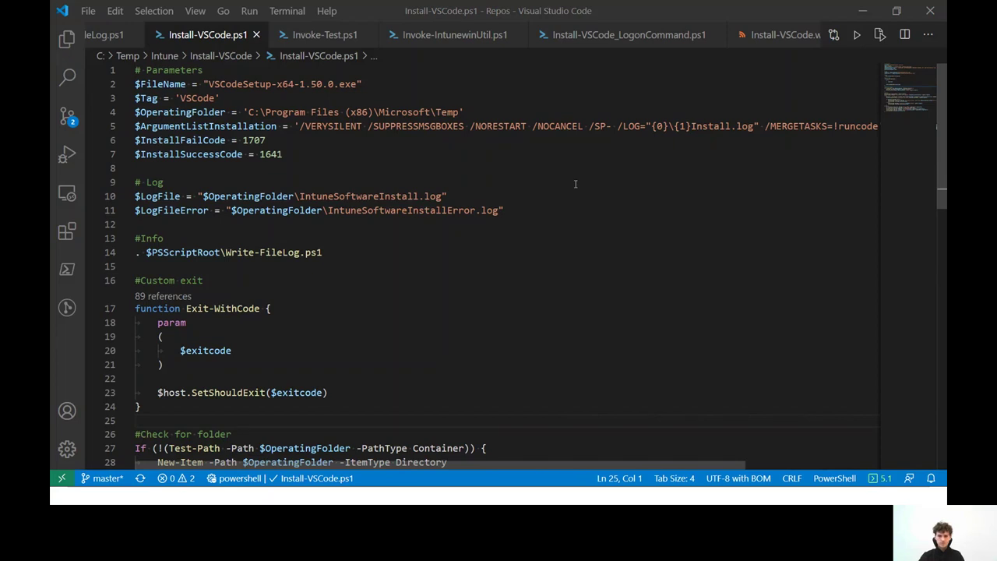
key(alt+Tab)
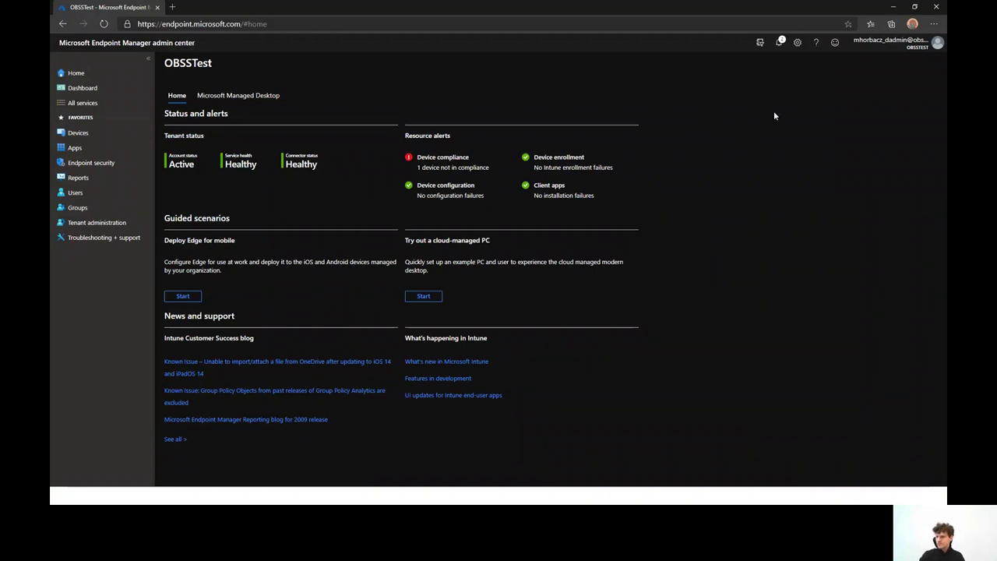
Under Apps > Windows, start adding a new app of type Windows app (Win32)
click(82, 151)
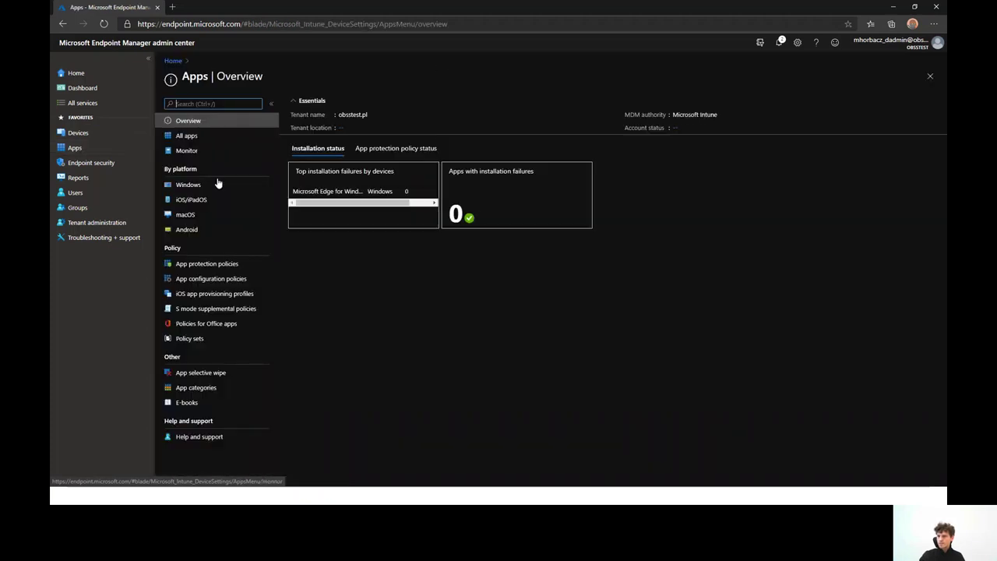
click(217, 186)
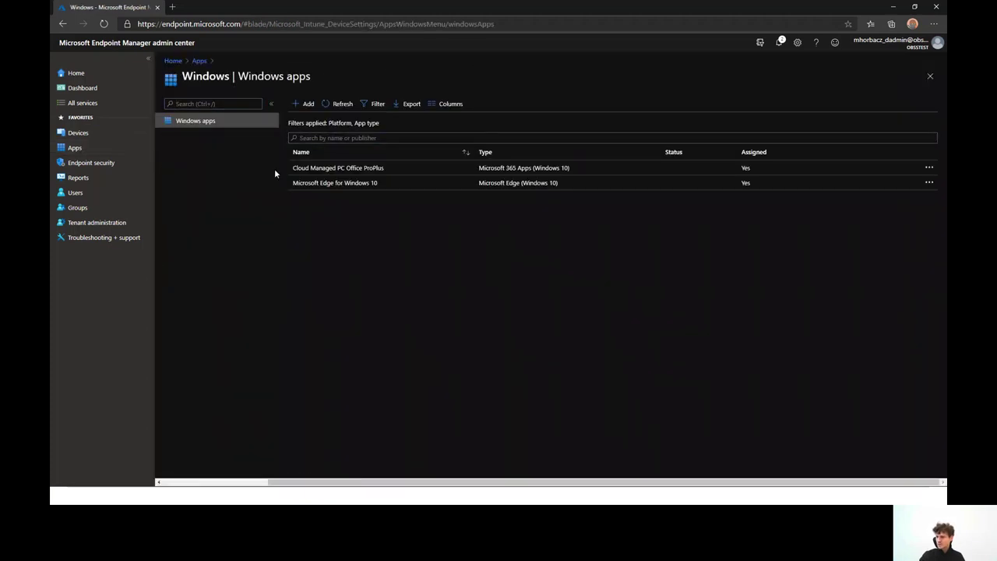
click(304, 103)
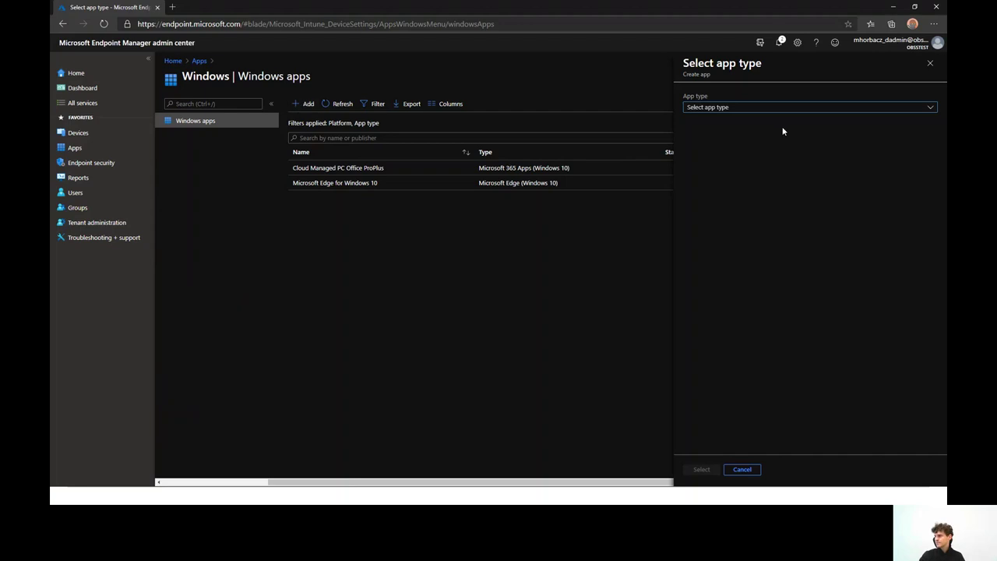
click(773, 109)
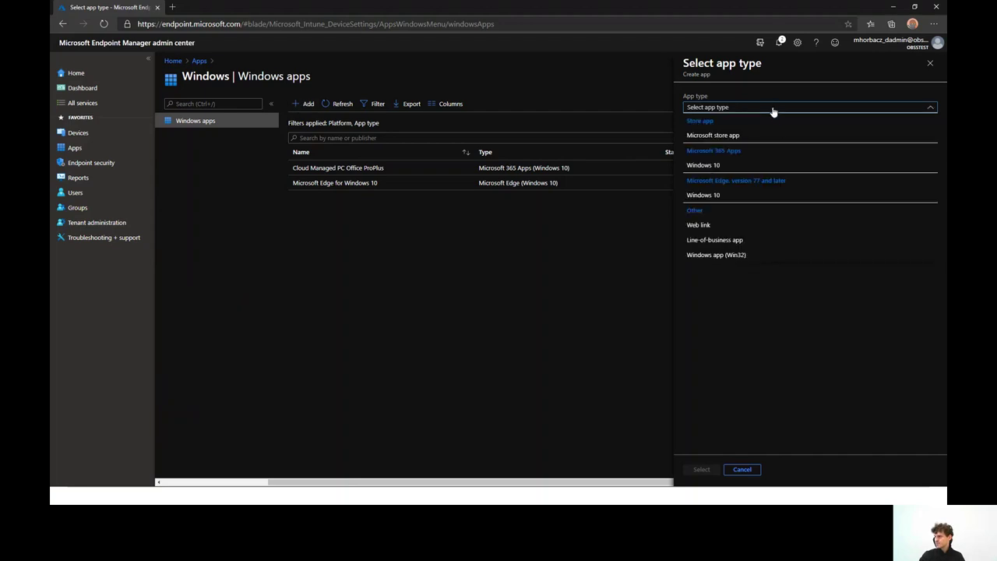
click(717, 257)
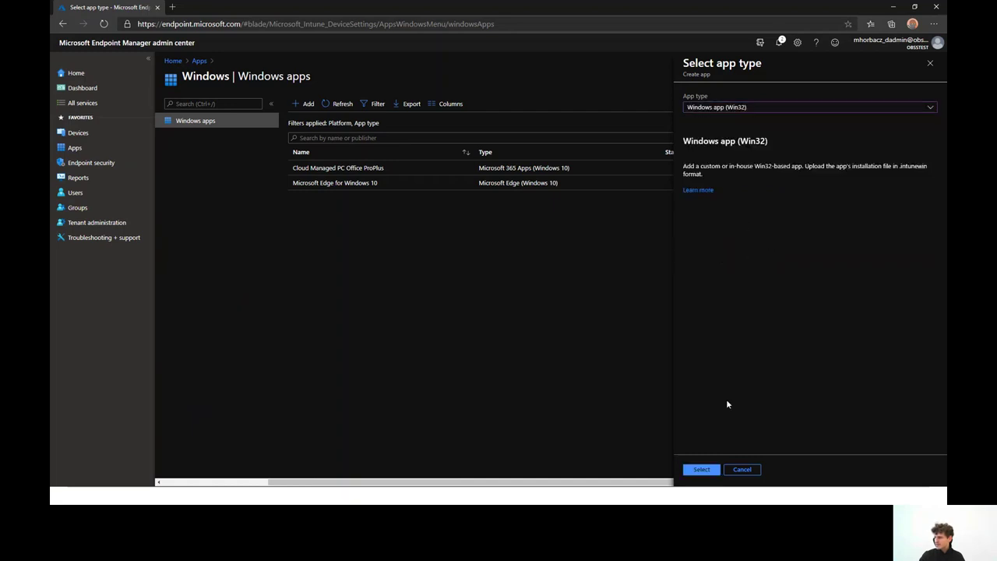
click(702, 470)
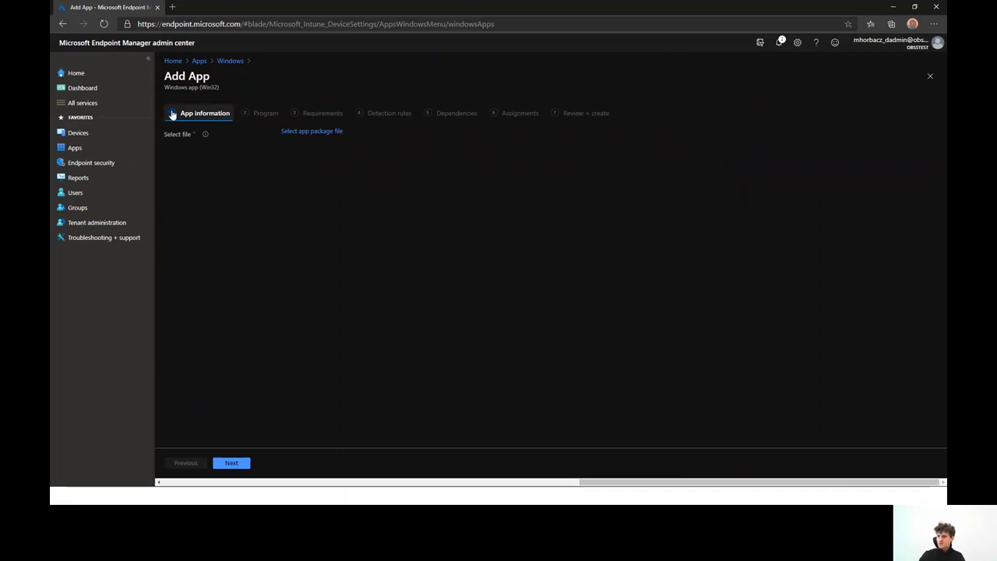
Choose Install-VSCode.intunewin from disk as the app package file
click(314, 133)
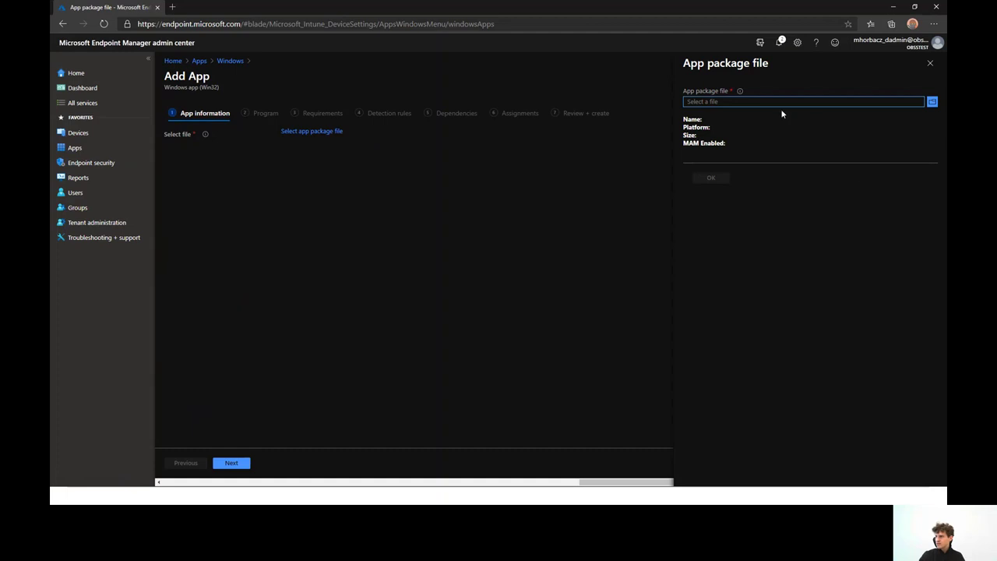
click(753, 103)
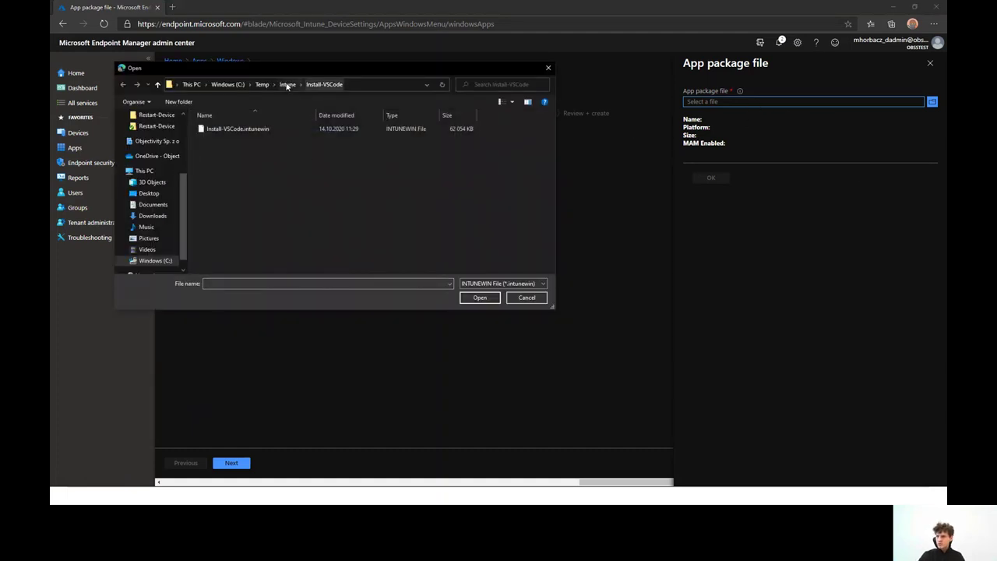
click(224, 130)
double_click(224, 130)
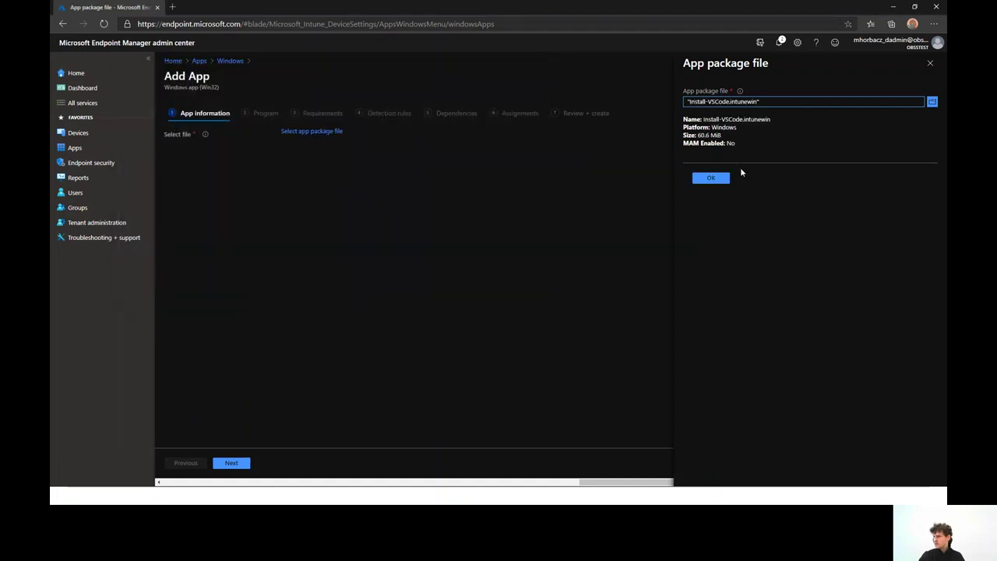
click(712, 180)
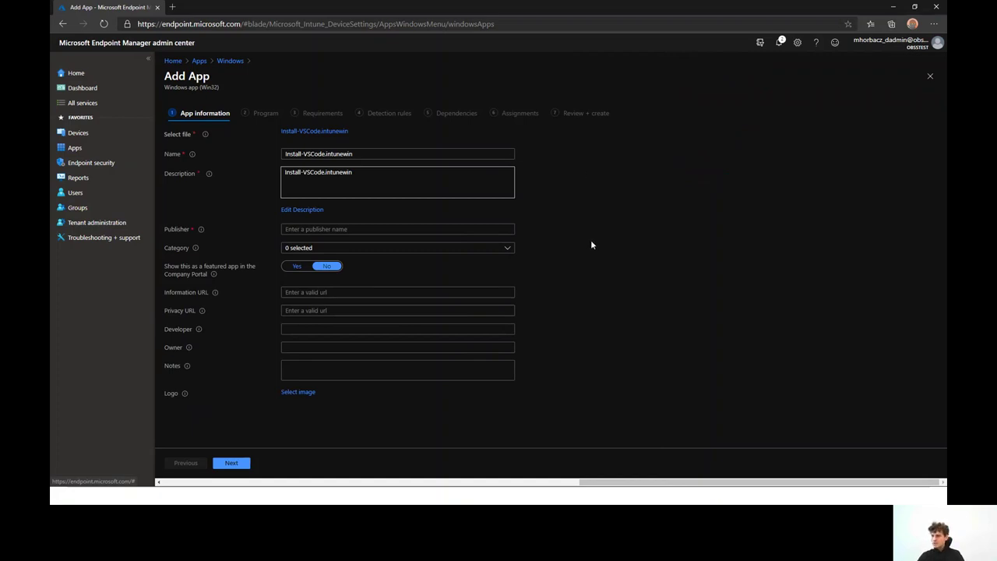
Replace the prefilled package name with 'Visual Studio Code' as the app name
triple_click(471, 151)
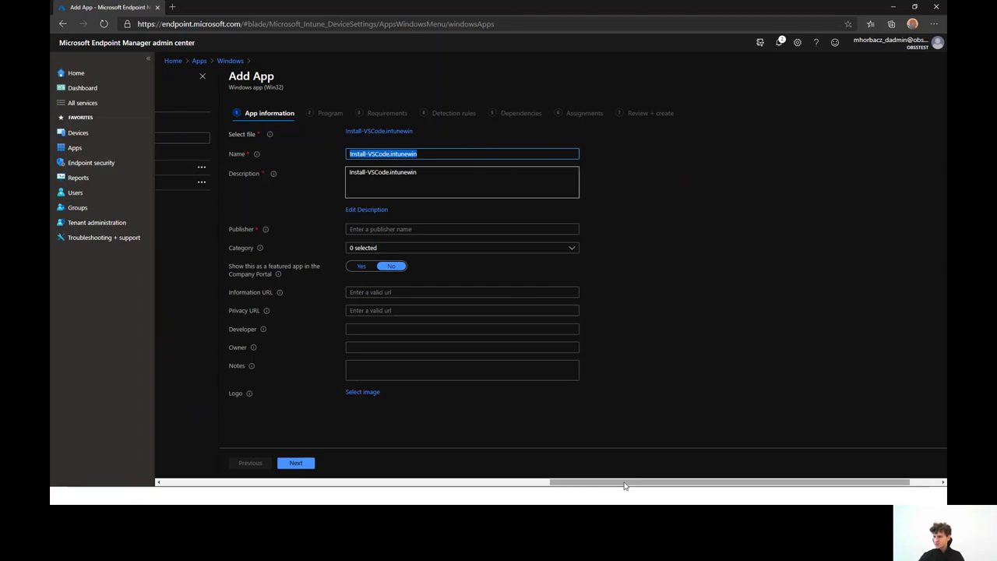
drag(627, 484, 785, 483)
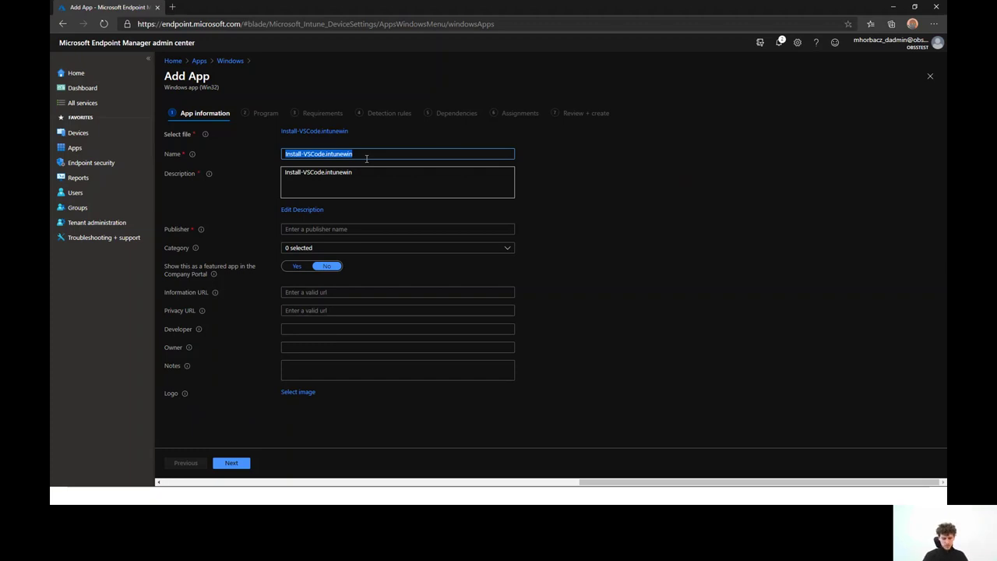
text(Visual)
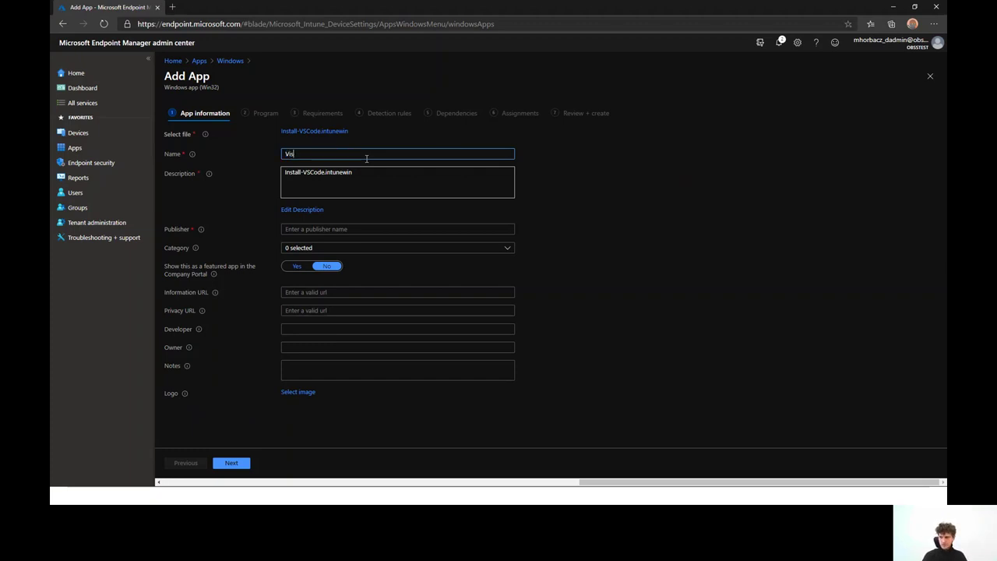
key(BackSpace)
key(BackSpace)
key(BackSpace)
key(ctrl+a)
text(Vis)
key(BackSpace)
key(BackSpace)
text(isual Studio Code)
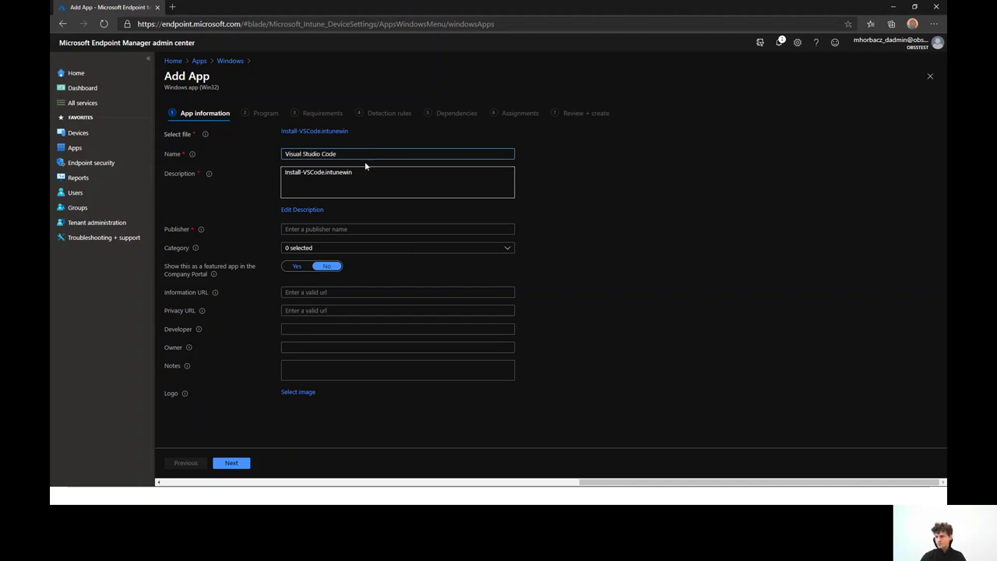
click(366, 173)
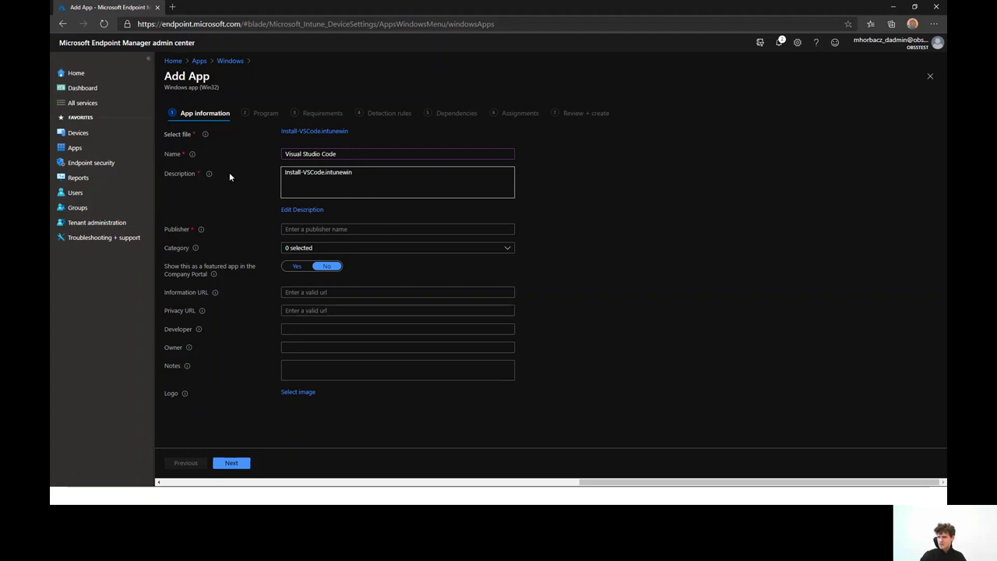
Replace the description with '# Powershell installation' and 'Installation of VSCode'
click(316, 212)
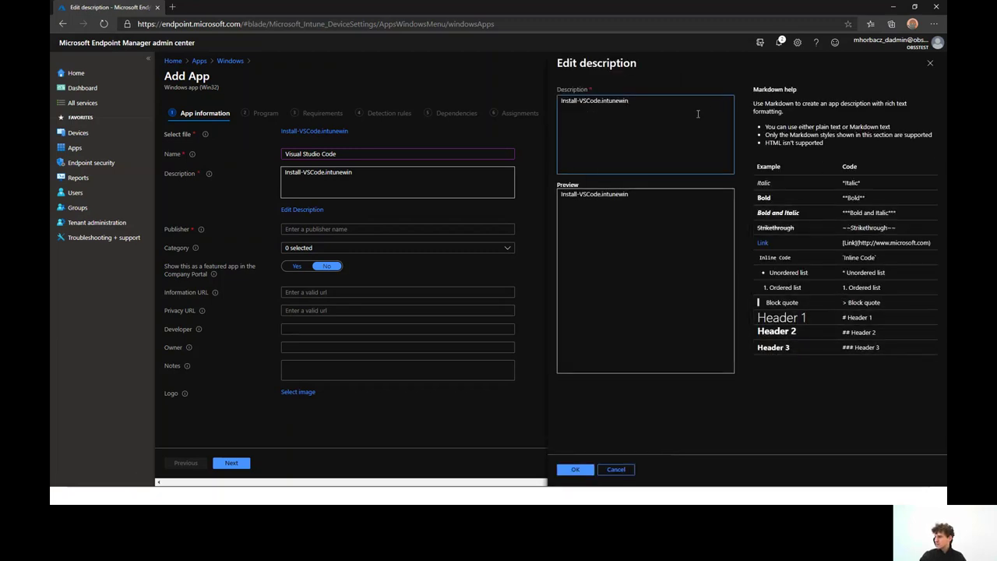
drag(689, 116, 461, 109)
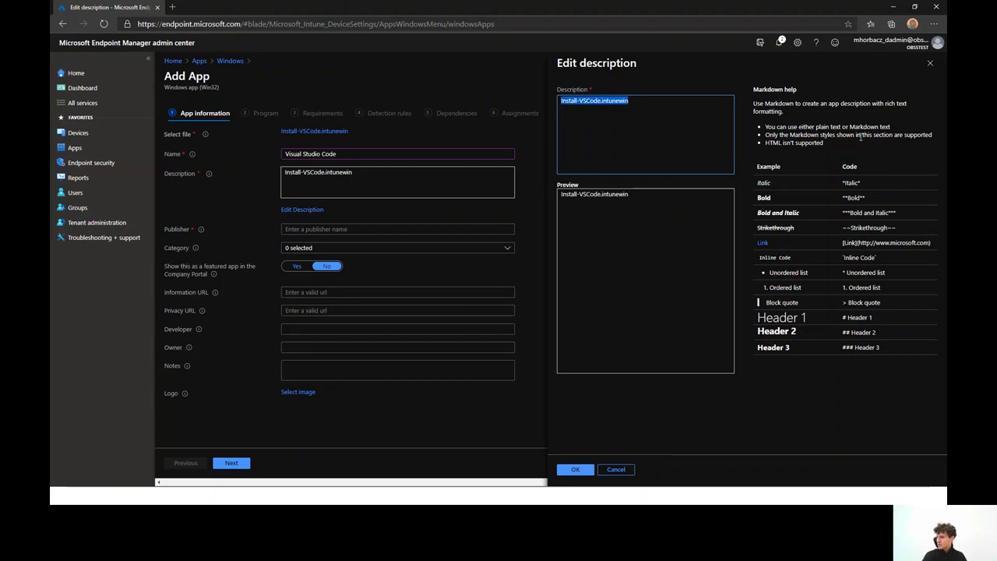
key(BackSpace)
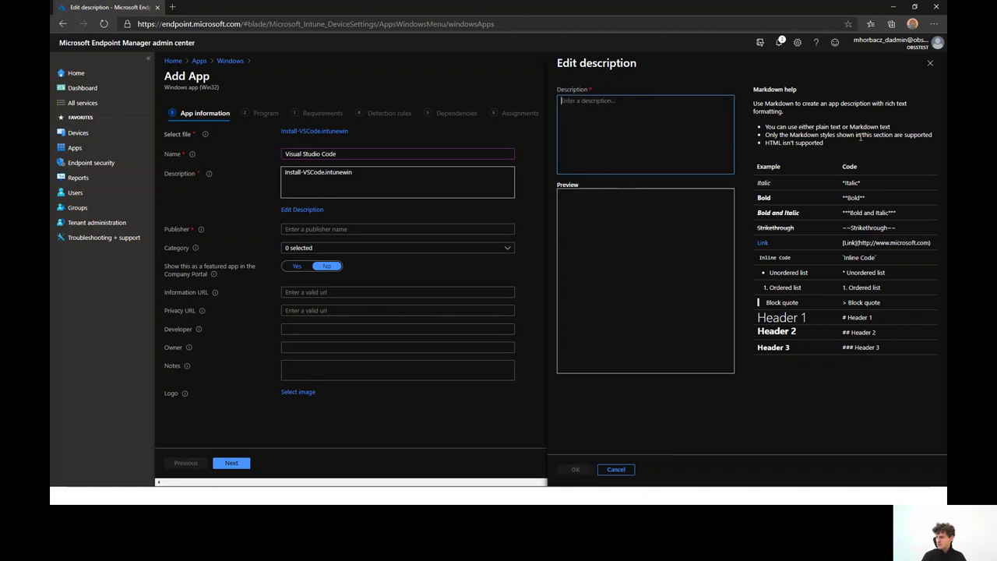
text(#)
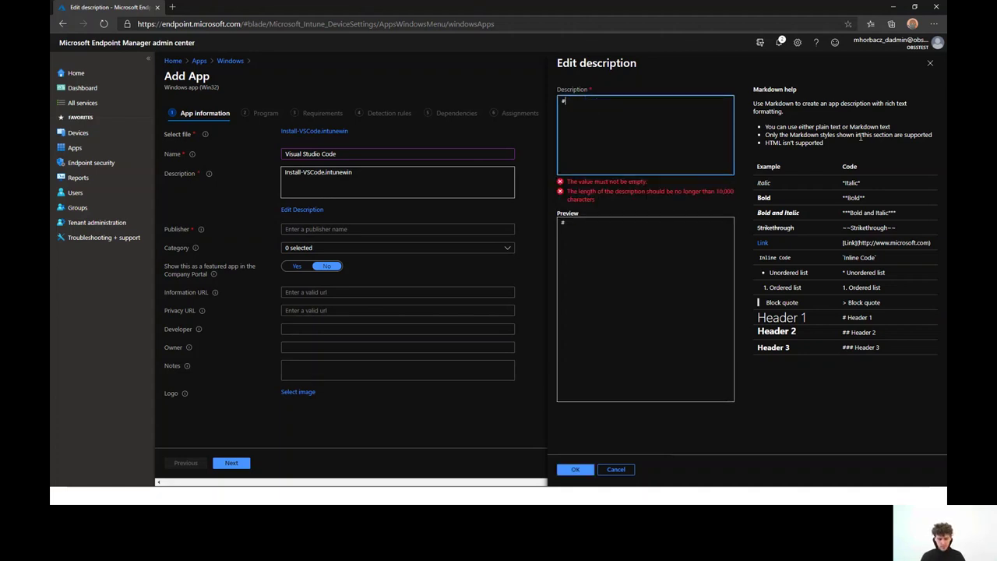
text( Instal)
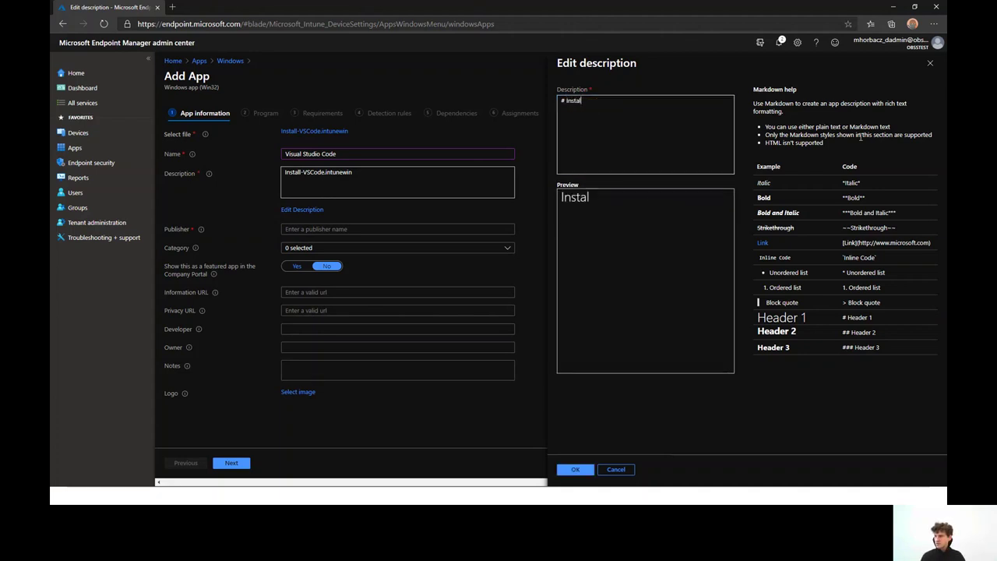
key(BackSpace)
key(BackSpace)
key(BackSpace)
key(BackSpace)
key(BackSpace)
text(Po)
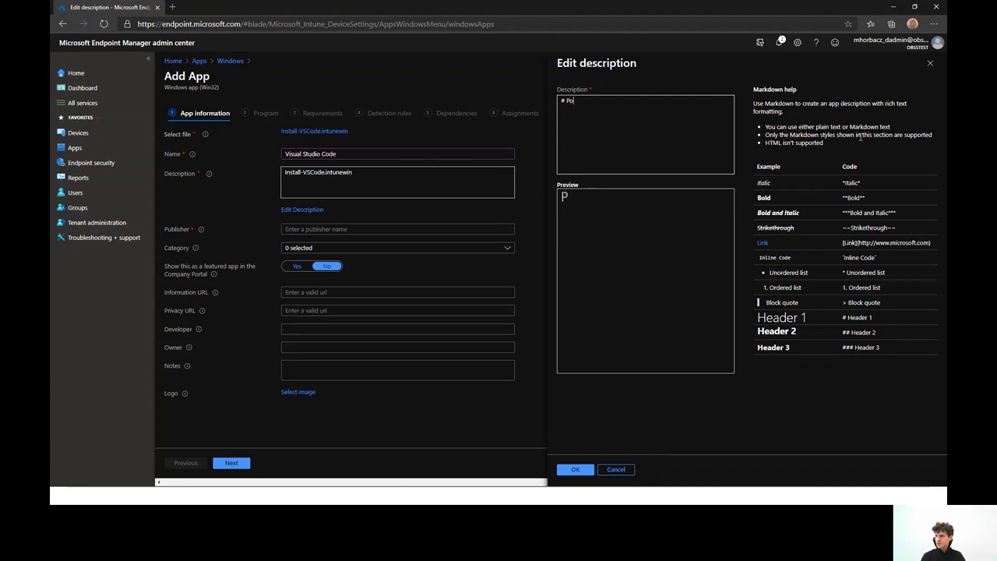
text(wershell instal)
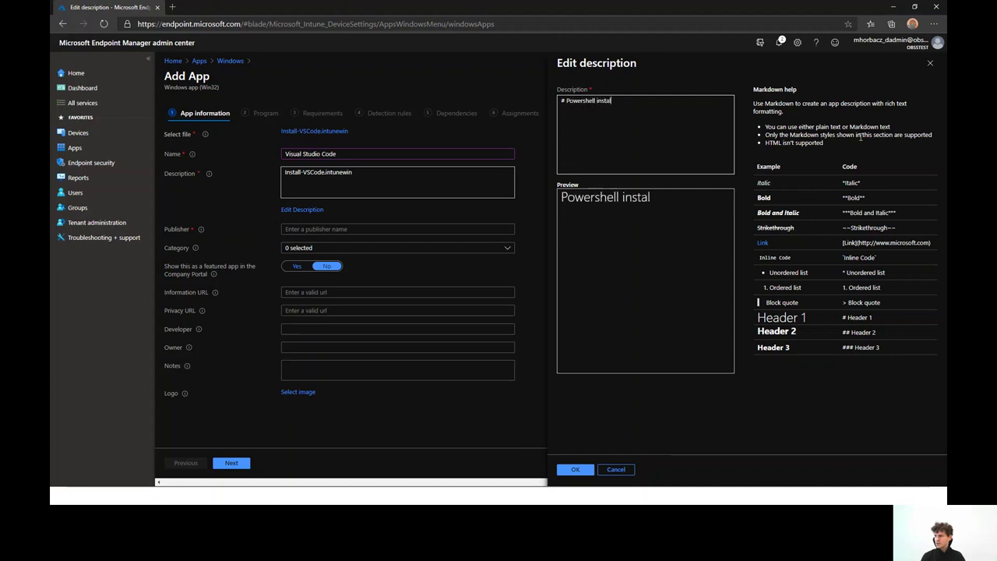
text(lation)
key(BackSpace)
text(Installation of VS)
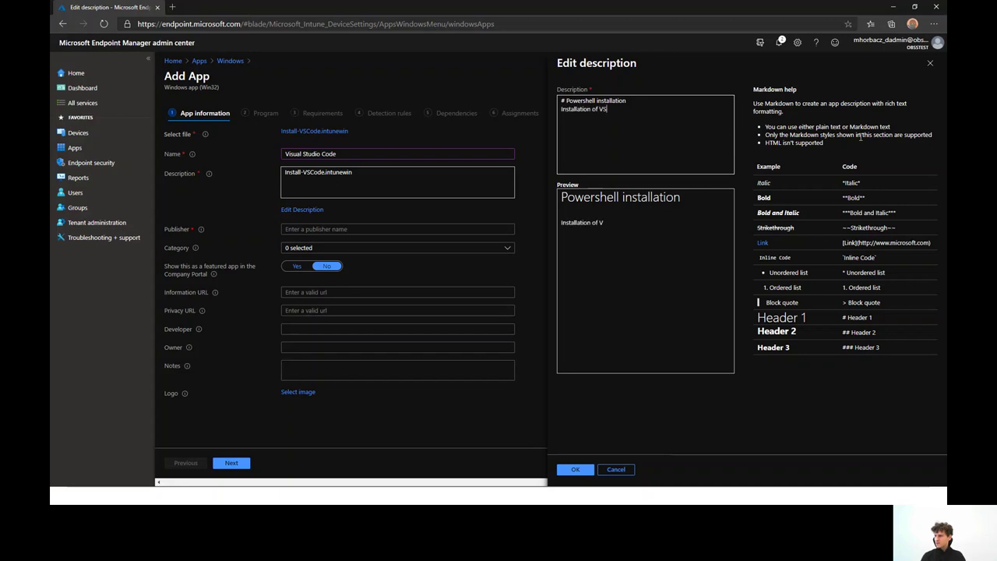
text(Code)
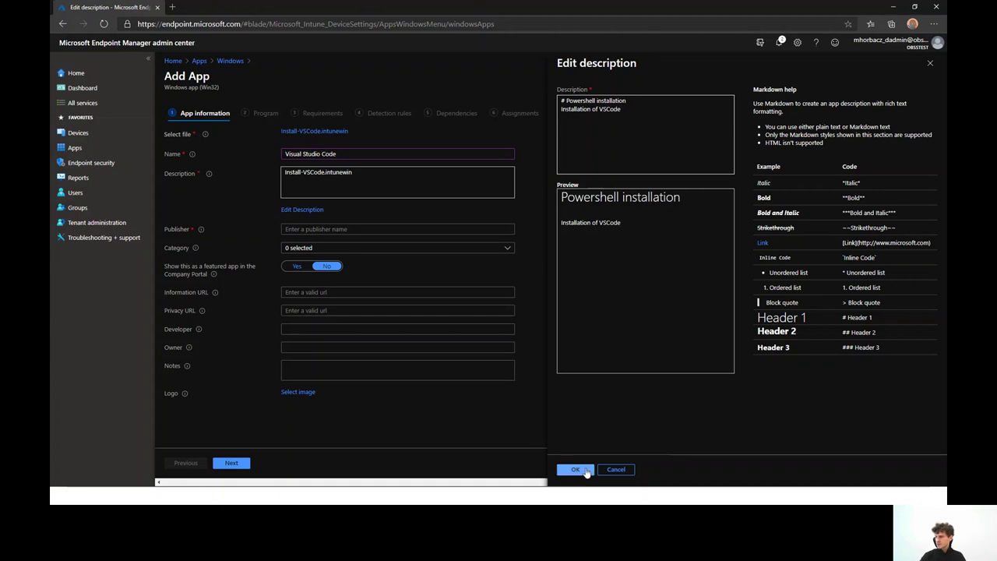
click(586, 471)
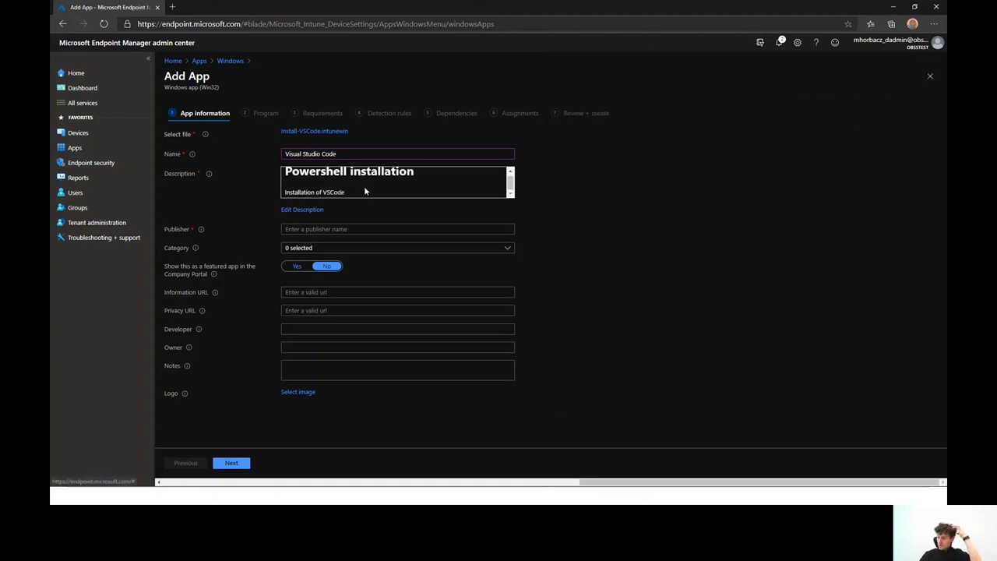
Enter the publisher, leave the category unset, and continue to the Program step
click(378, 229)
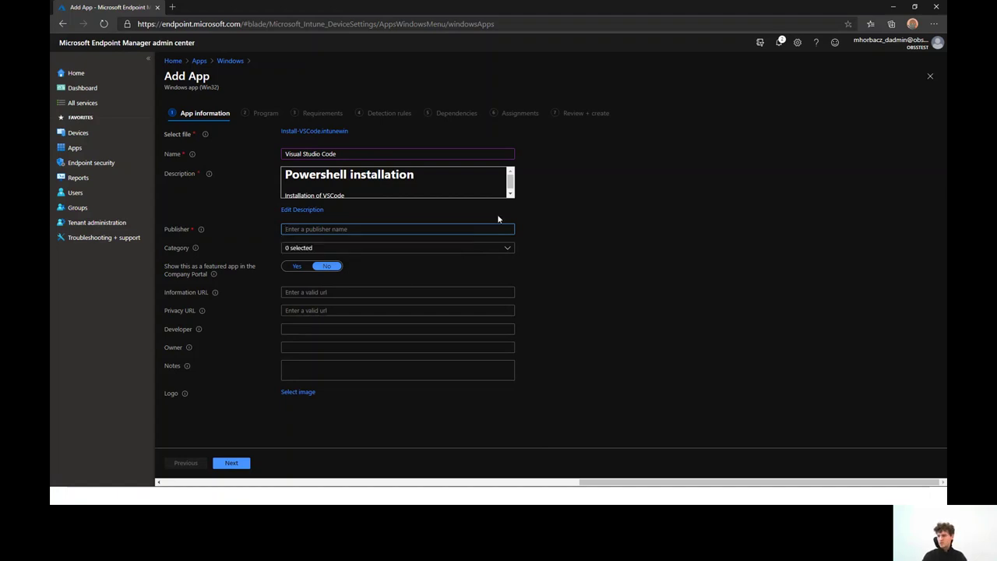
text(MH)
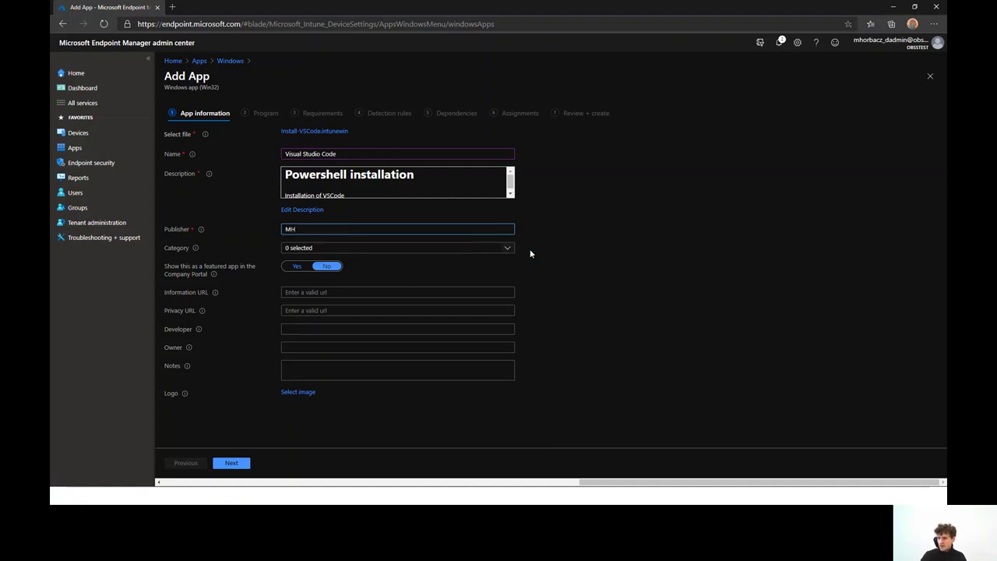
click(543, 255)
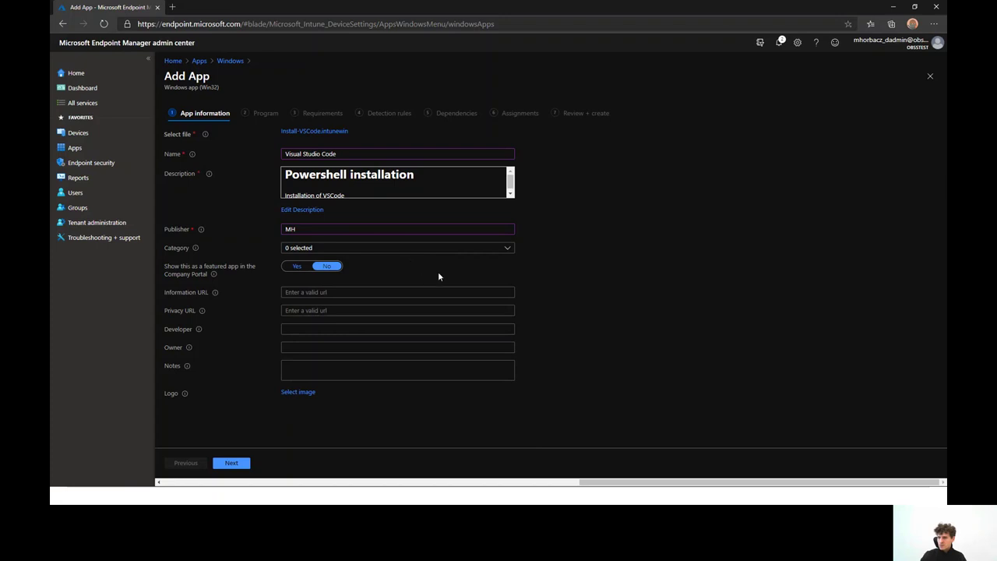
click(514, 249)
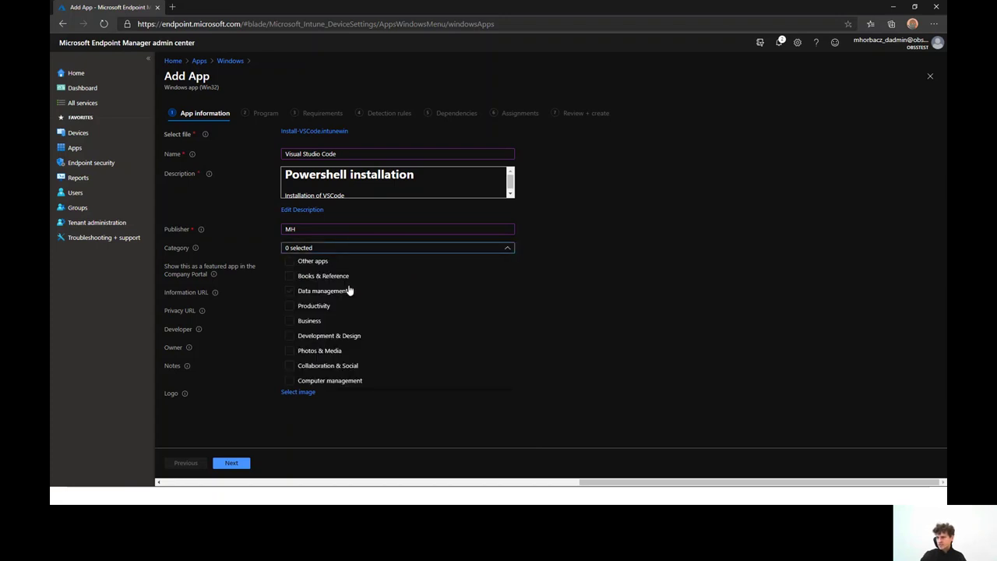
click(618, 298)
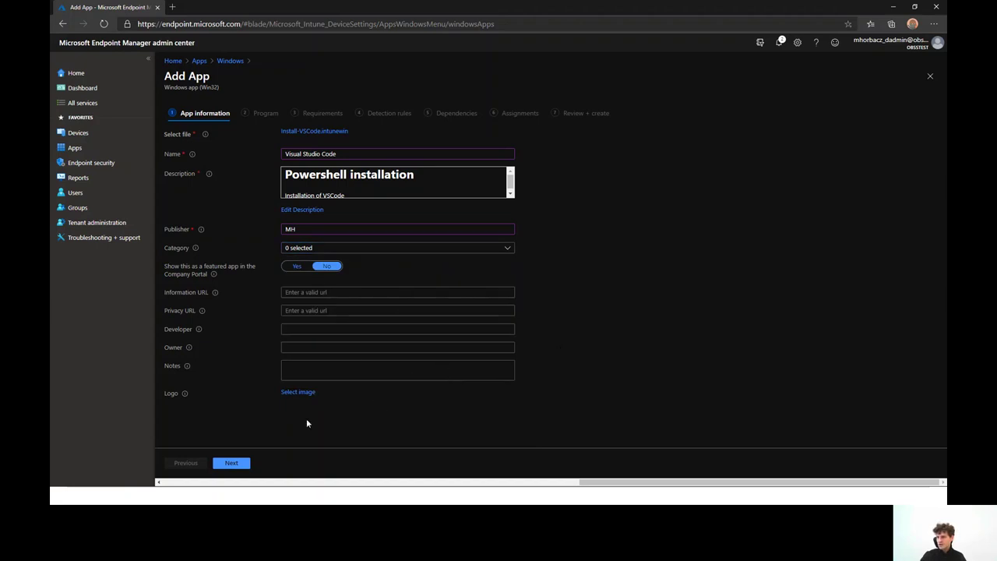
click(238, 465)
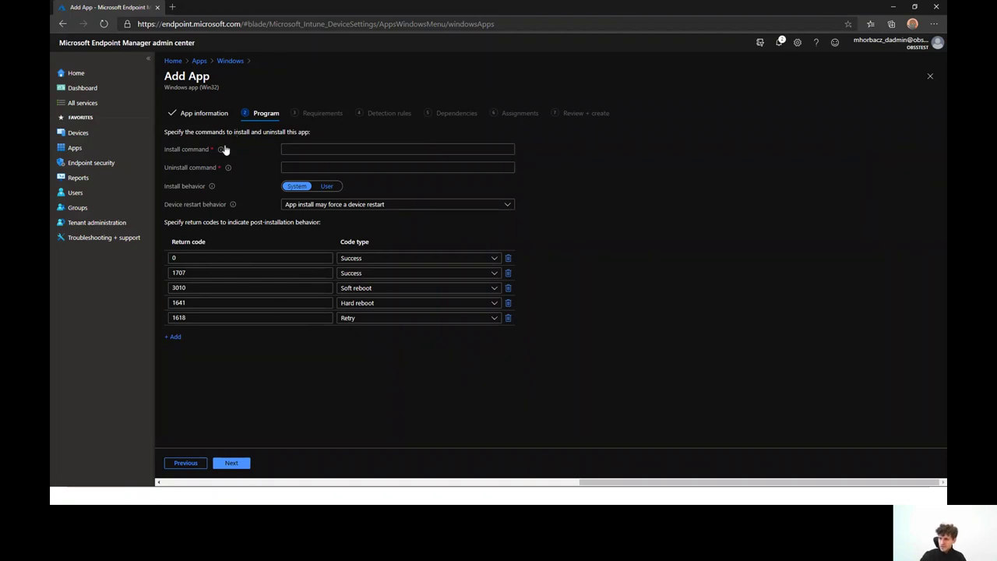
Paste the saved PowerShell command from clipboard history as the install command and trim its path prefix
click(326, 149)
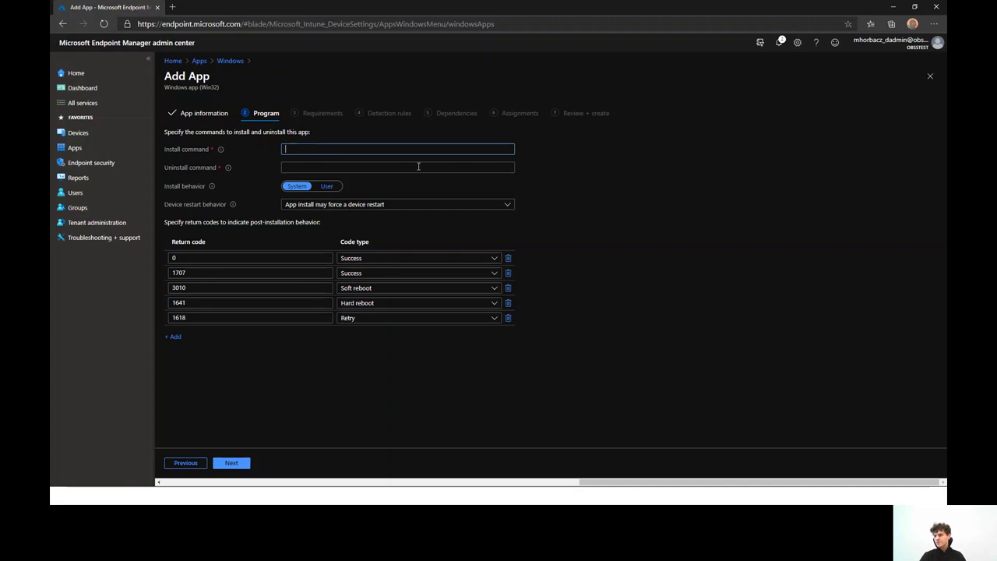
key(super+v)
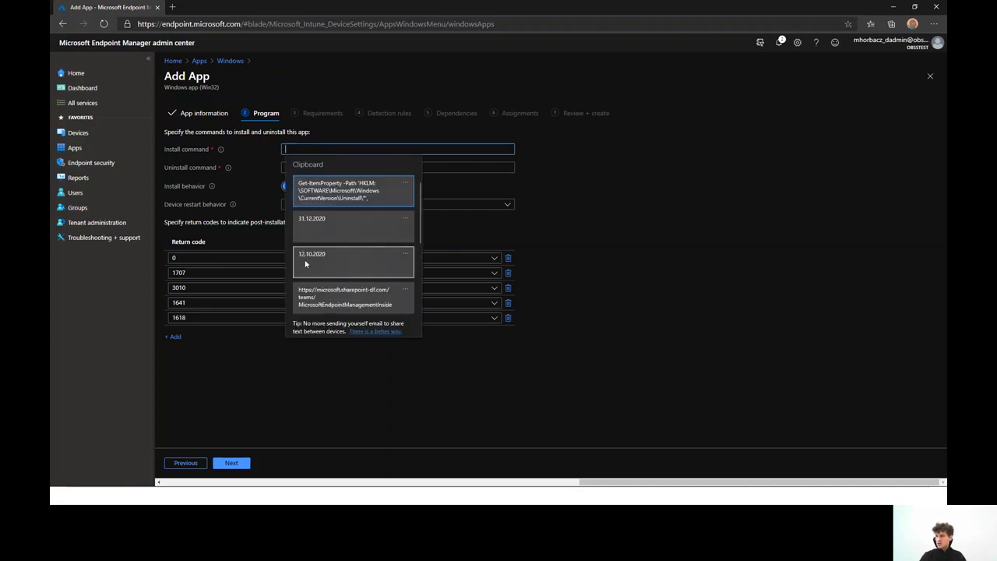
scroll(301, 243, down, 2)
scroll(343, 251, up, 1)
scroll(345, 252, up, 1)
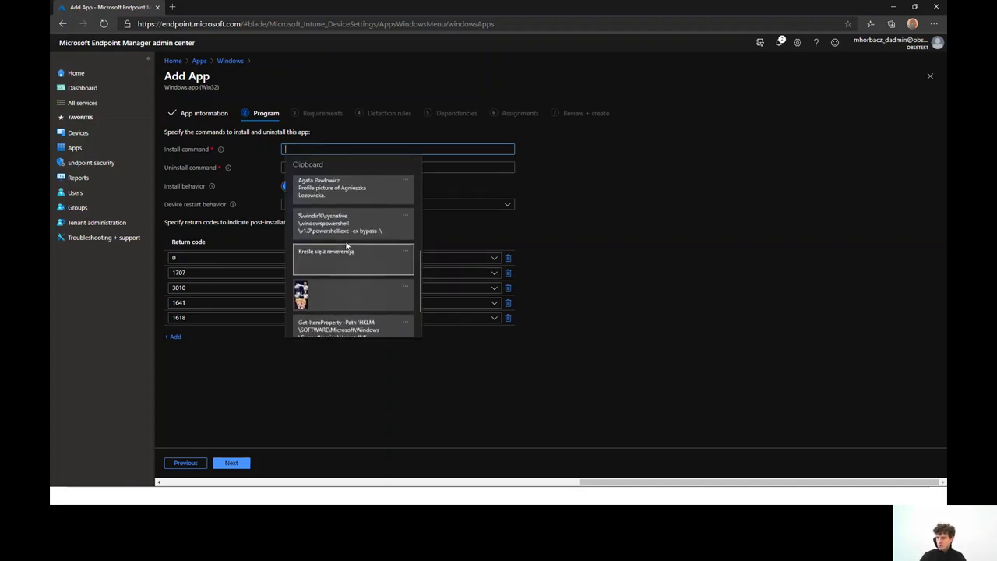
click(347, 226)
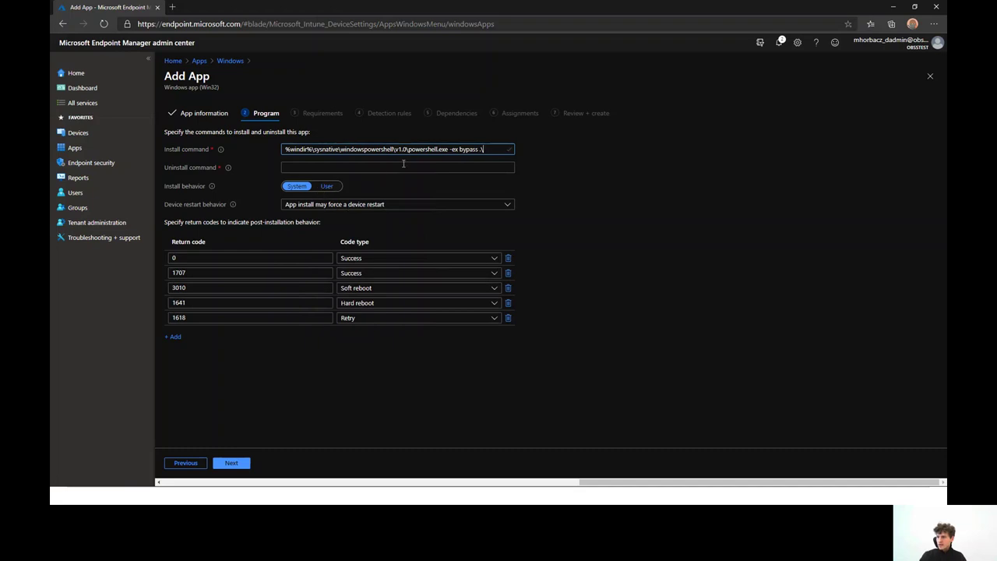
drag(408, 149, 283, 150)
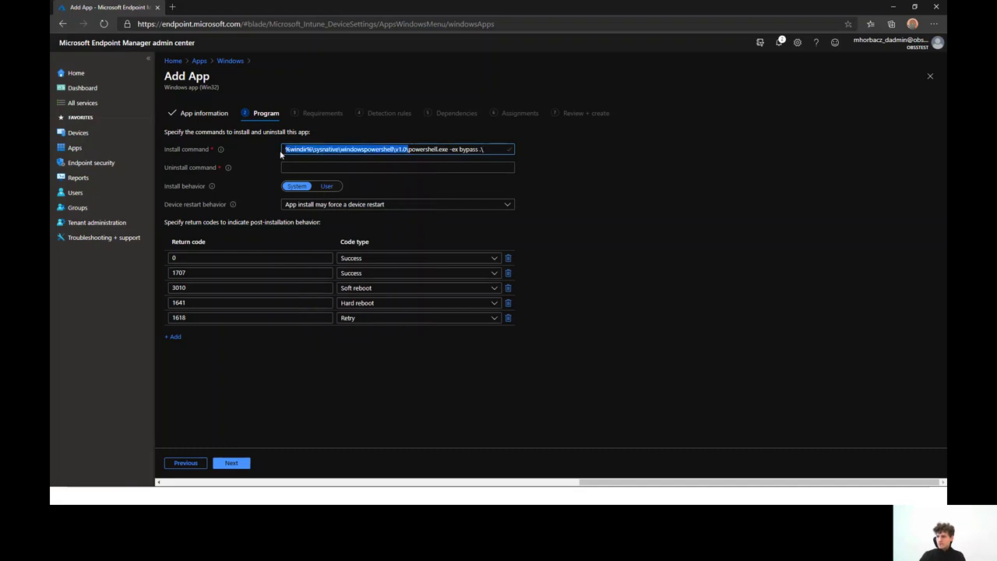
key(BackSpace)
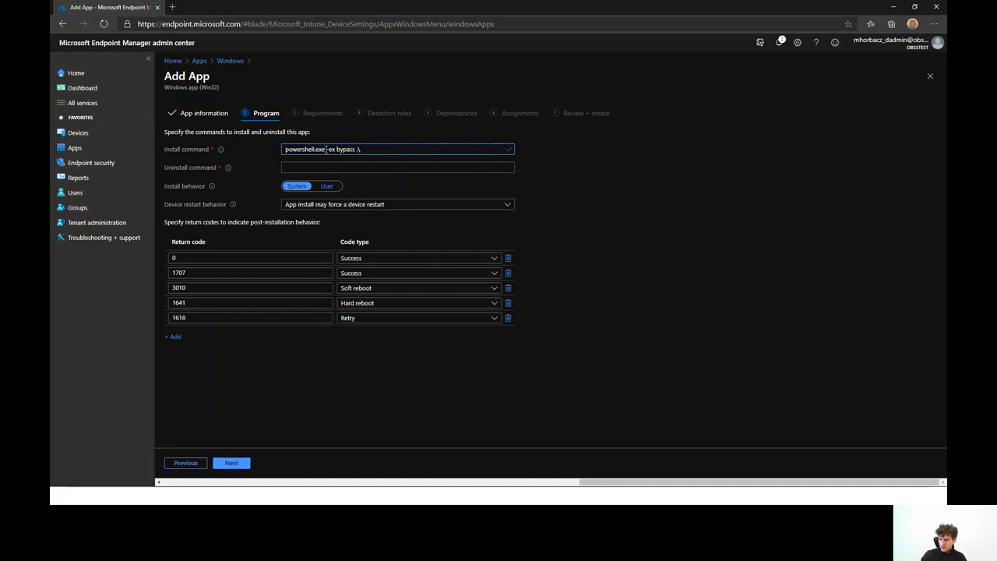
Restore the full-path PowerShell install command and append the 'install-VSAode.ps1' script name
drag(327, 150, 295, 151)
double_click(304, 148)
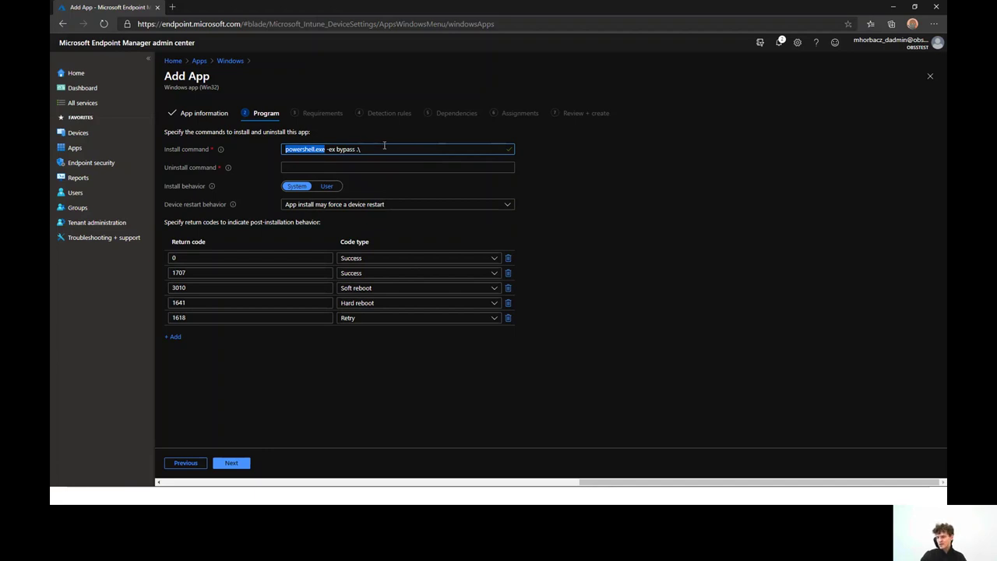
key(ctrl+a)
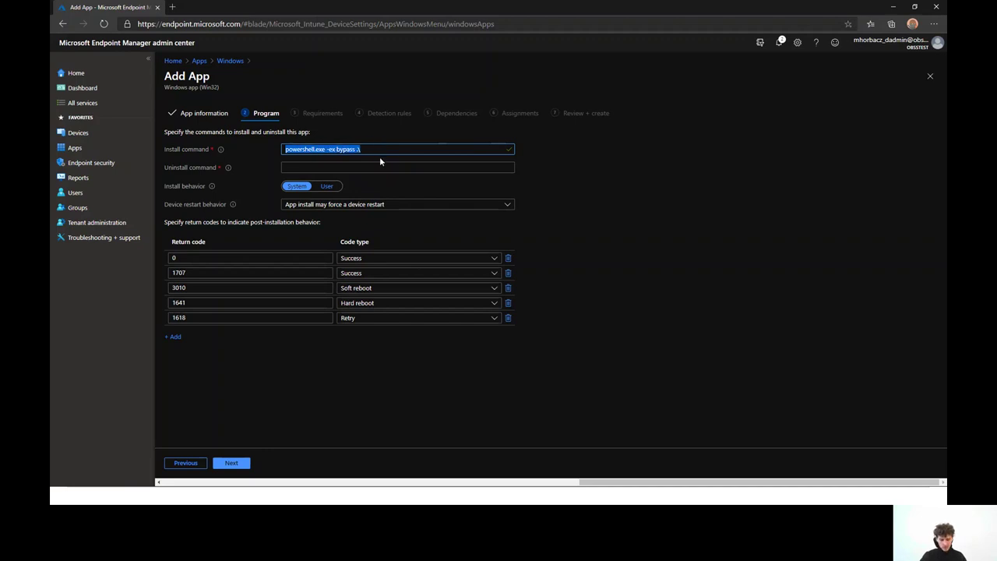
key(super+v)
scroll(360, 249, down, 2)
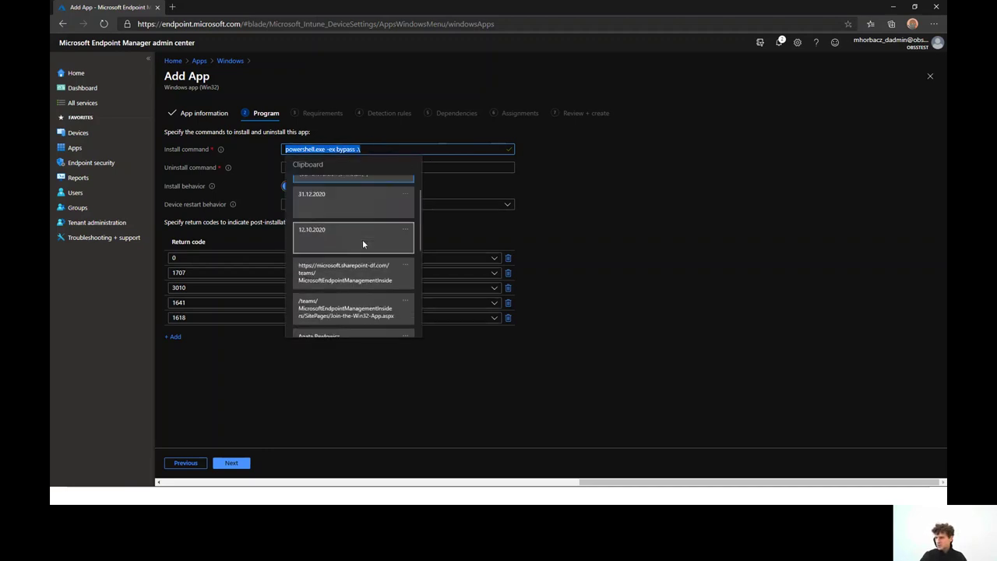
scroll(362, 243, down, 5)
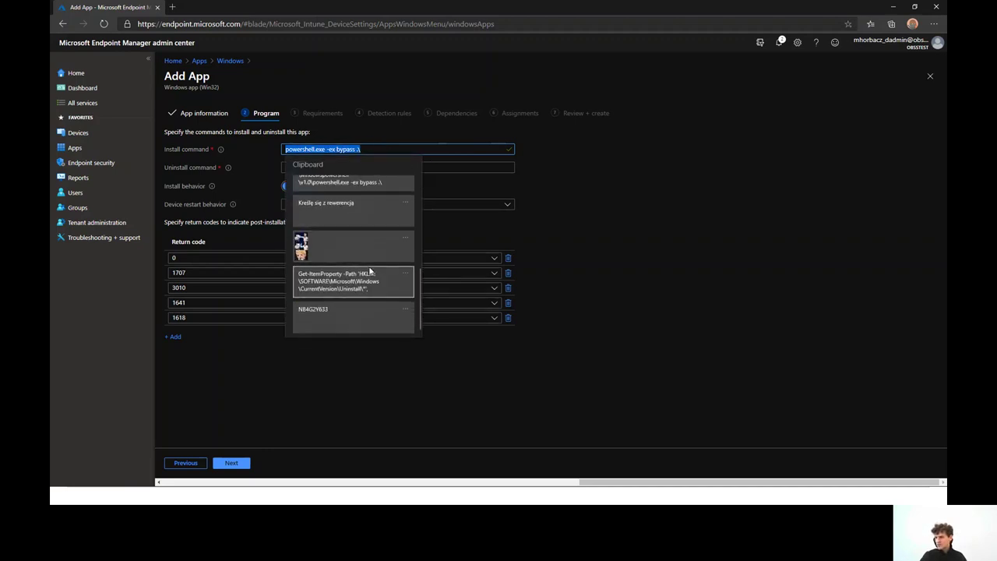
click(340, 187)
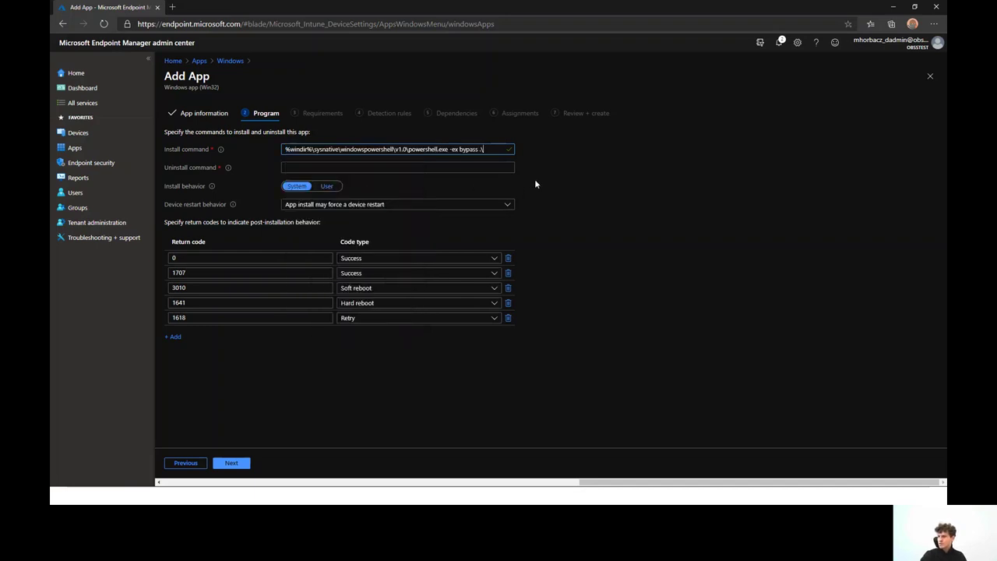
drag(450, 149, 451, 149)
click(448, 149)
text(install-VSA)
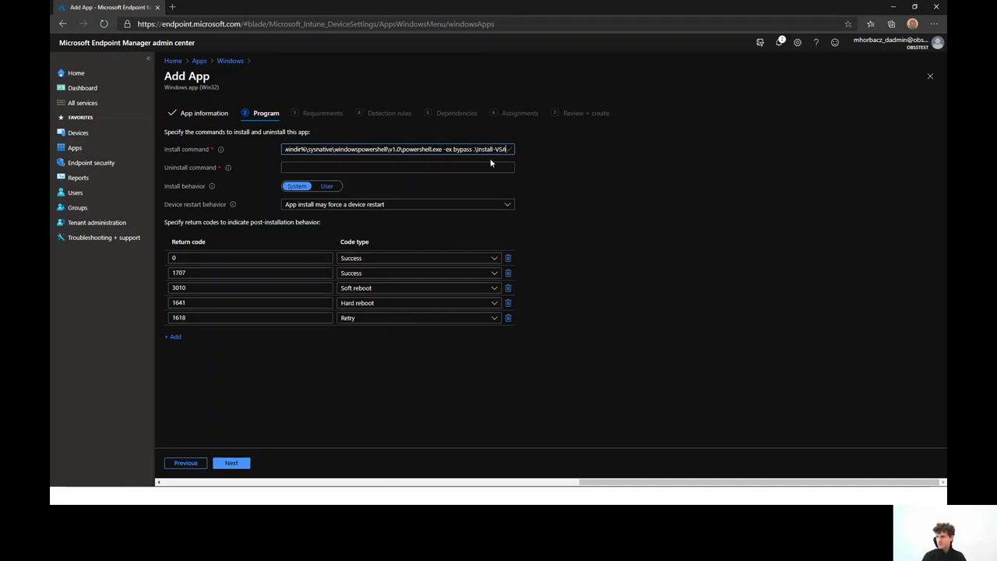
text(ode.ps1)
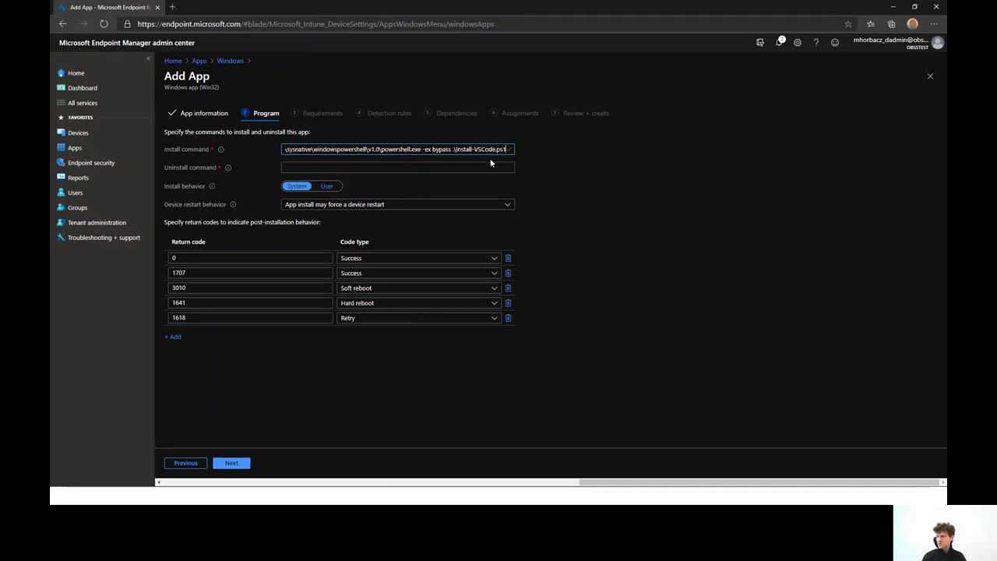
Clear a trial 'cmd.exe' so the uninstall command stays empty, then bring Windows Sandbox forward
click(478, 166)
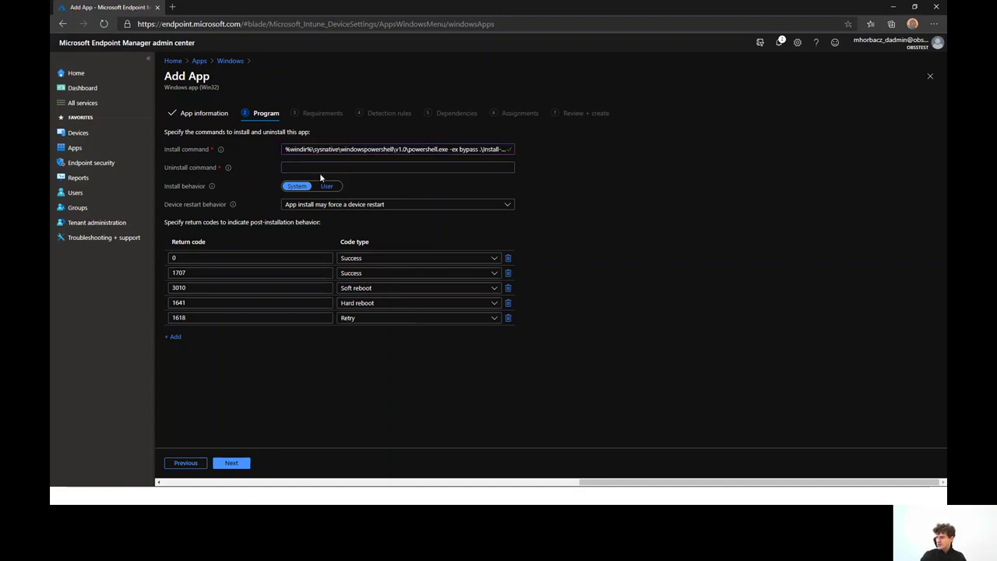
click(324, 169)
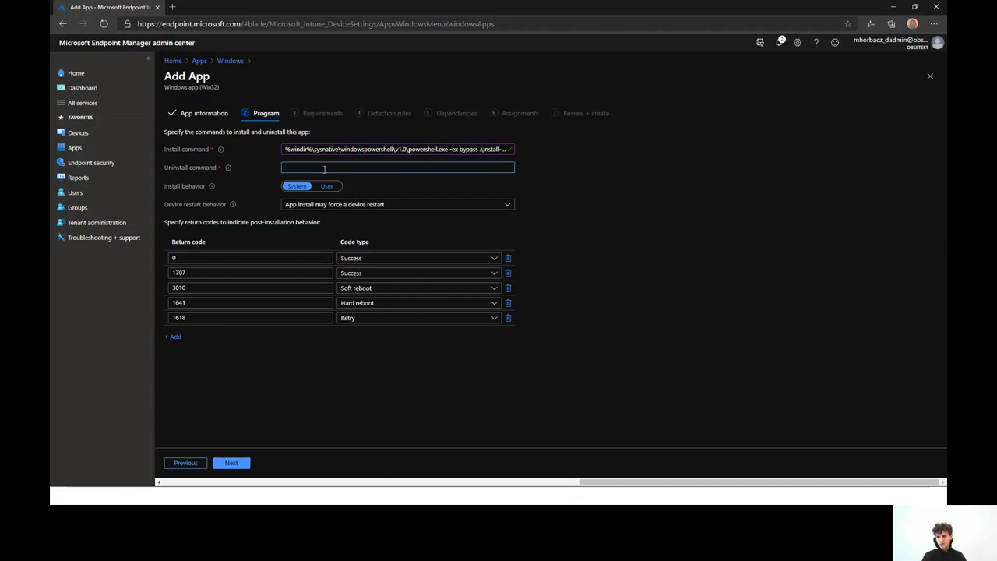
text(cmd.exe)
key(ctrl+a)
key(BackSpace)
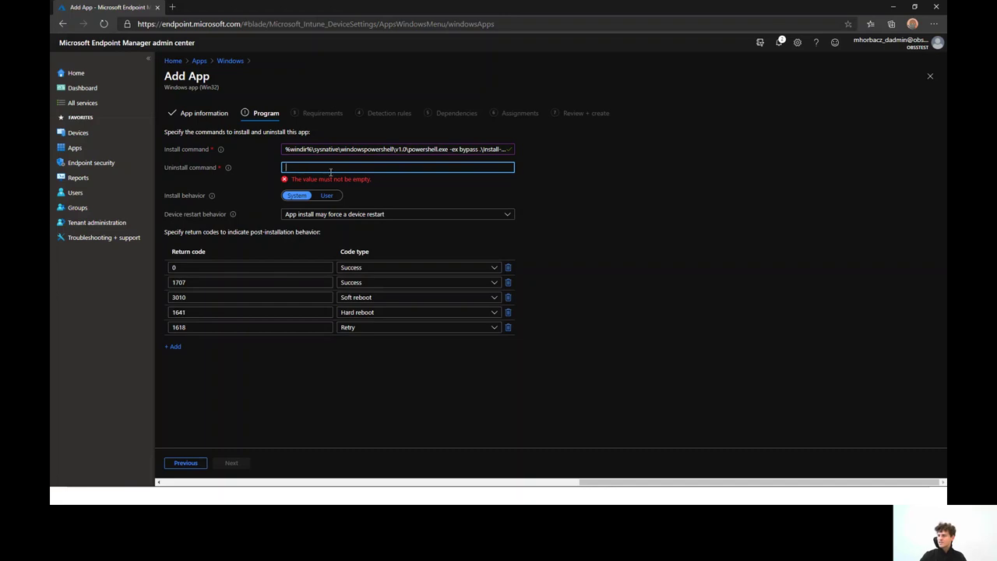
click(250, 169)
click(285, 166)
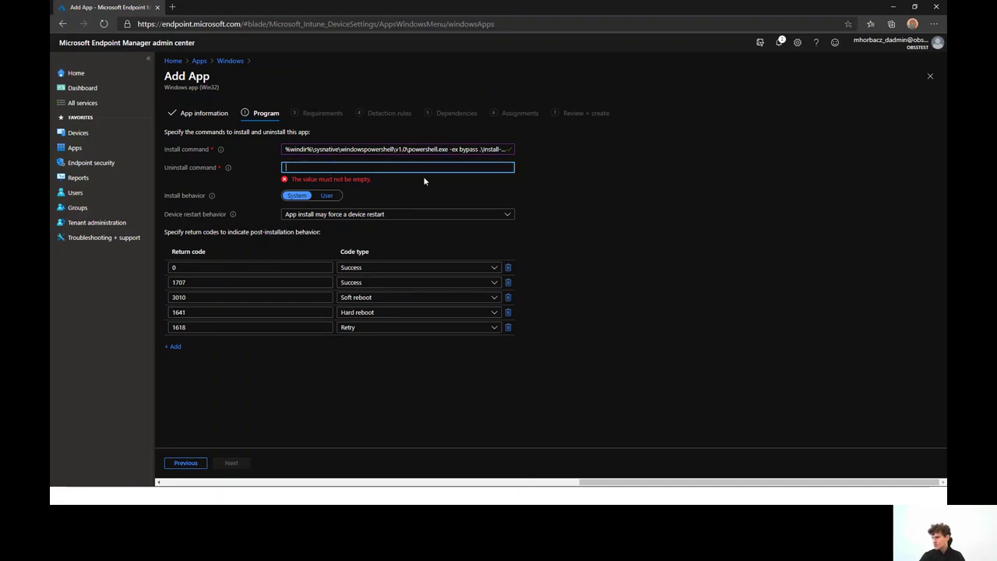
click(531, 173)
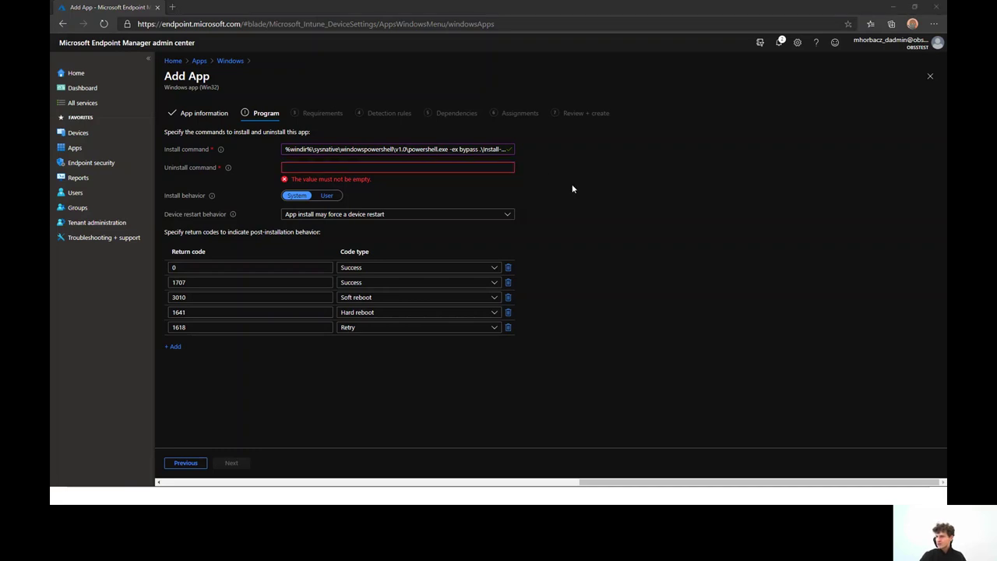
key(alt+Tab)
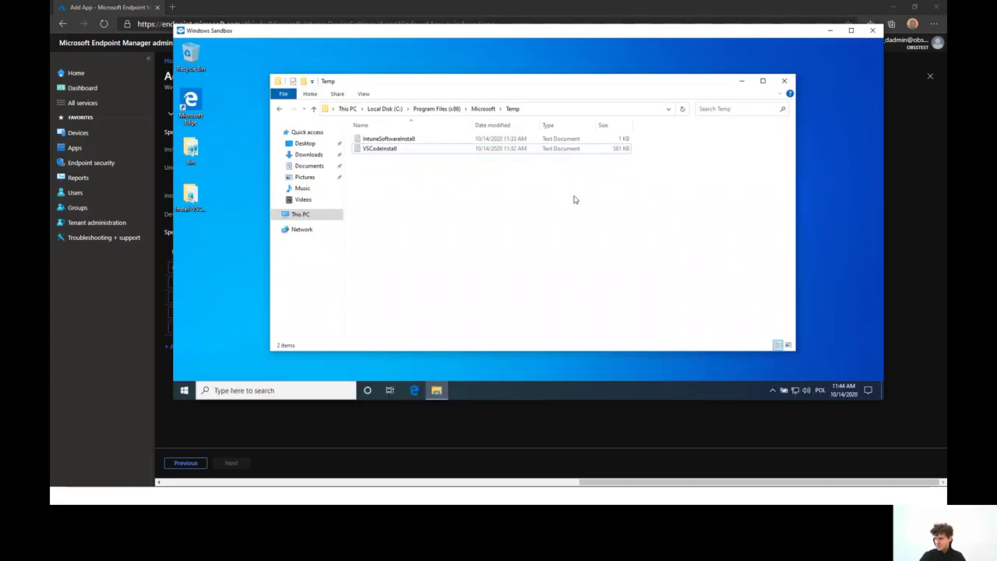
Launch Windows PowerShell from the Windows PowerShell folder in the sandbox Start menu
click(184, 390)
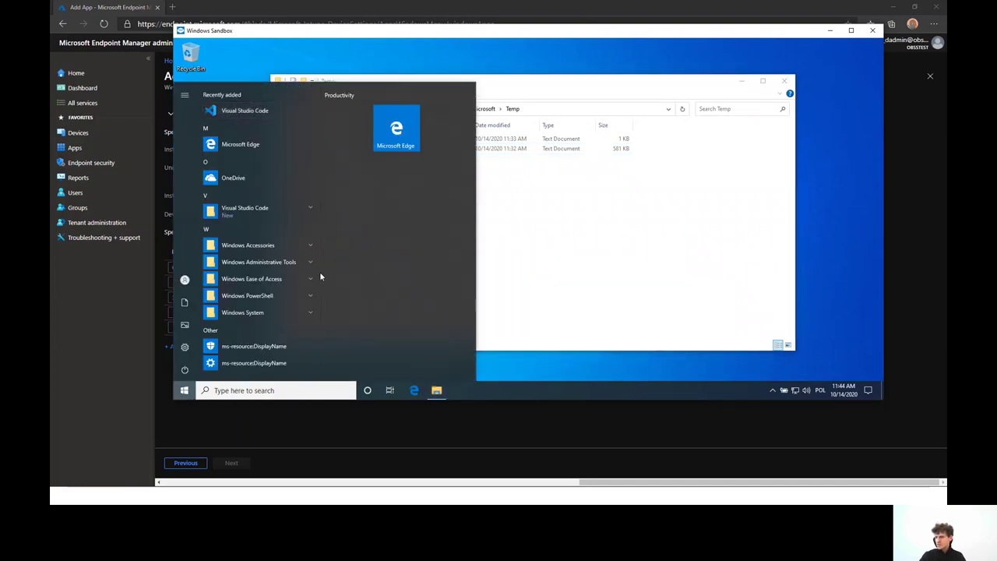
click(291, 298)
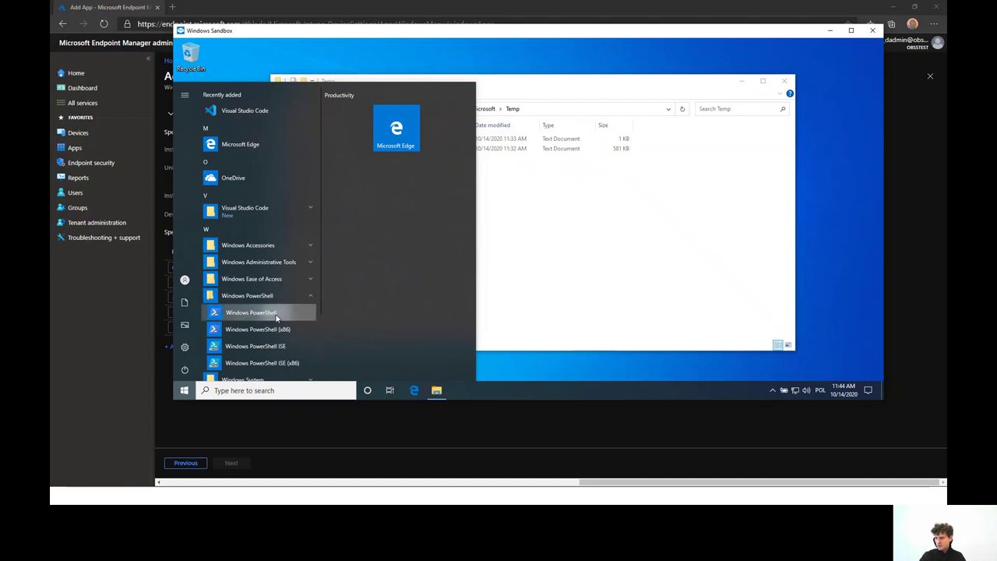
click(276, 312)
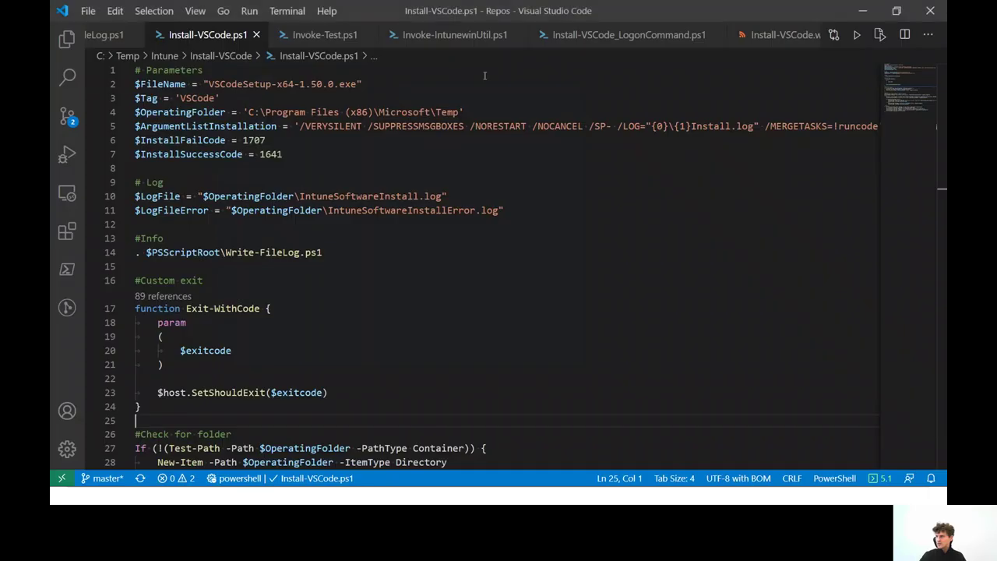
Select all seven lines of the Get-WindowsInstalledPrograms.ps1 query and copy them
scroll(357, 39, right, 5)
scroll(357, 39, right, 3)
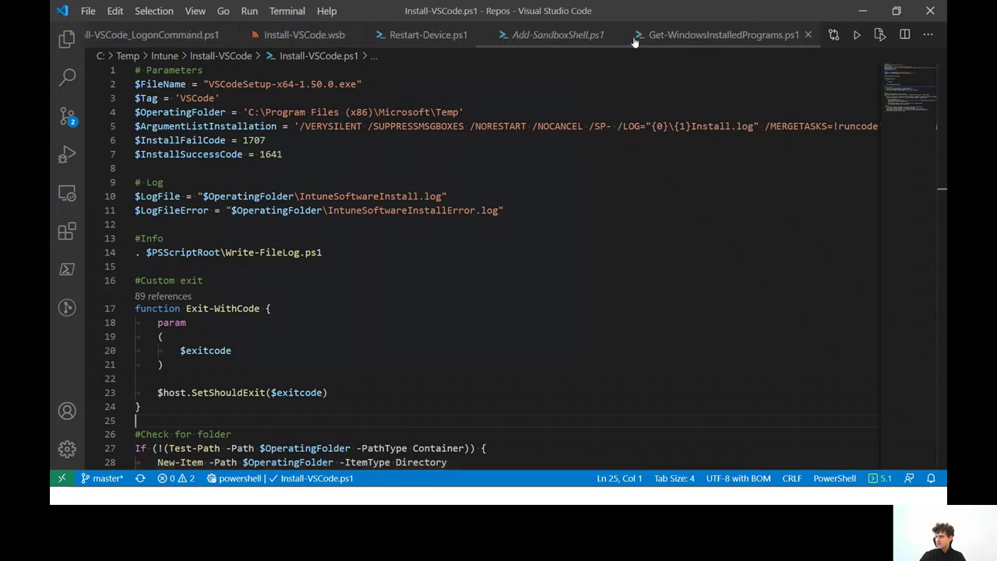
click(701, 35)
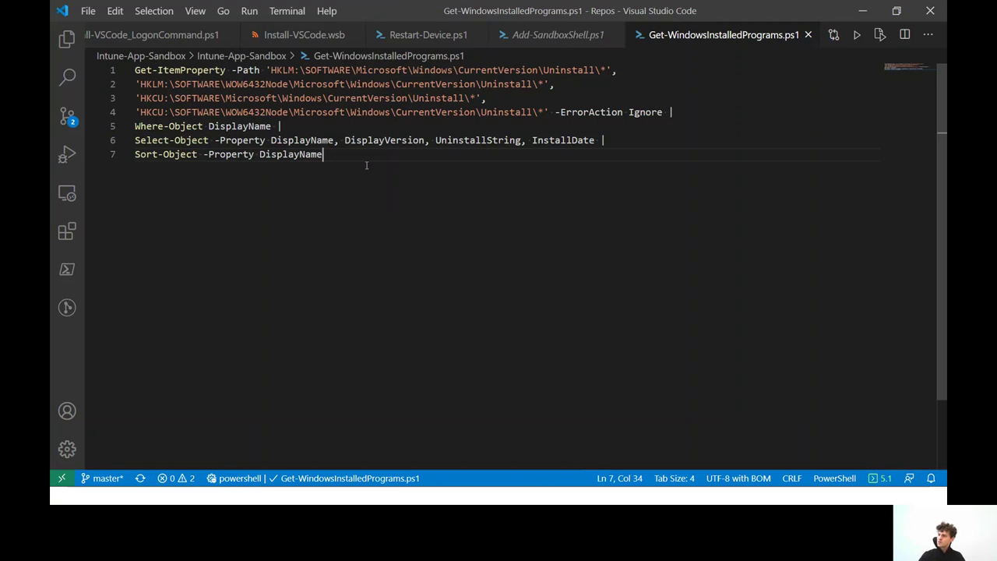
drag(364, 162, 71, 46)
key(super+c)
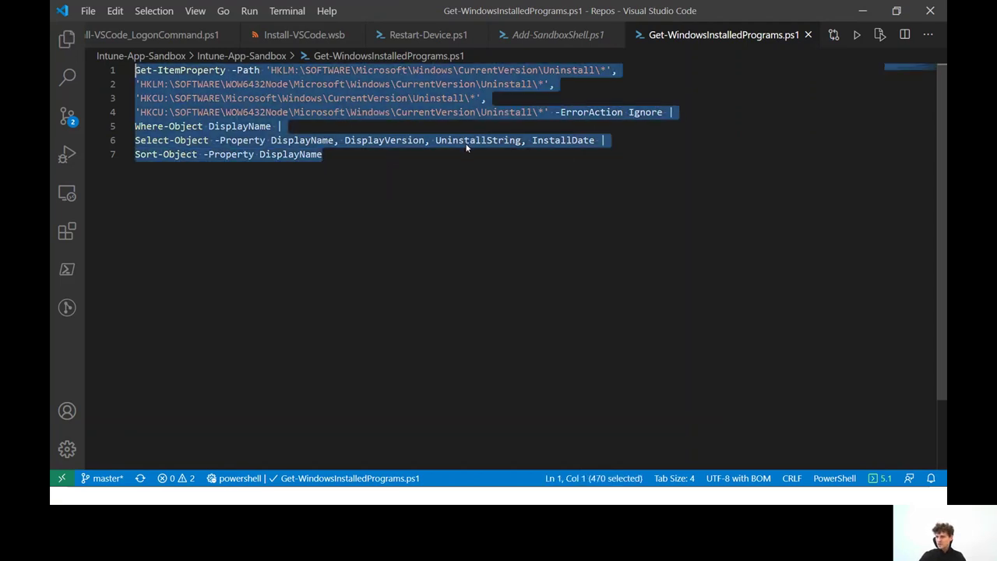
key(alt+Tab)
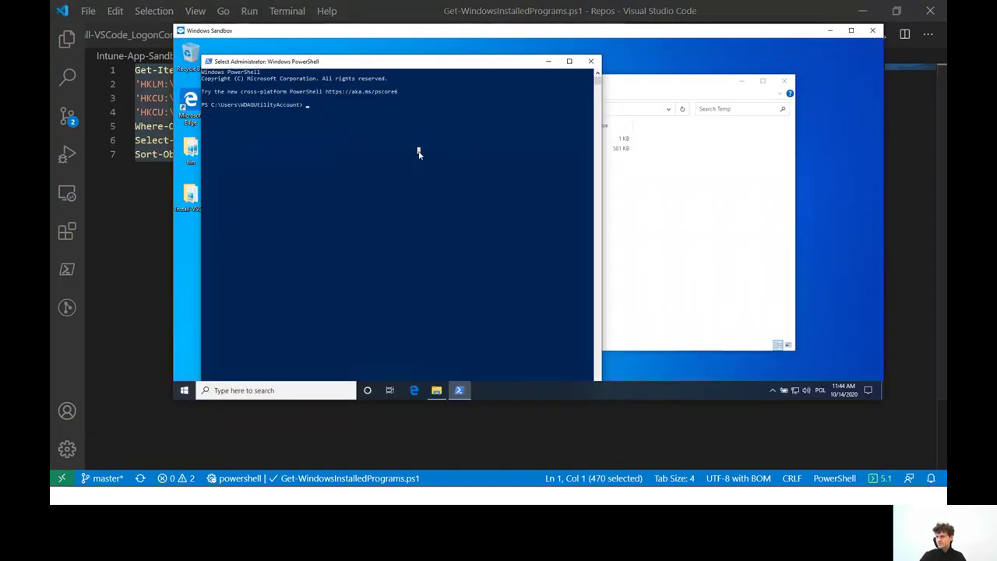
Run the query in sandbox PowerShell and copy Visual Studio Code 1.50.0's unins000.exe uninstall string
right_click(418, 151)
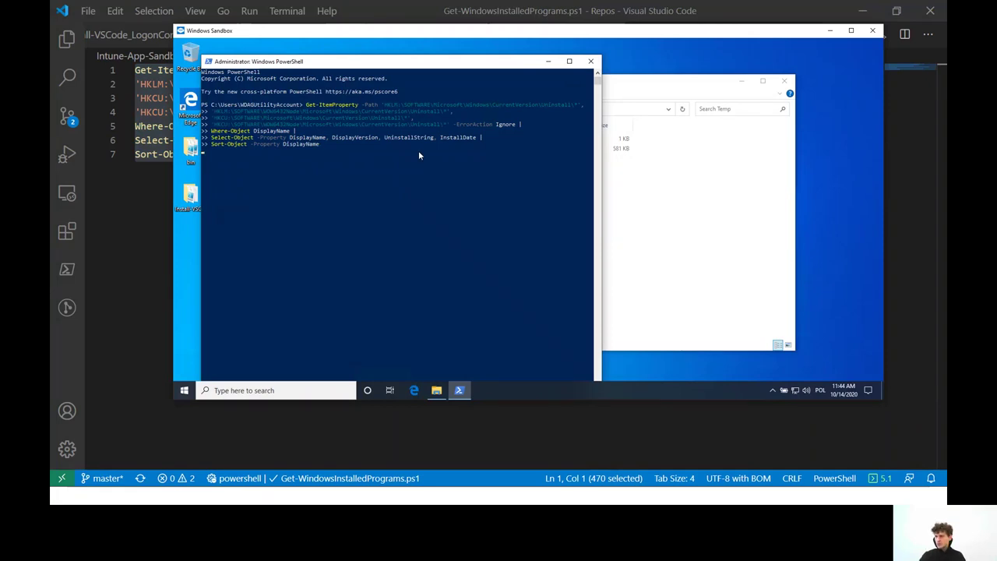
key(Return)
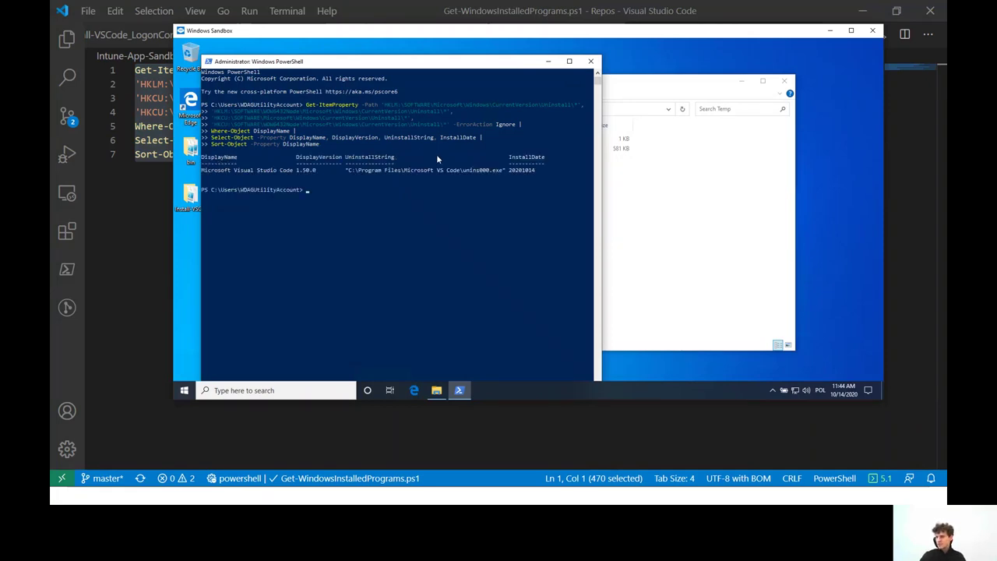
double_click(378, 158)
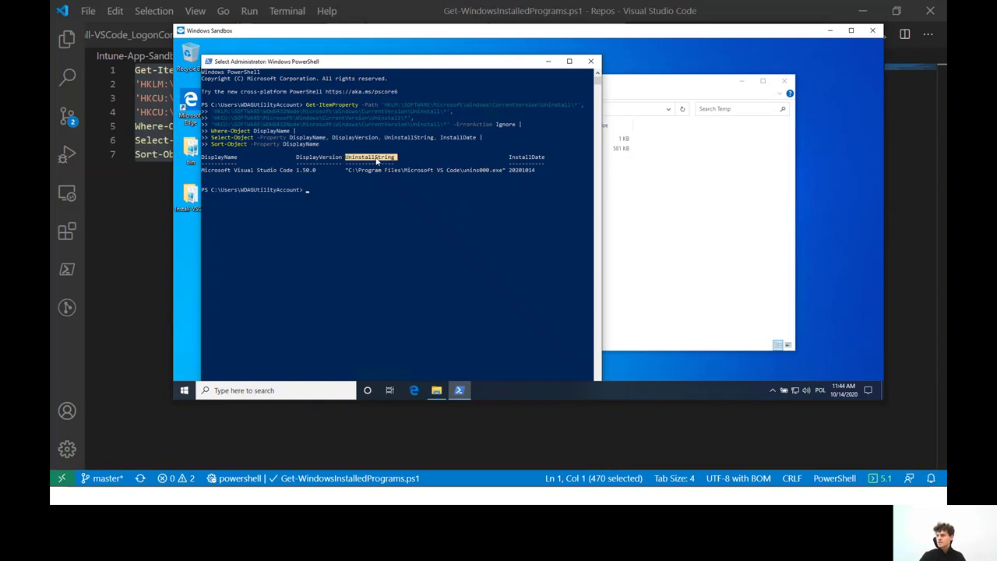
click(377, 159)
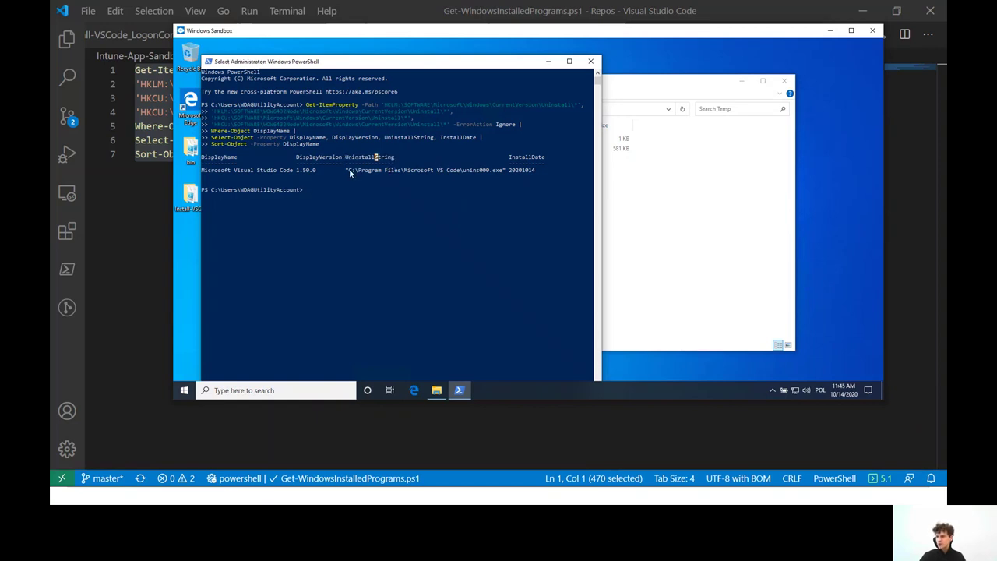
drag(348, 170, 504, 172)
right_click(502, 170)
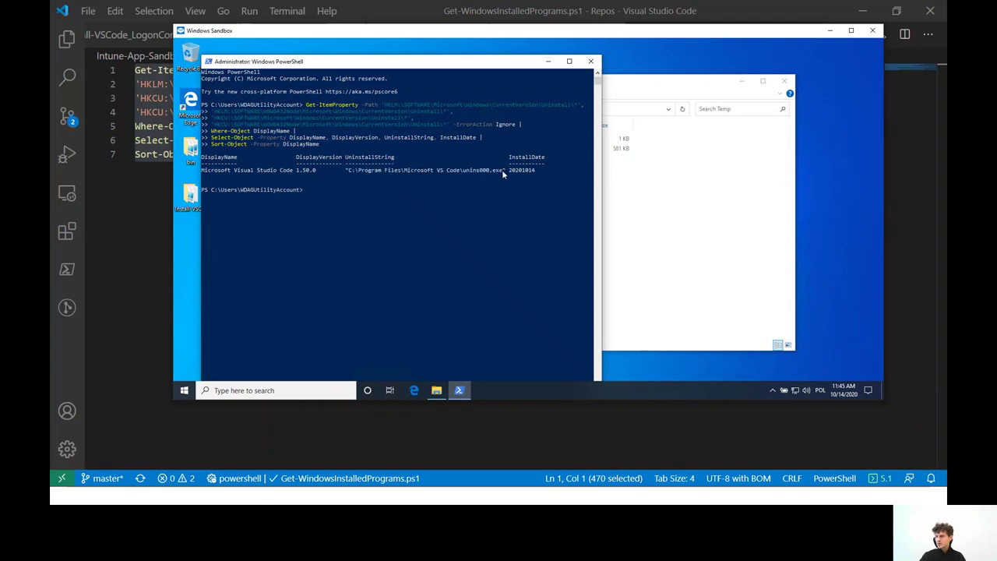
click(898, 204)
key(alt+Tab)
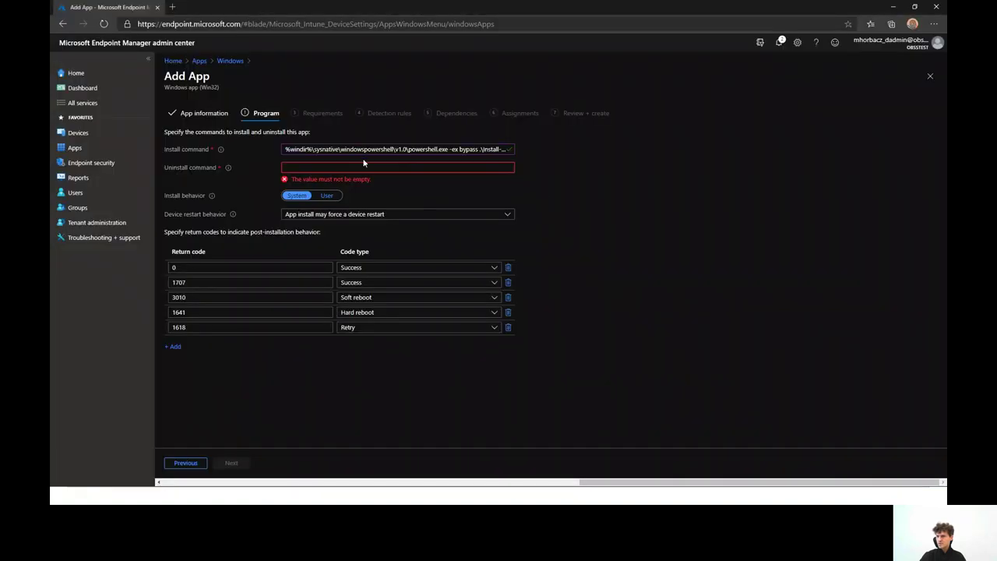
Paste the unins000.exe path as uninstall command, keep System install behavior, restart per return codes
click(365, 167)
text("C:\Program Files\Microsoft VS Code\unins000.exe")
click(559, 214)
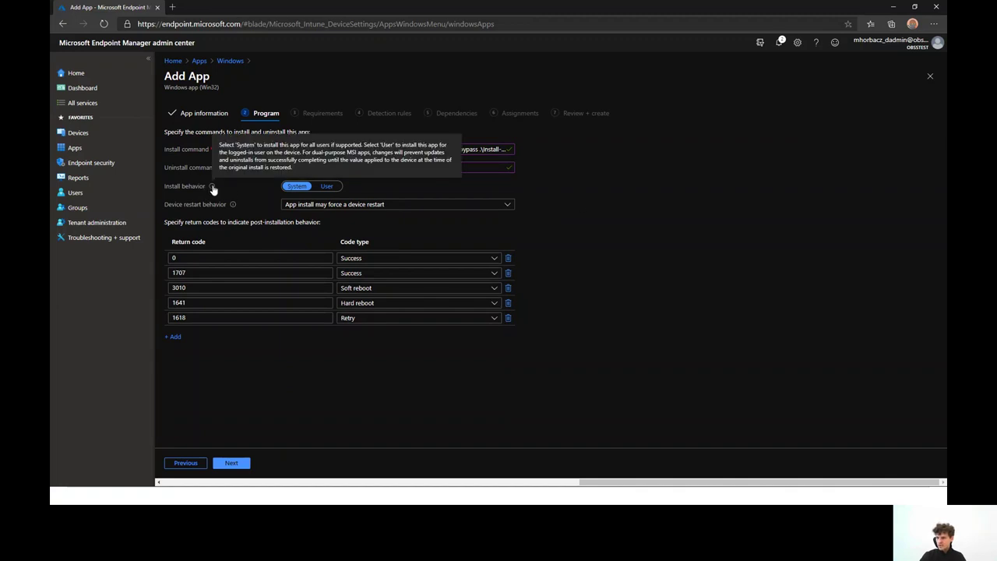
click(297, 187)
click(297, 187)
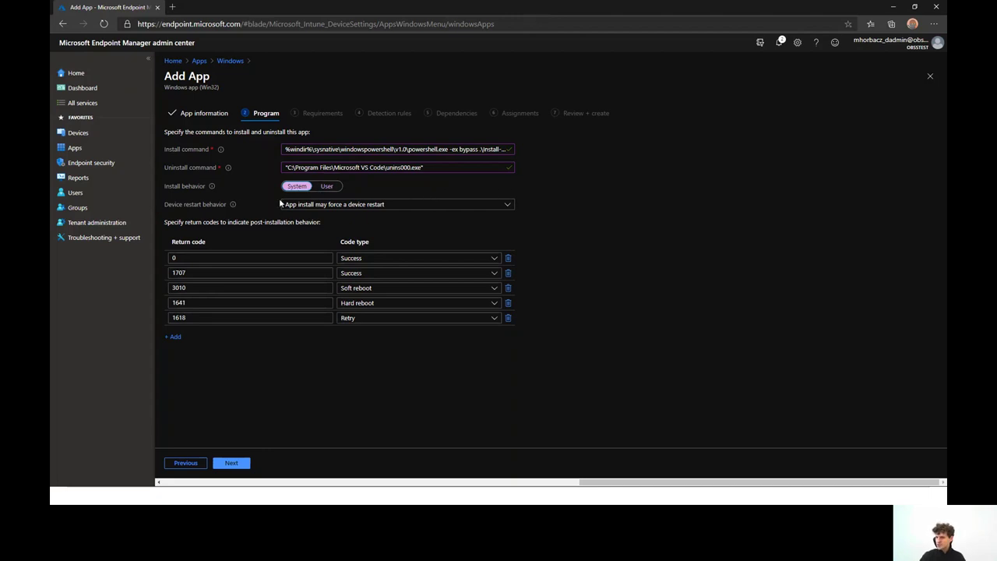
click(428, 211)
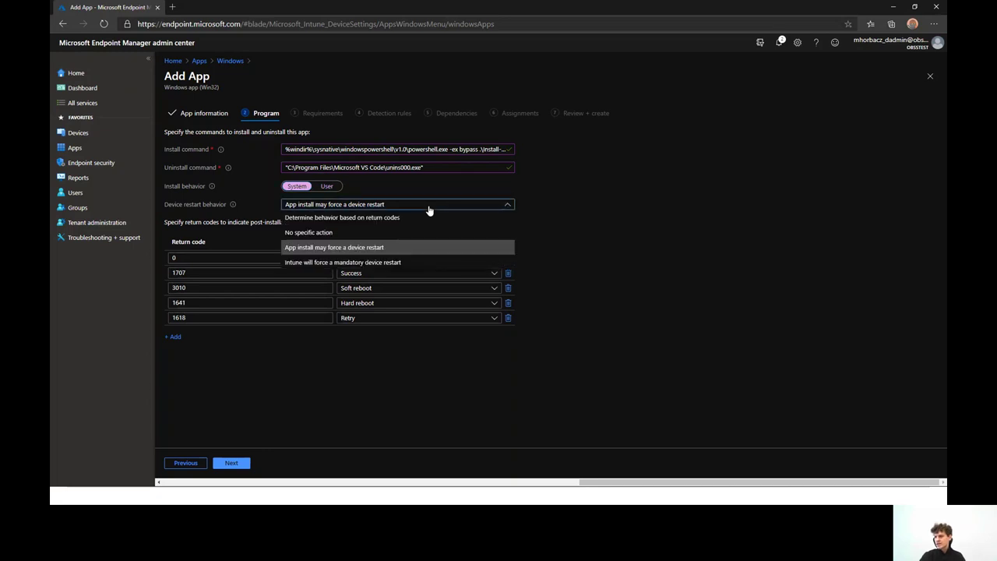
click(422, 217)
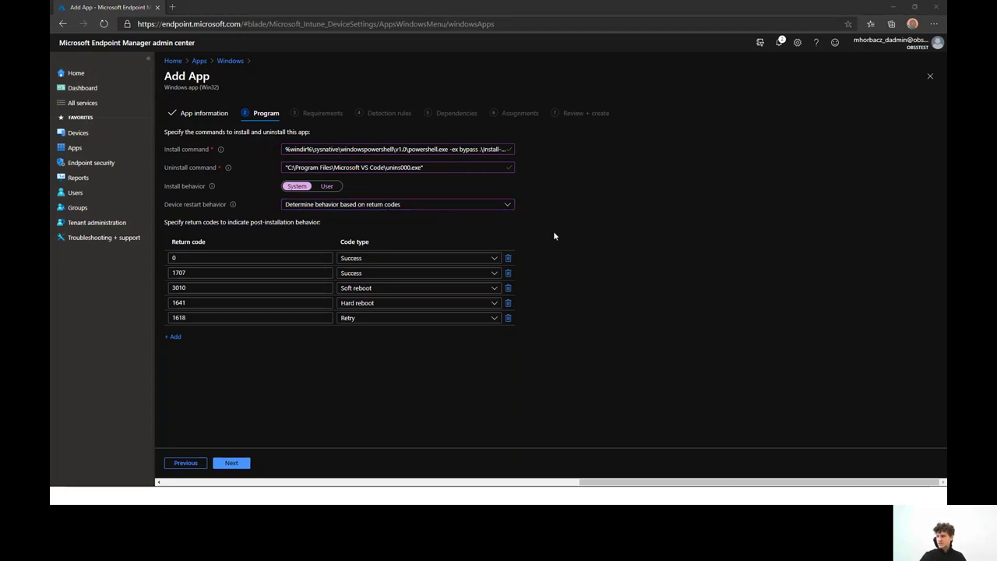
Review the Install-VSCode.ps1 script's return codes: success 1641 and fail 1707
key(alt+Tab)
scroll(207, 38, up, 5)
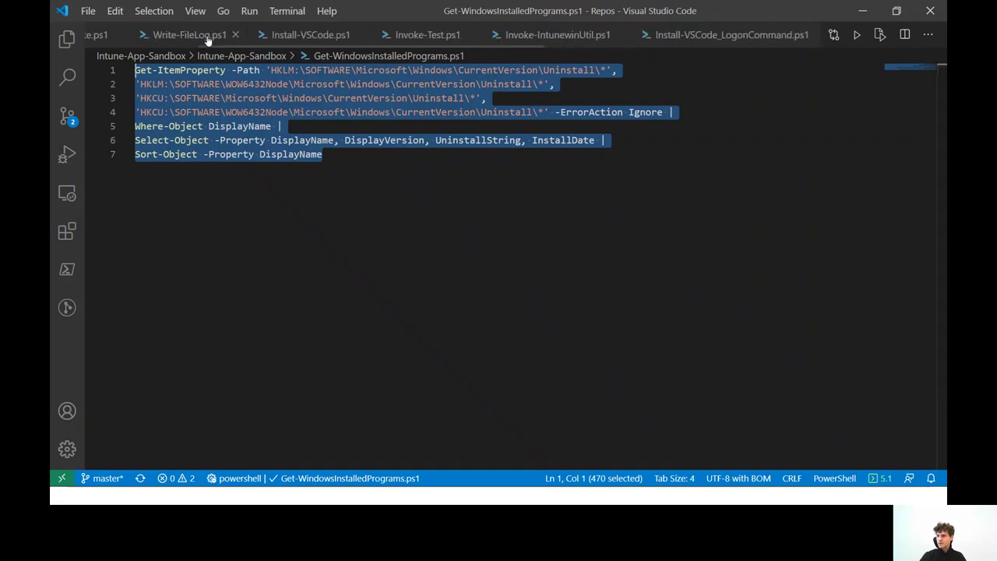
click(444, 36)
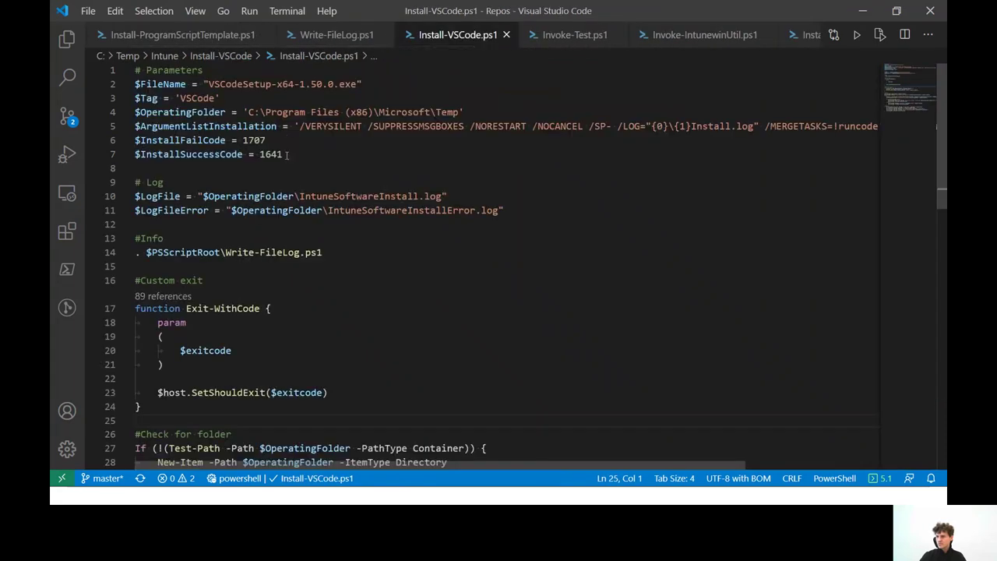
drag(282, 155, 132, 140)
double_click(271, 154)
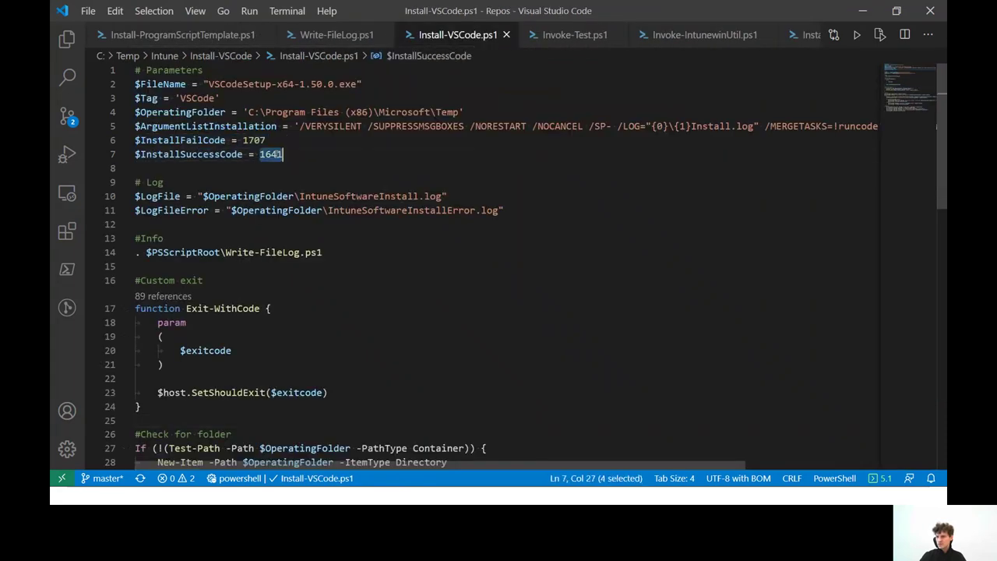
double_click(254, 141)
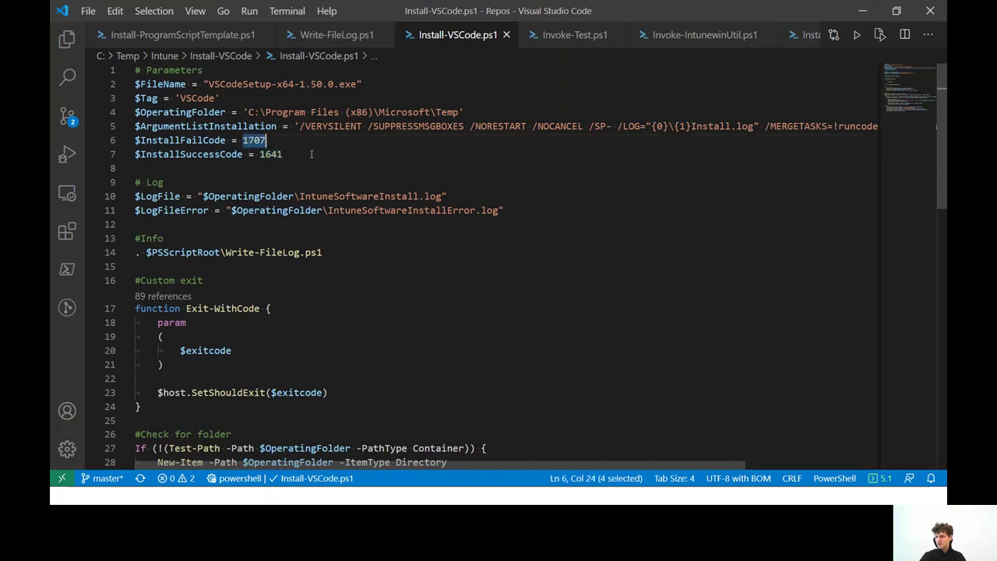
click(322, 149)
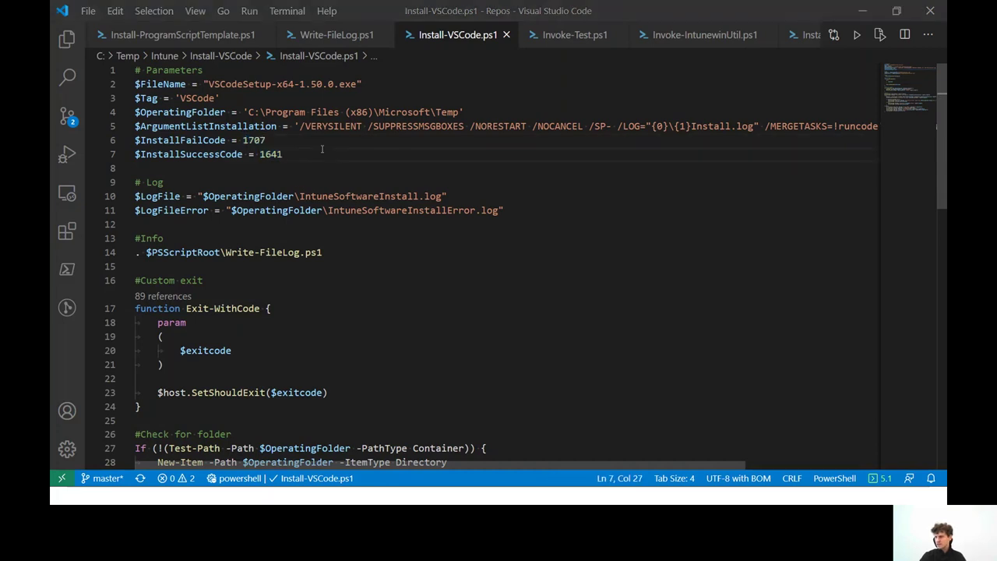
key(alt+Tab)
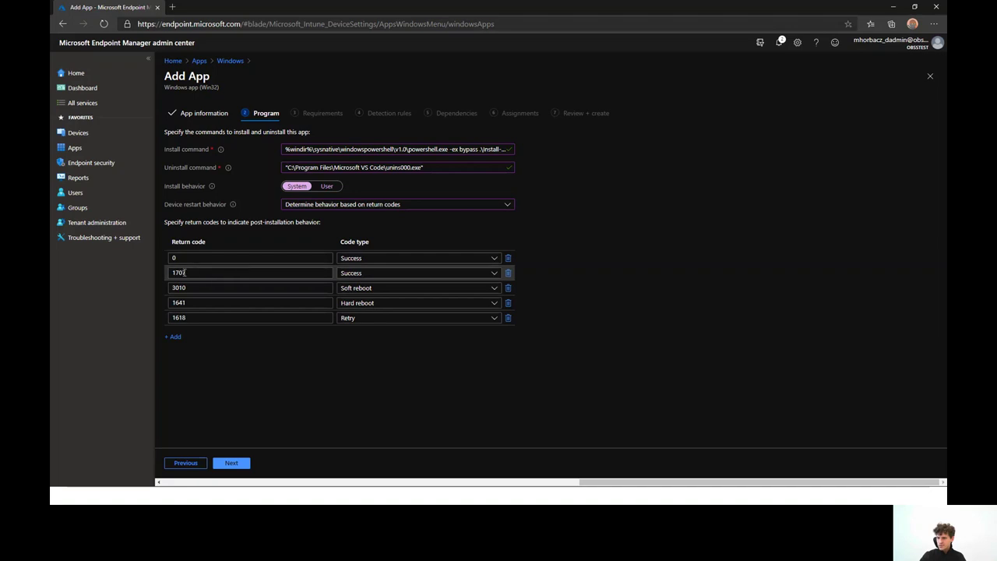
Reclassify return code 1707 from Success to Failed and continue to Requirements
click(404, 273)
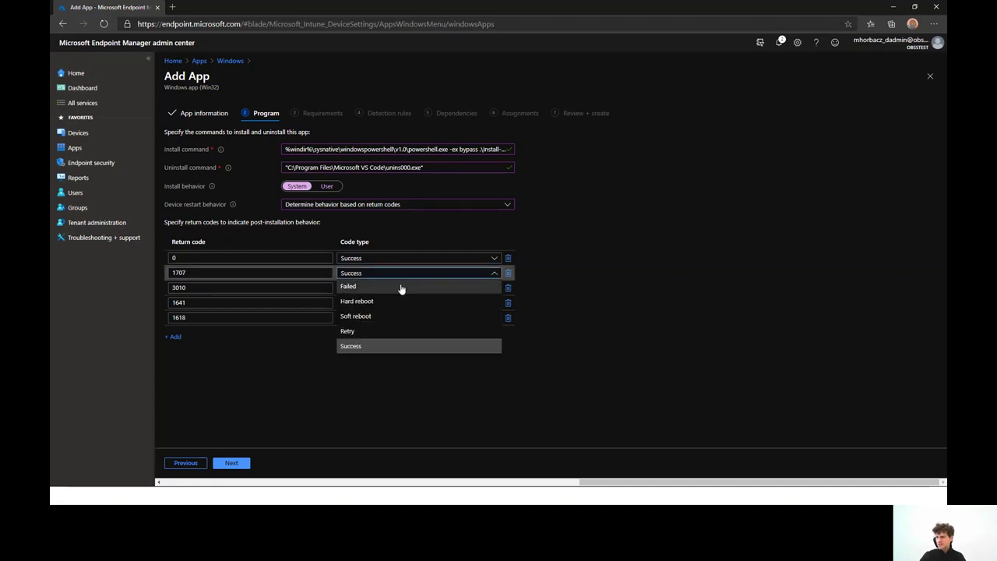
click(403, 286)
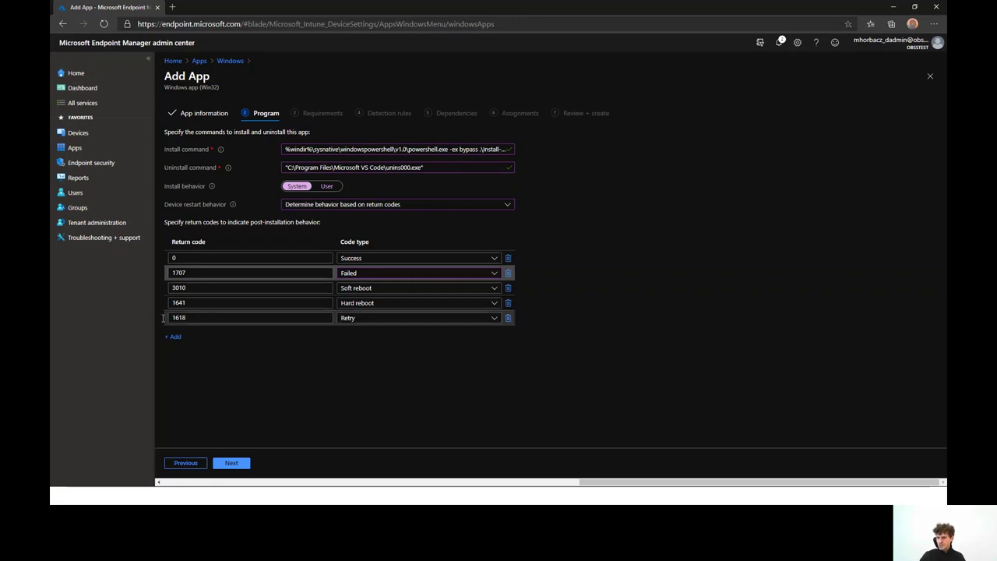
click(233, 463)
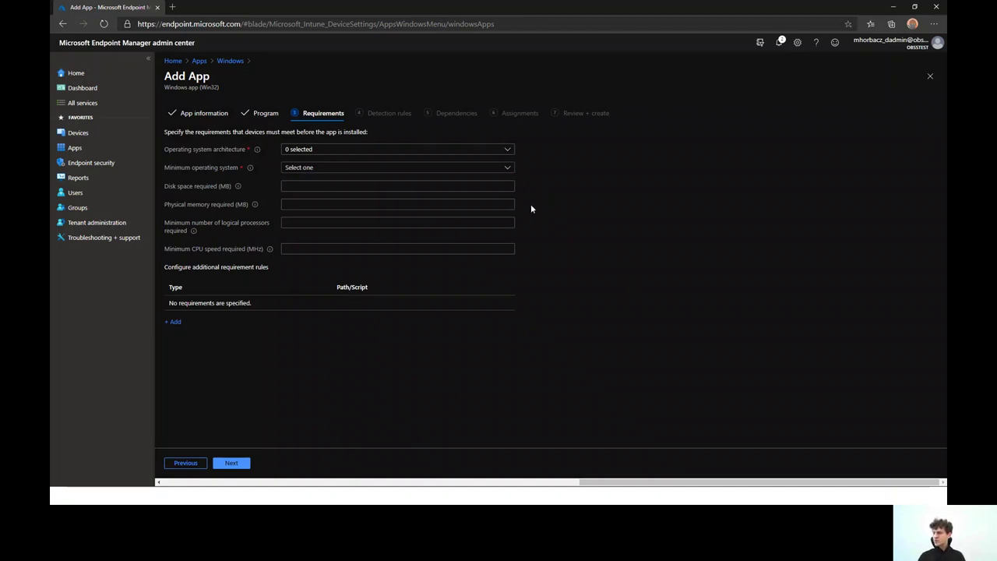
Require 64-bit architecture and minimum Windows 10 1903, then continue to Detection rules
click(512, 149)
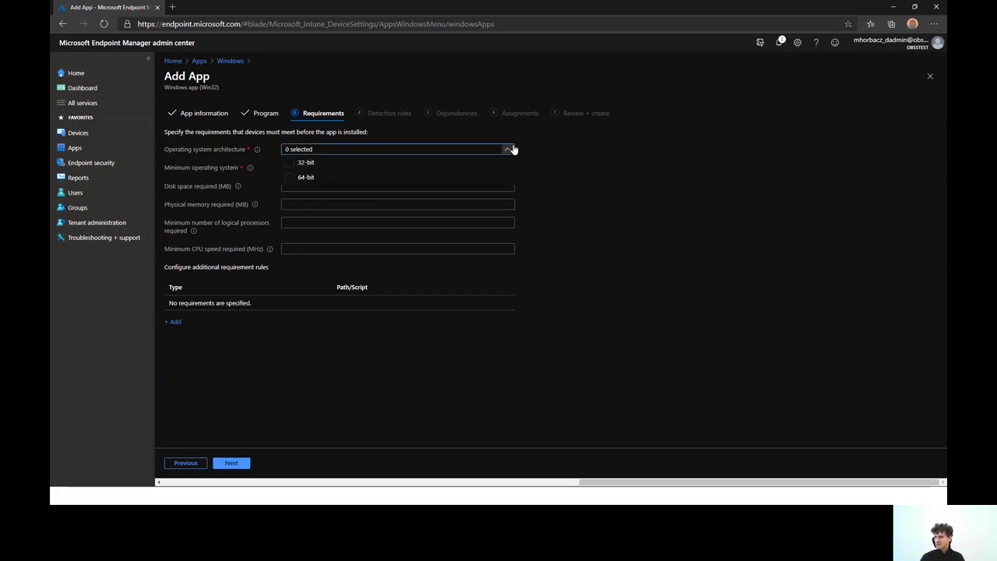
click(436, 181)
click(625, 189)
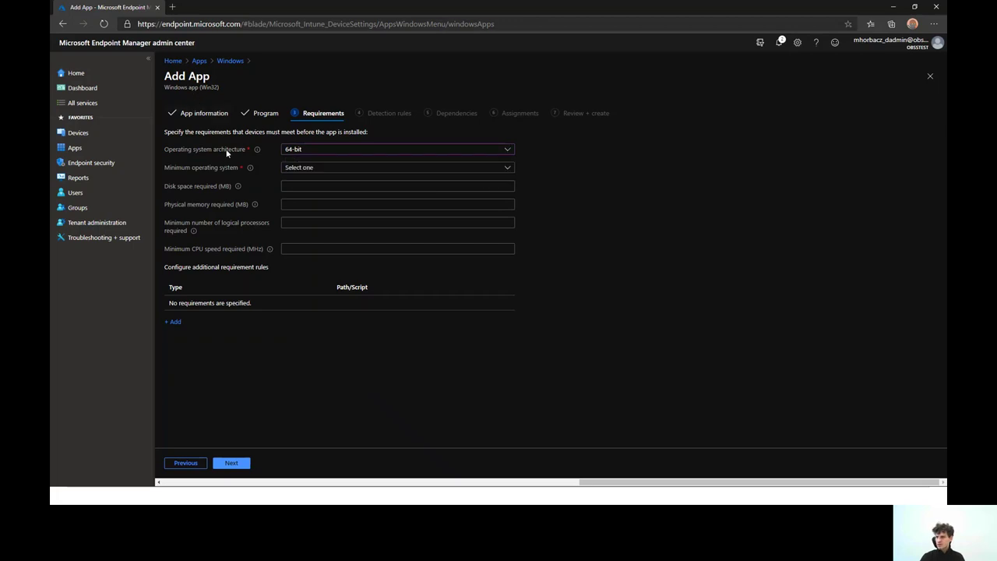
click(371, 169)
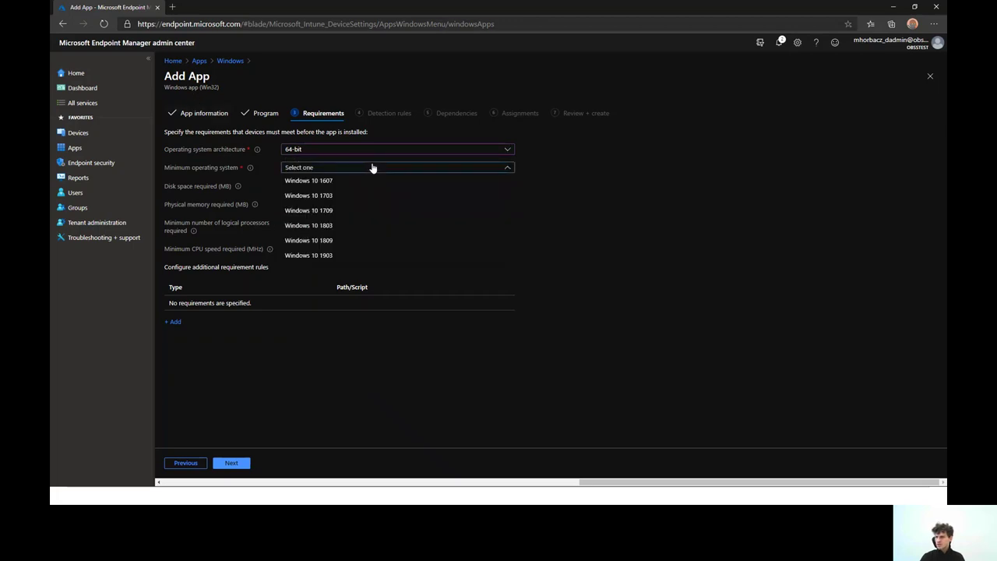
click(373, 257)
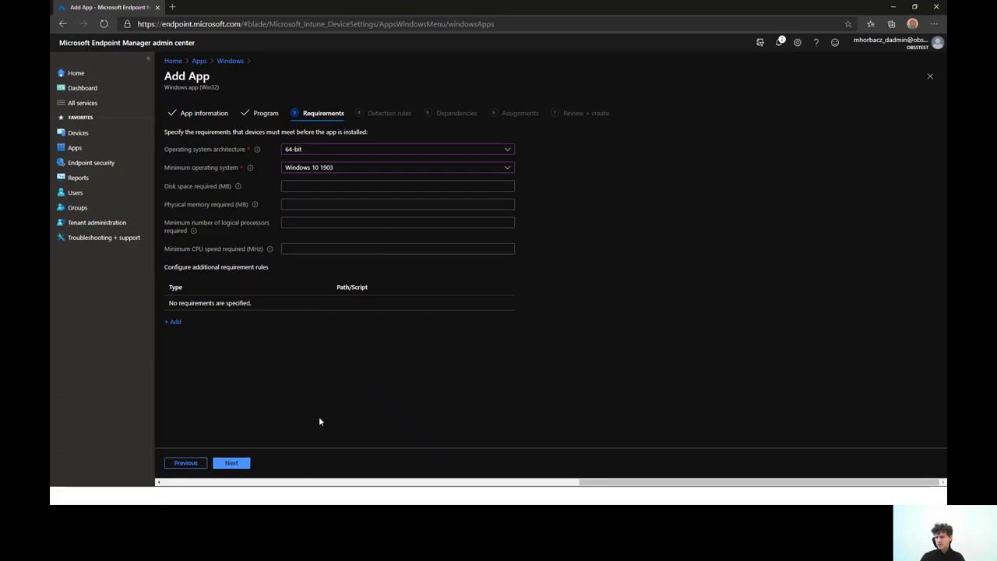
click(236, 465)
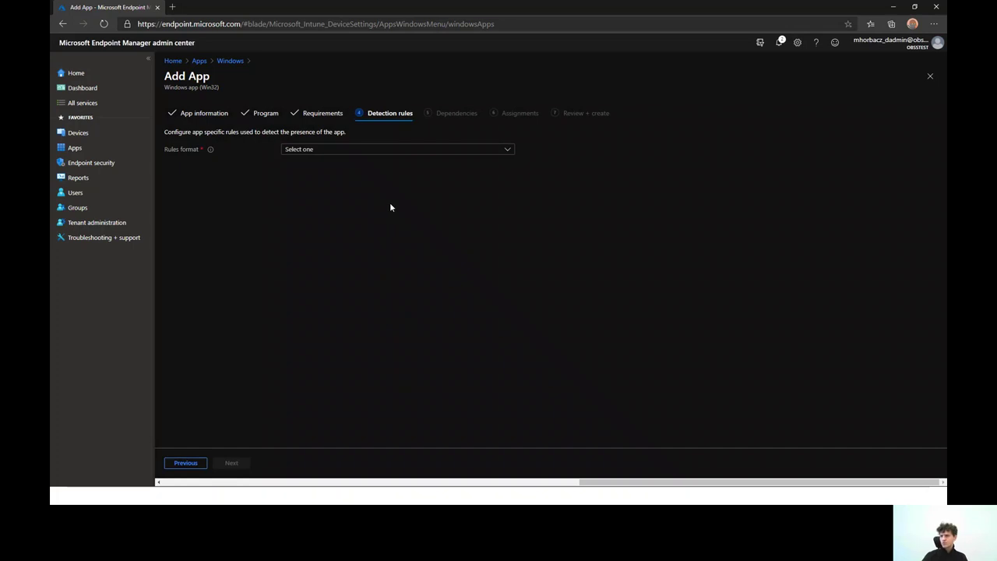
Set rules format to manual and locate the VS Code uninstall path in the sandbox console
click(379, 151)
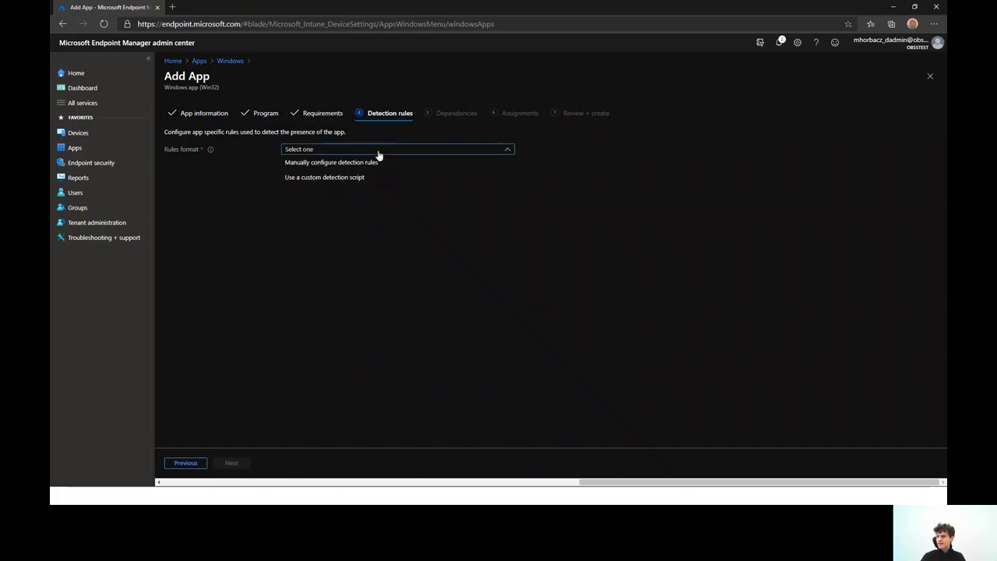
click(371, 163)
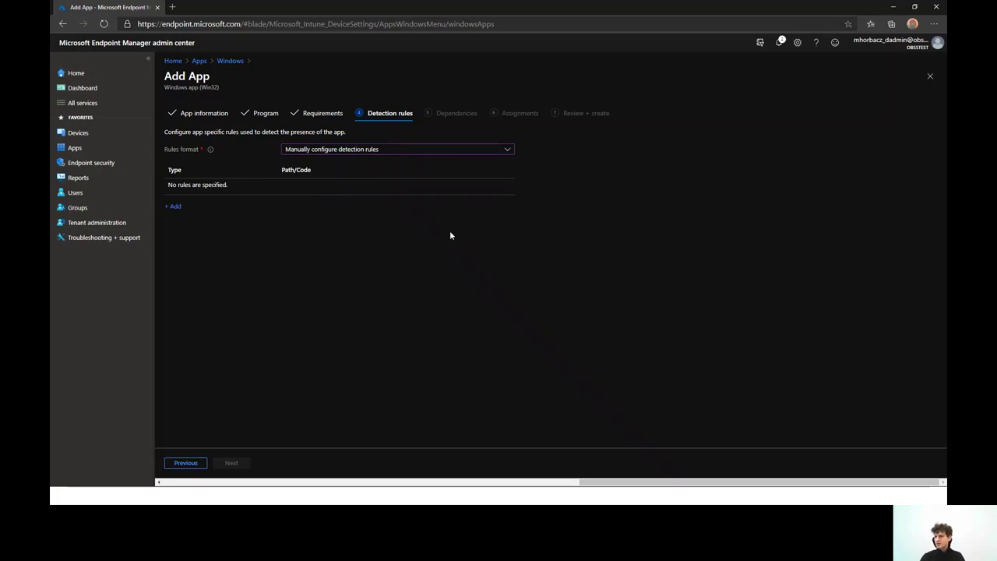
key(alt+Tab)
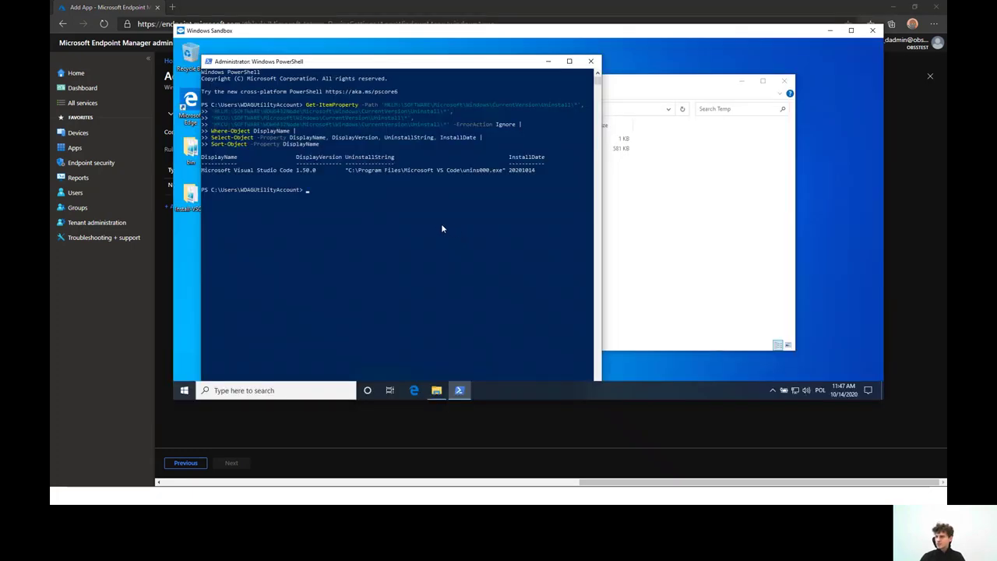
click(441, 226)
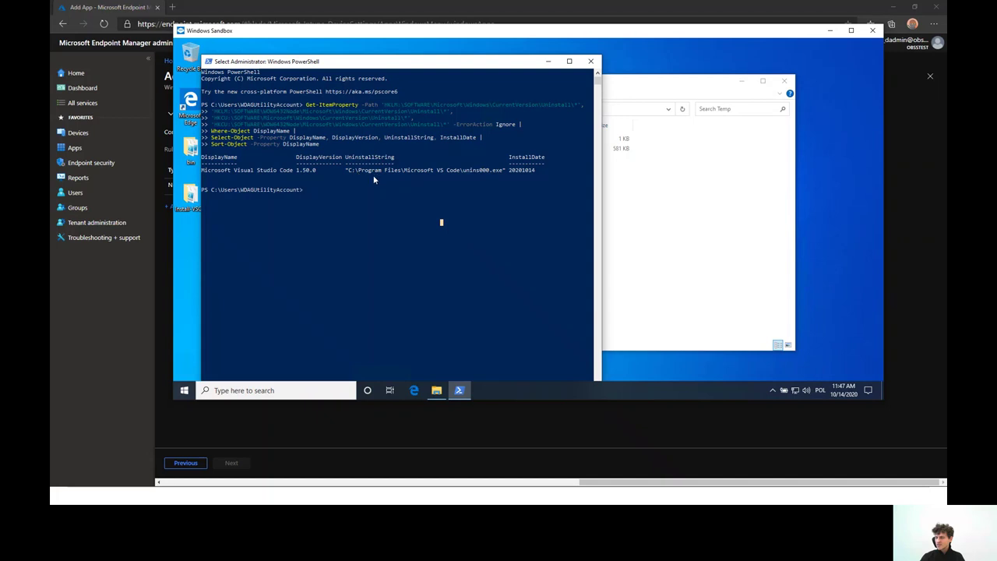
click(370, 186)
drag(350, 166, 499, 171)
click(489, 171)
click(916, 229)
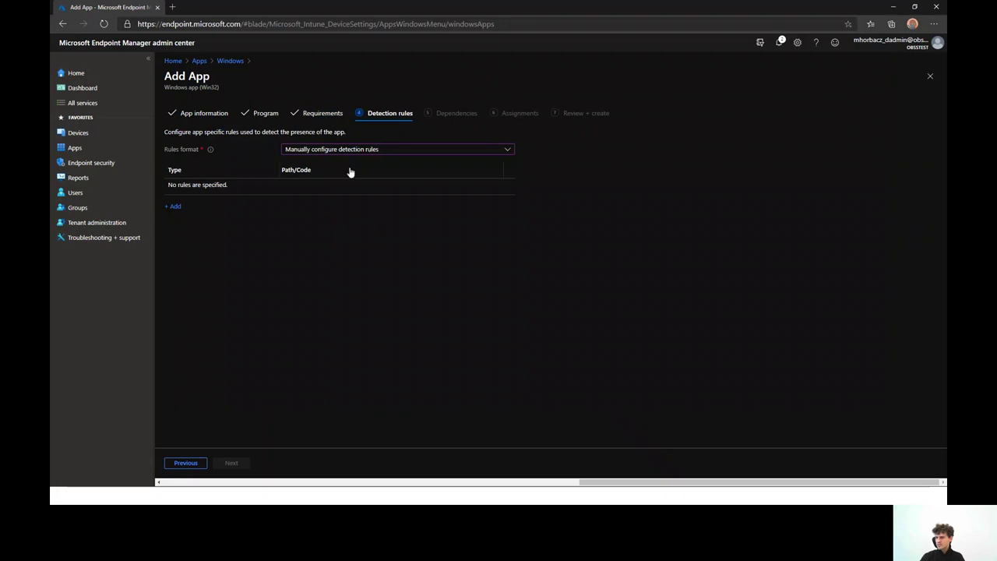
Add a new detection rule with File as the rule type
click(173, 207)
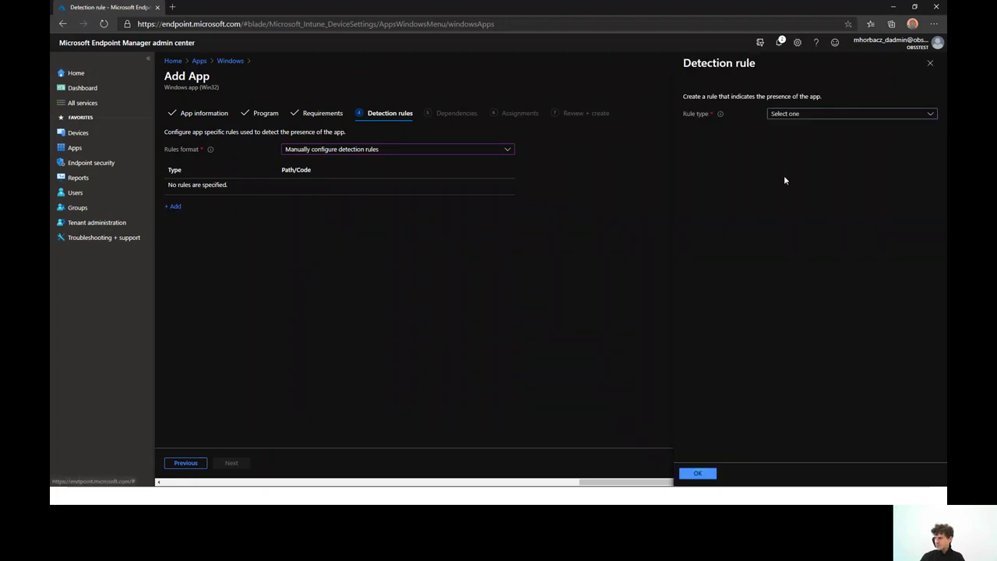
click(790, 114)
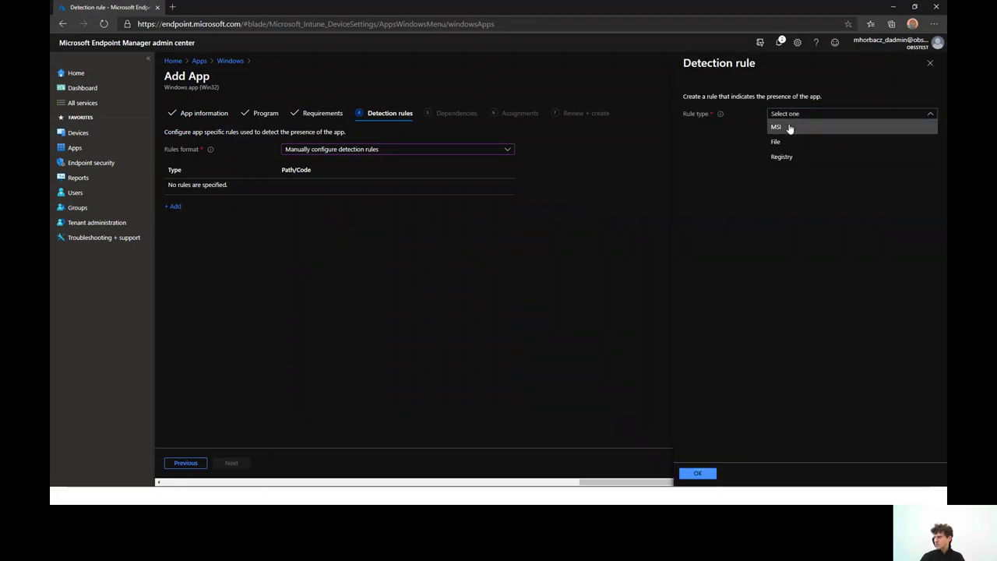
click(790, 127)
click(793, 114)
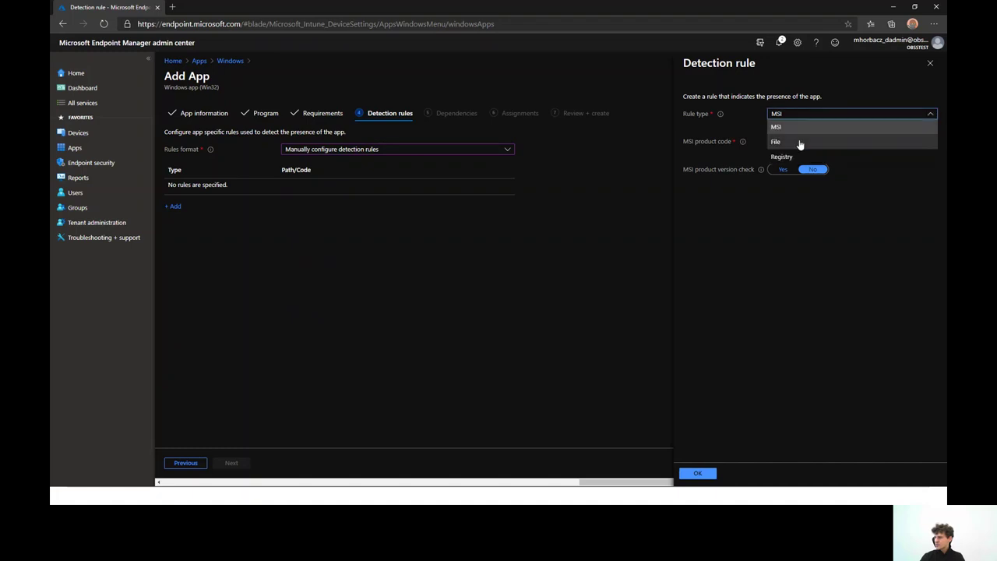
click(744, 141)
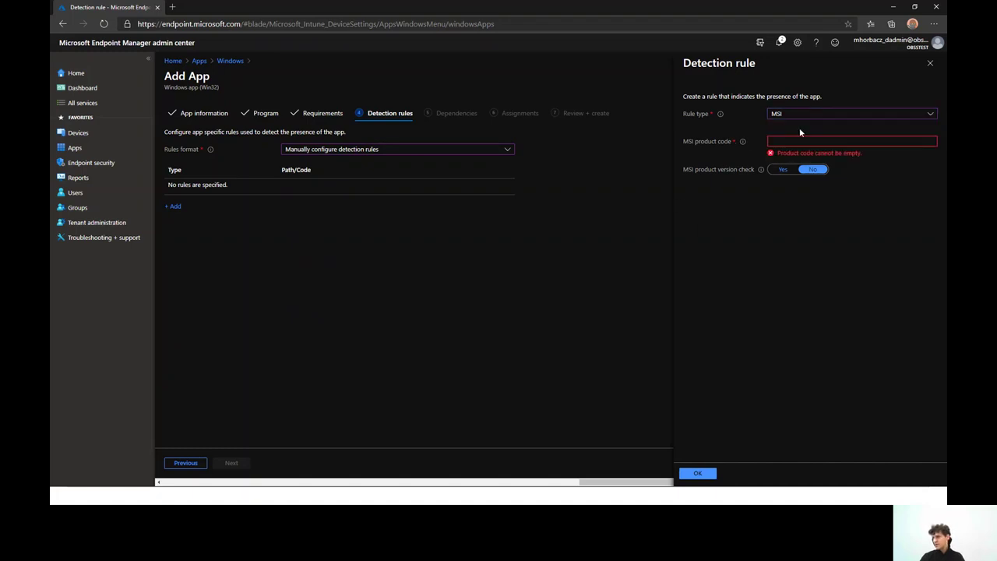
click(804, 115)
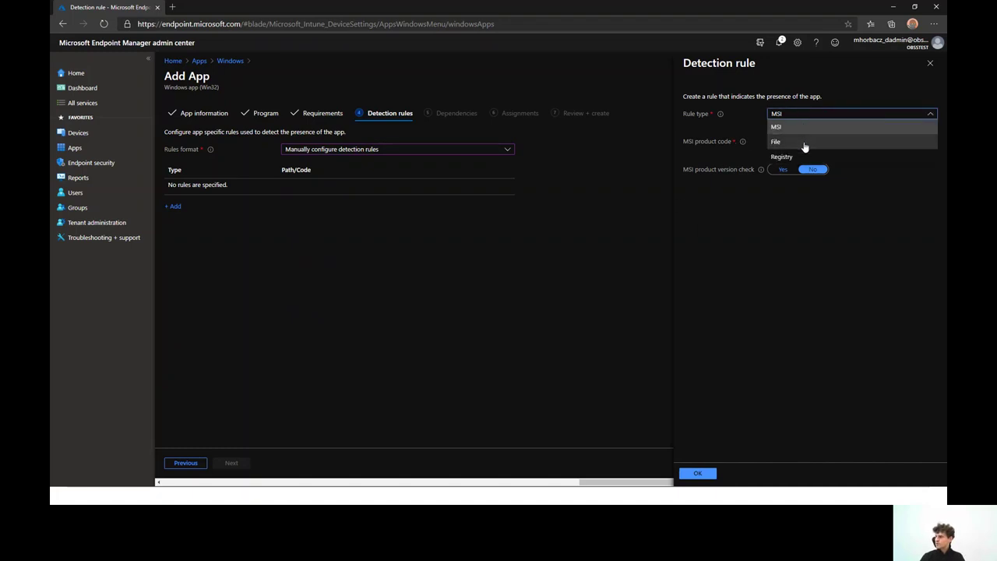
click(805, 143)
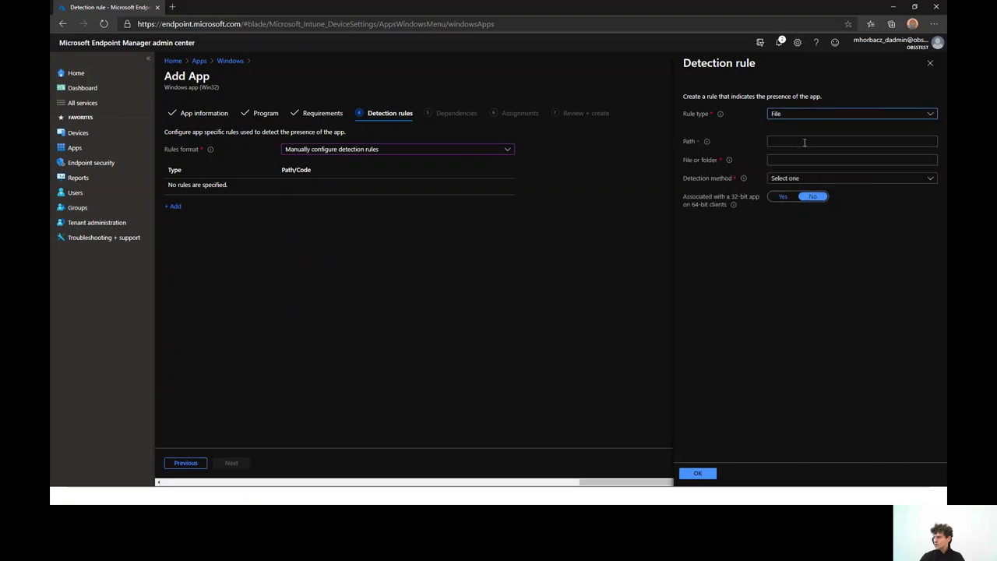
click(806, 144)
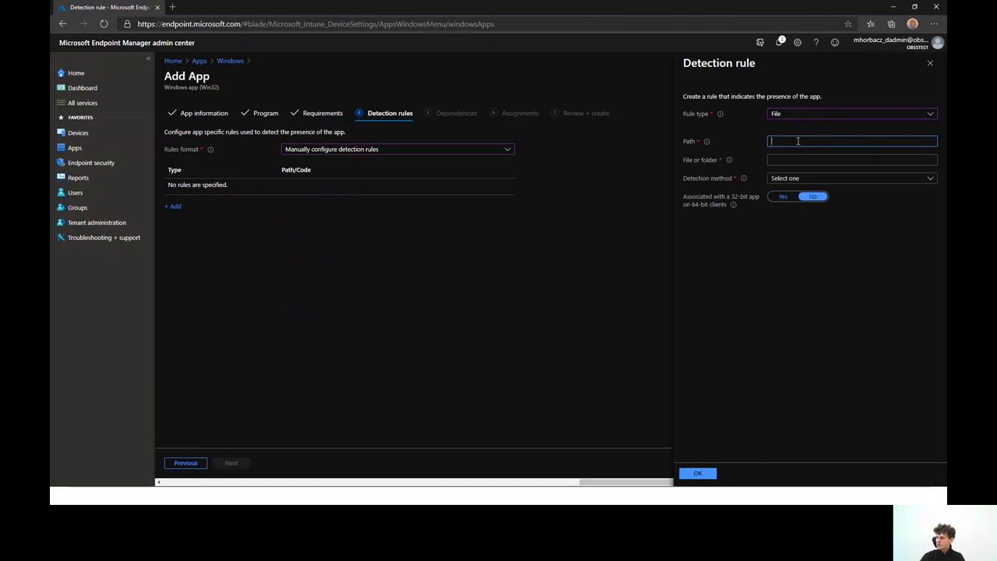
Copy the C:\Program Files\Microsoft VS Code\ folder path from the console into Path
key(alt+Tab)
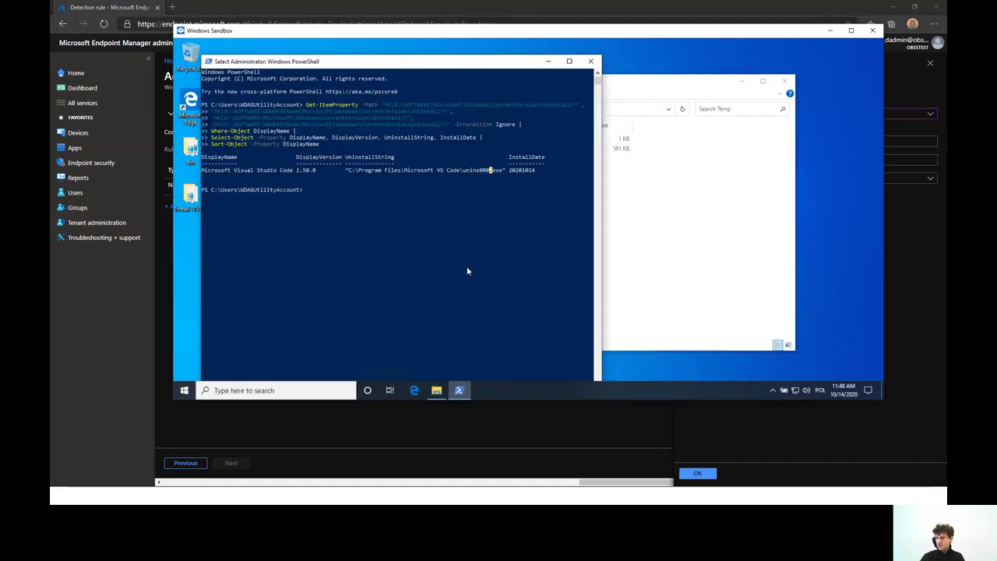
drag(347, 169, 461, 174)
key(ctrl+c)
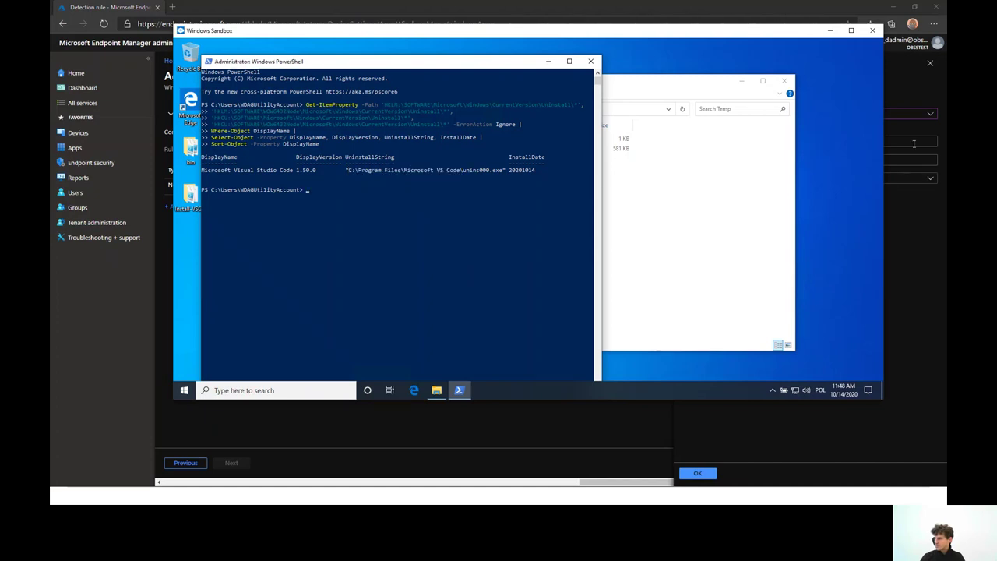
click(911, 141)
key(ctrl+v)
Set the file to unins000.exe, detect by 'File or folder exists', and save the rule
key(alt+Tab)
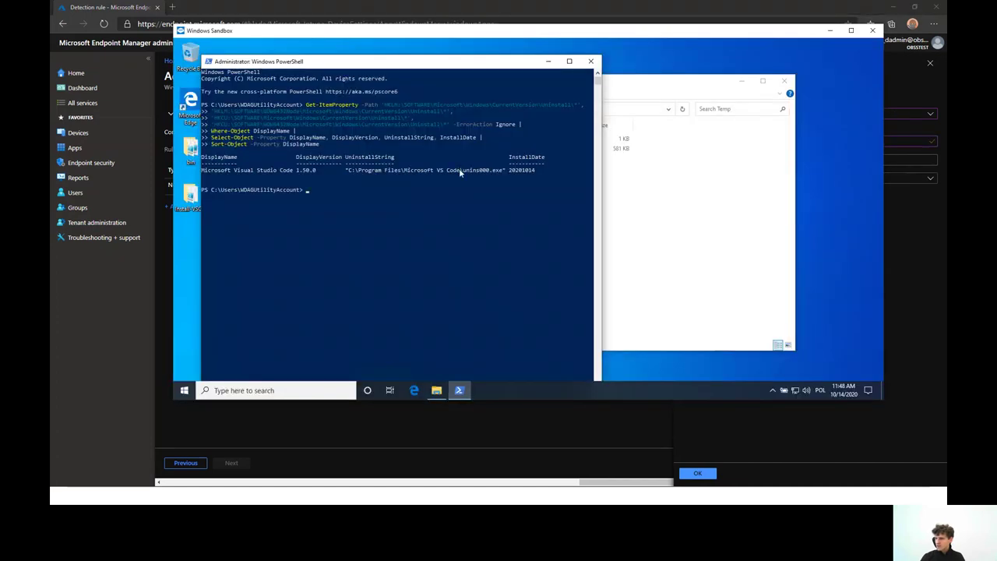
drag(463, 170, 507, 174)
key(ctrl+c)
click(900, 159)
key(ctrl+v)
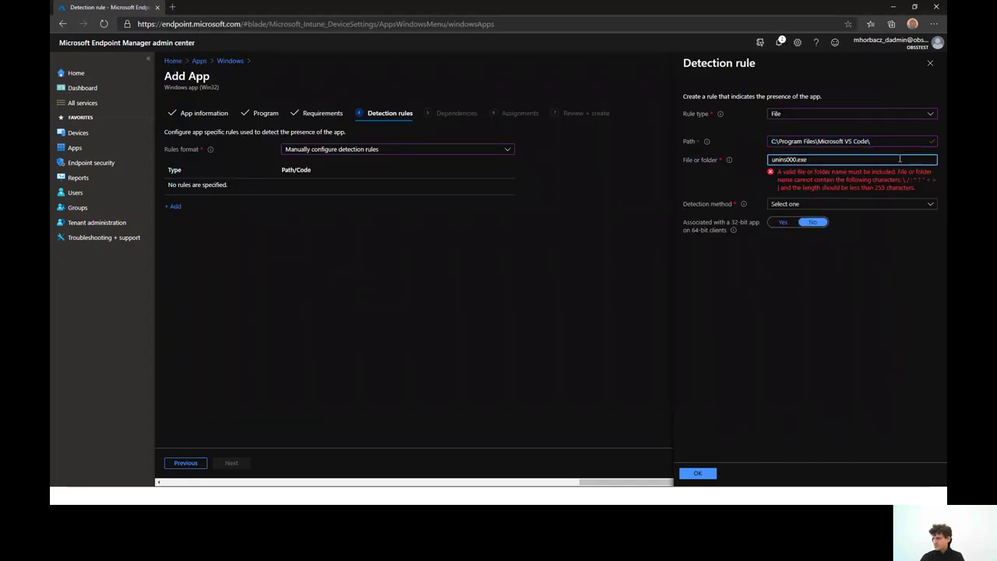
key(BackSpace)
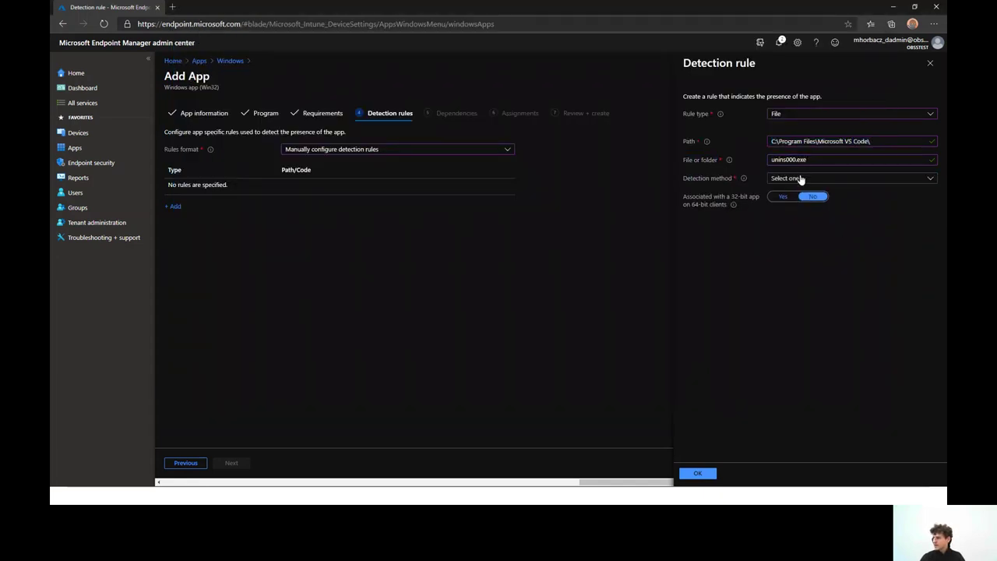
click(801, 178)
click(801, 193)
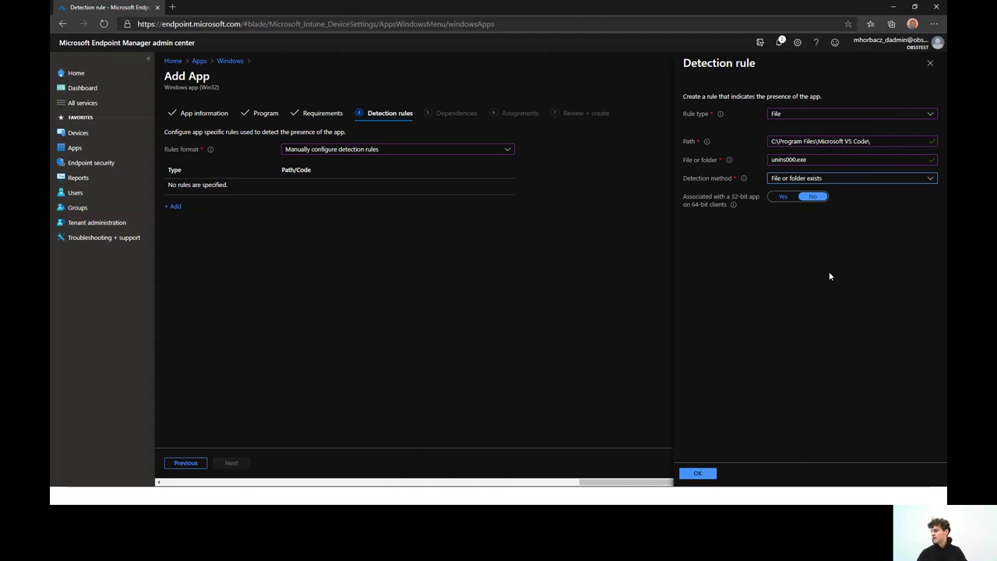
click(698, 473)
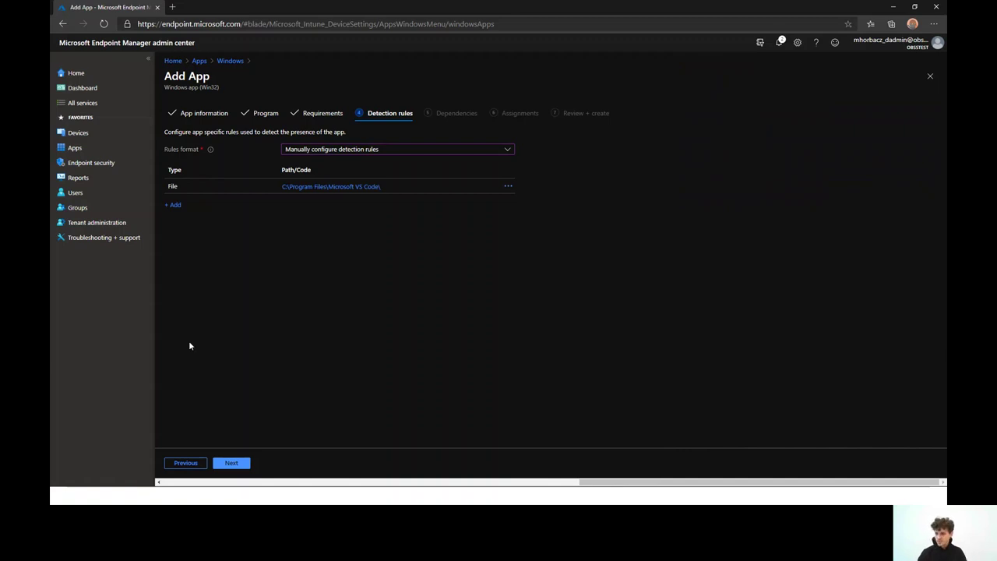
Move to Dependencies and close the Add dependency panel without adding any
click(242, 463)
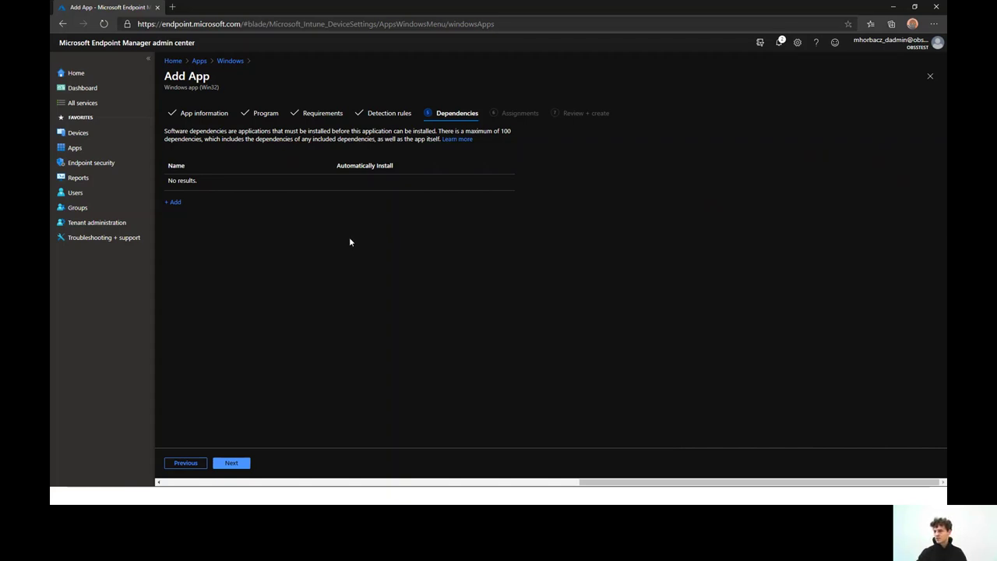
click(185, 203)
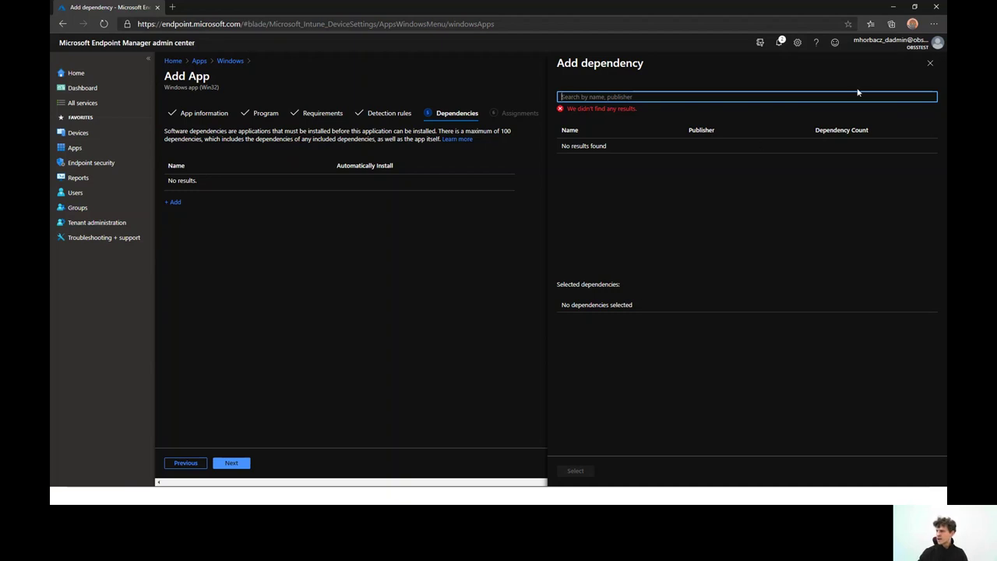
click(931, 66)
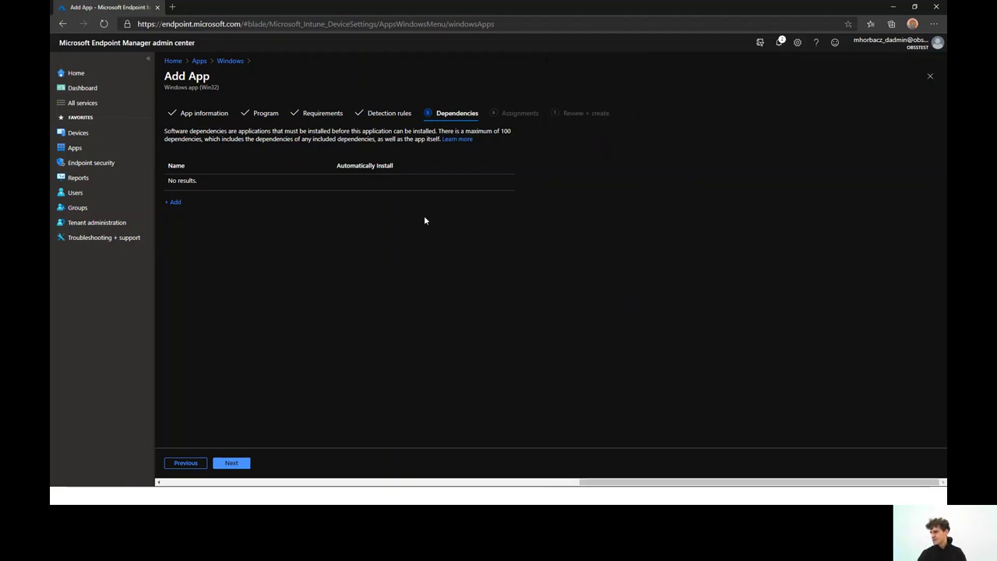
click(174, 201)
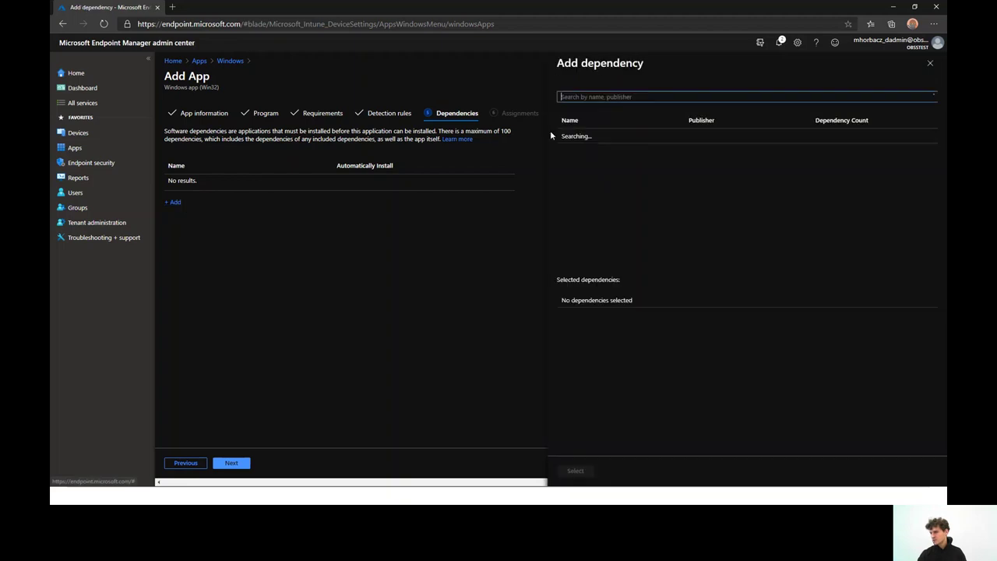
click(930, 63)
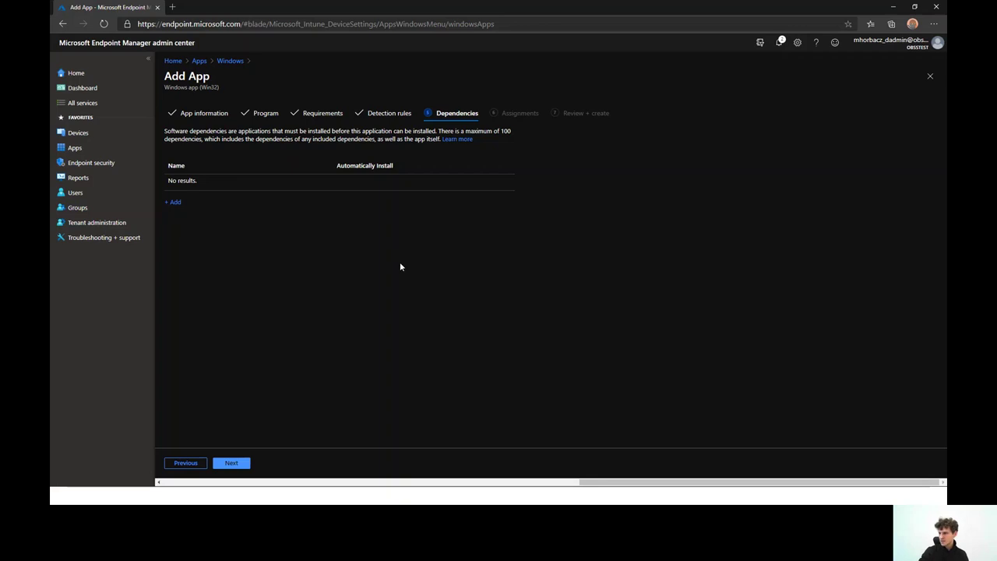
Continue past the empty Dependencies step to Assignments
click(229, 465)
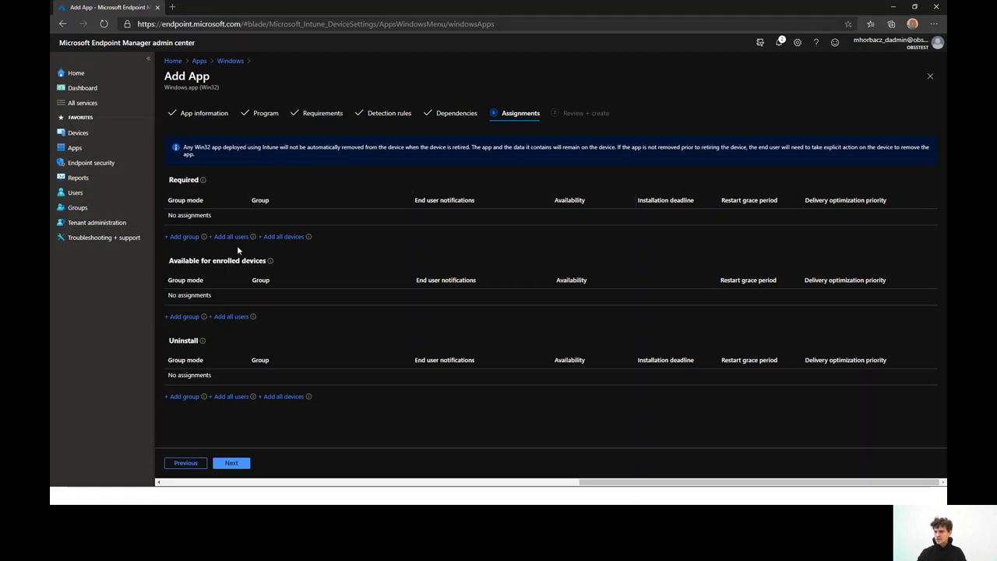
Add All devices as a Required assignment and open its assignment settings
click(285, 237)
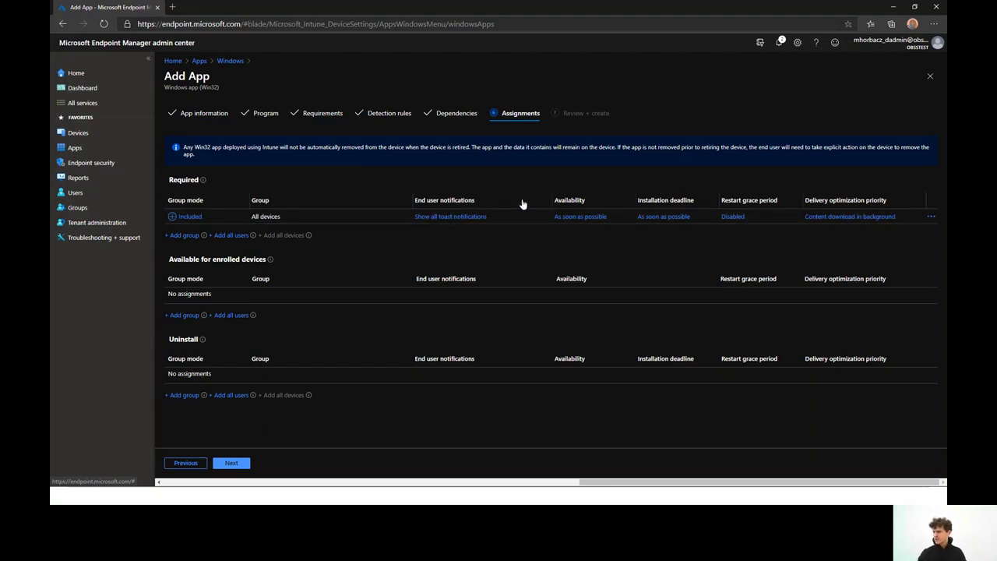
click(457, 219)
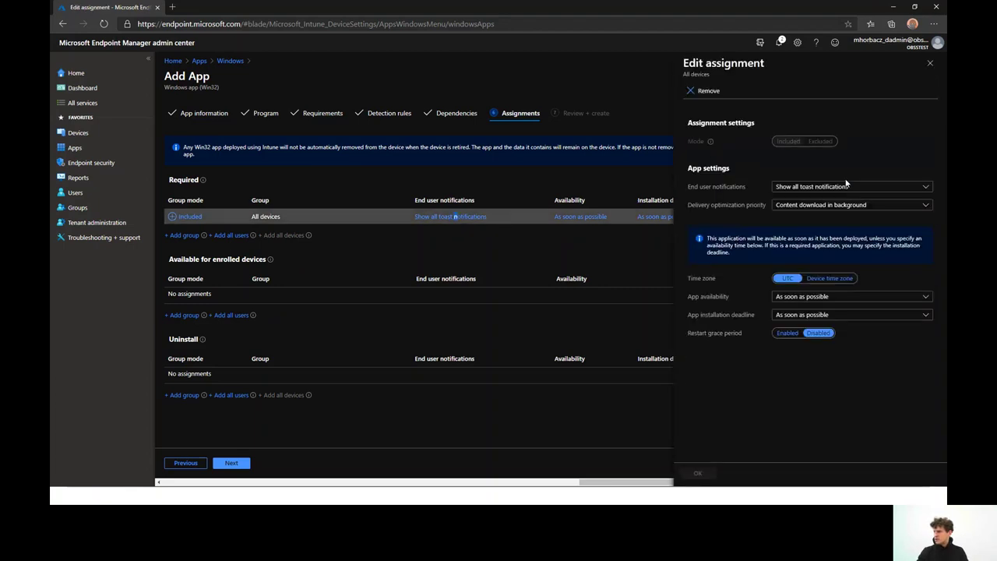
Keep 'Show all toast notifications' and enable restart grace period (1440 minutes, 15-minute countdown)
click(838, 188)
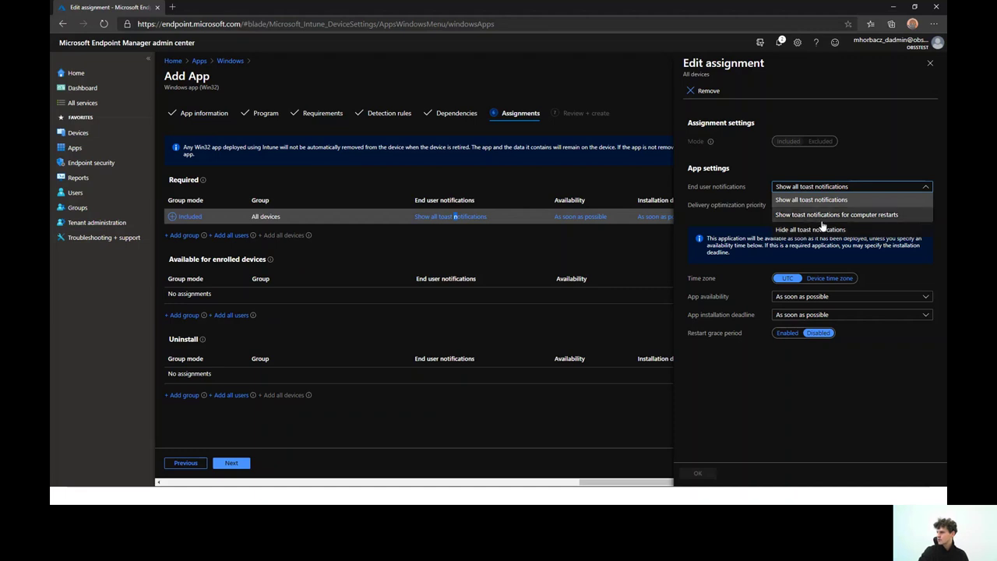
click(822, 200)
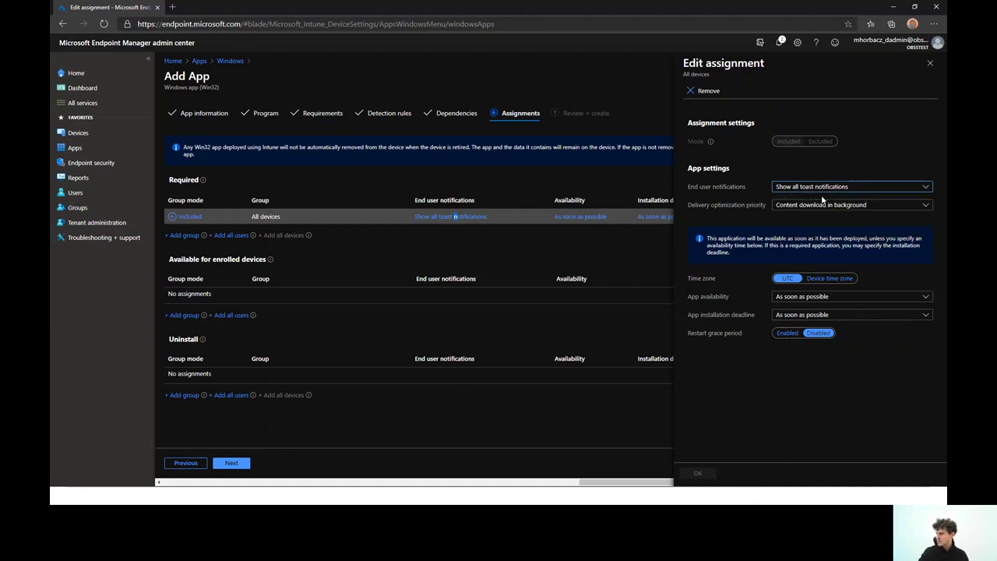
click(836, 232)
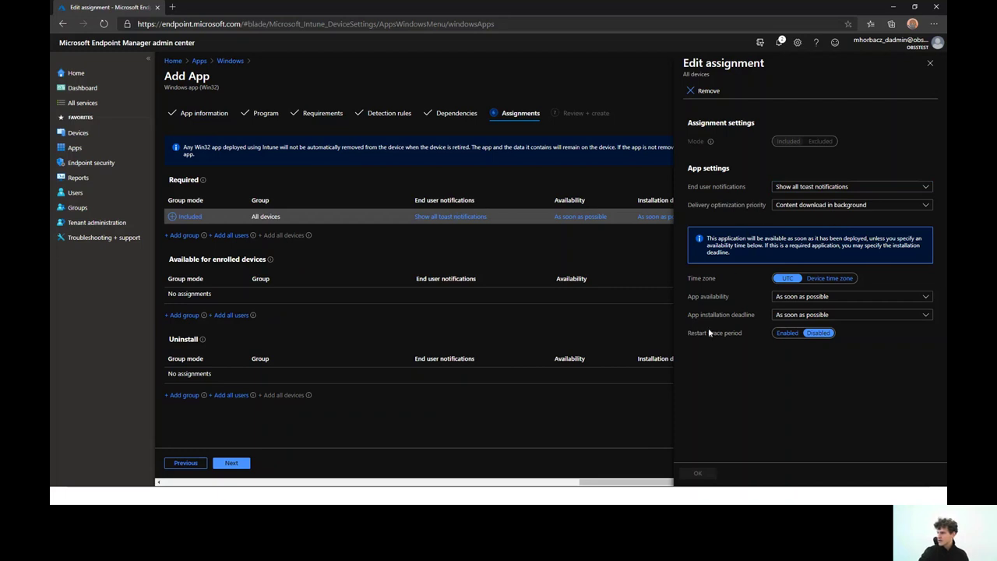
click(799, 357)
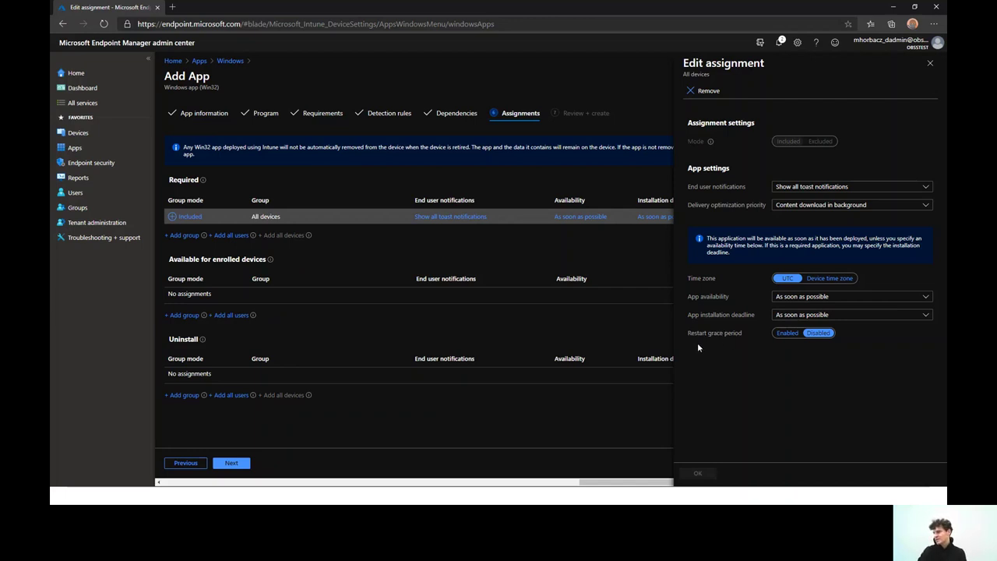
click(787, 335)
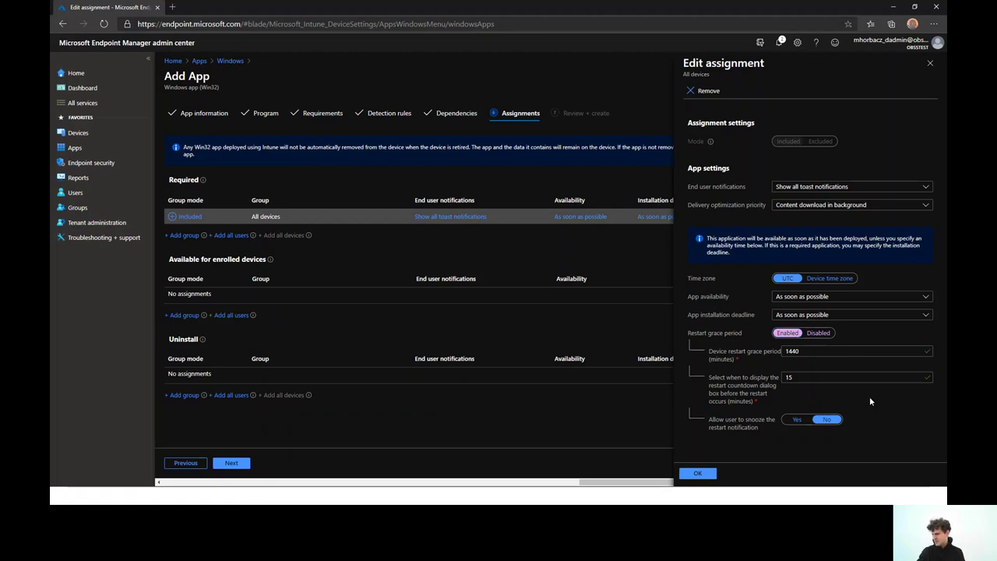
Change the restart grace period to 15 minutes and the countdown to 14 minutes
click(814, 351)
click(813, 380)
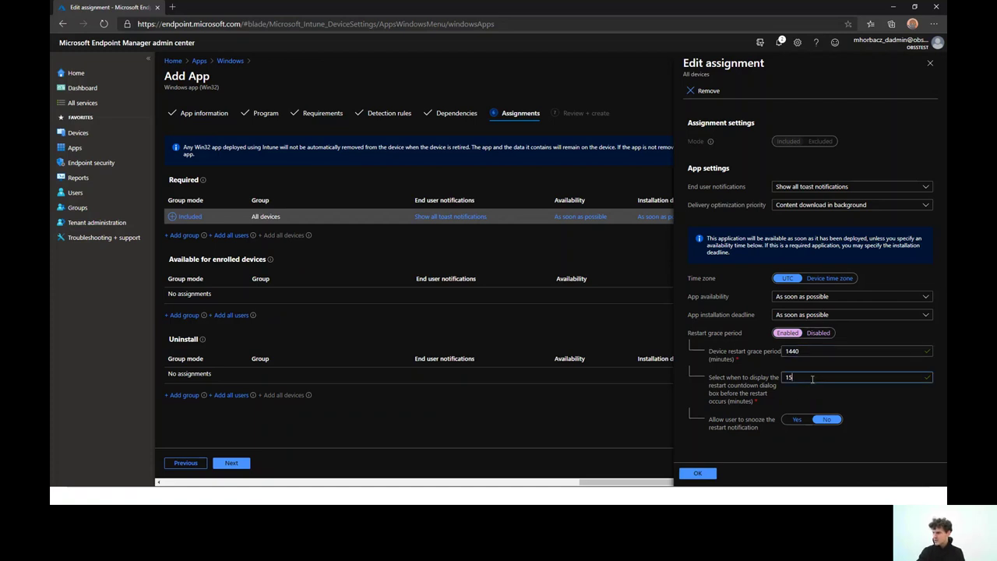
click(812, 351)
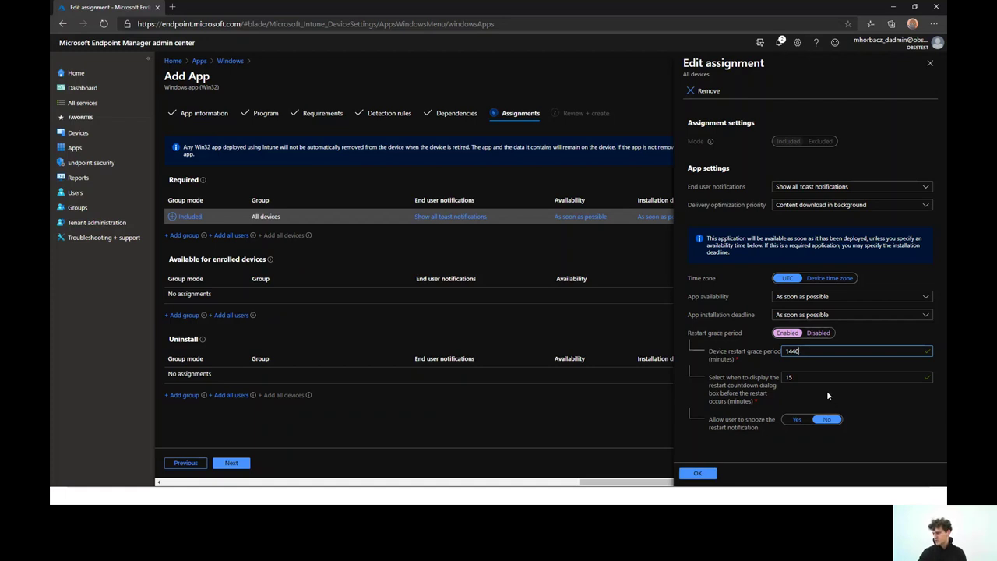
double_click(820, 350)
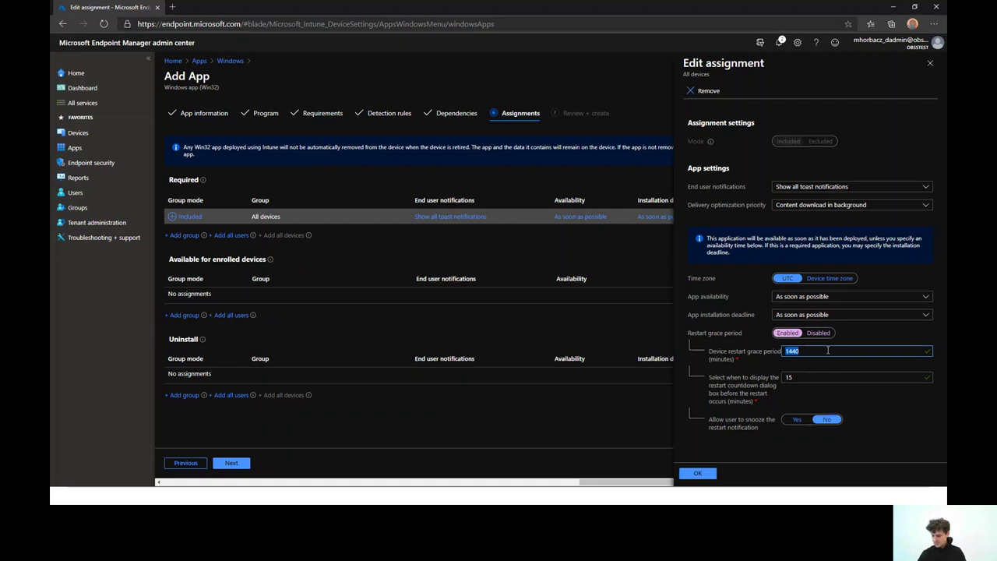
text(15)
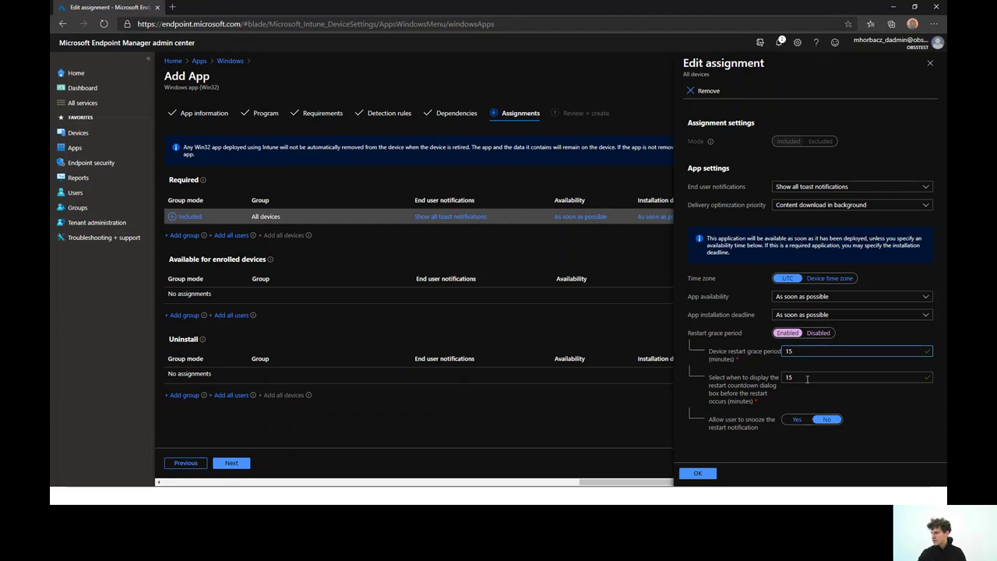
double_click(808, 379)
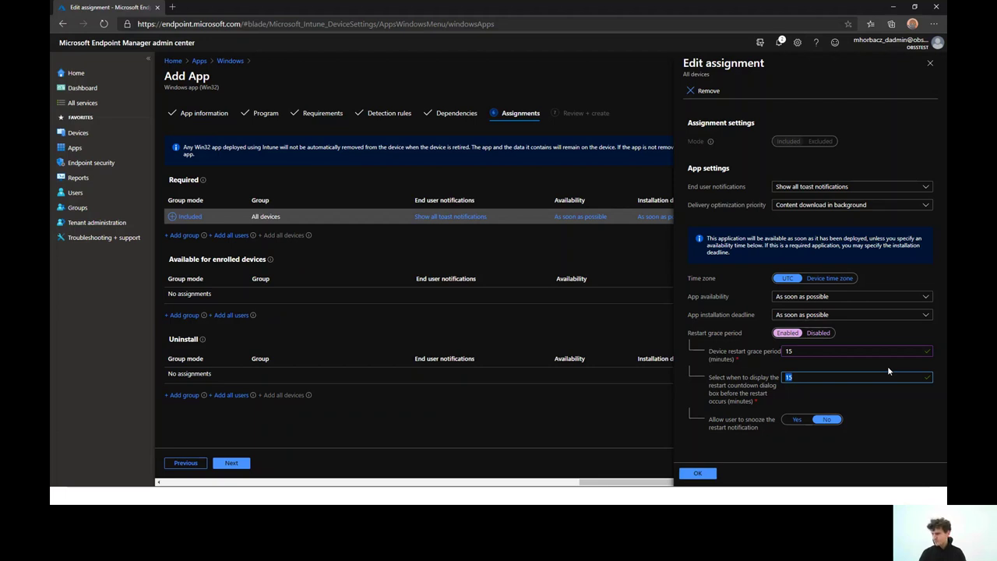
text(14)
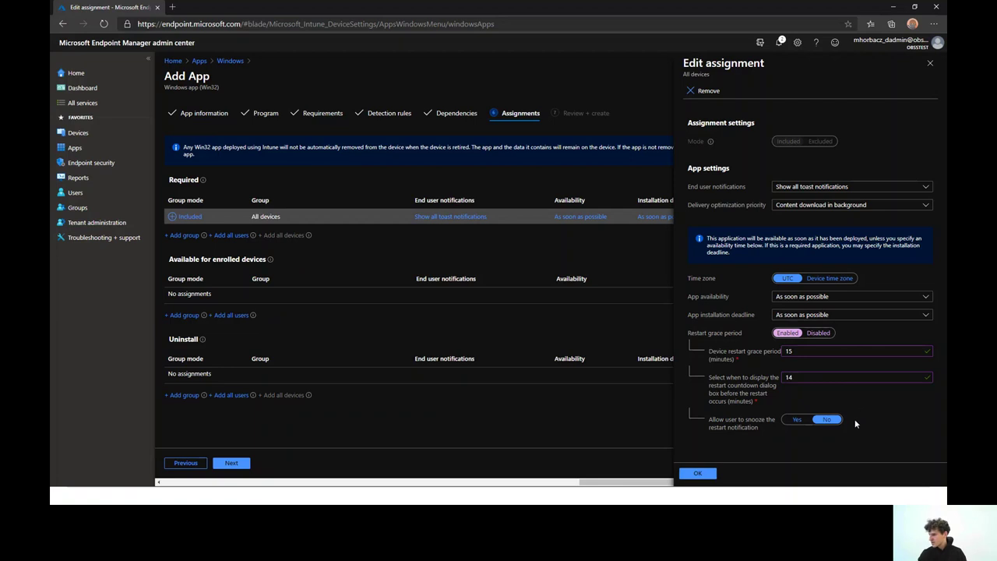
Allow snoozing with a 1-minute duration and save the assignment settings
click(797, 419)
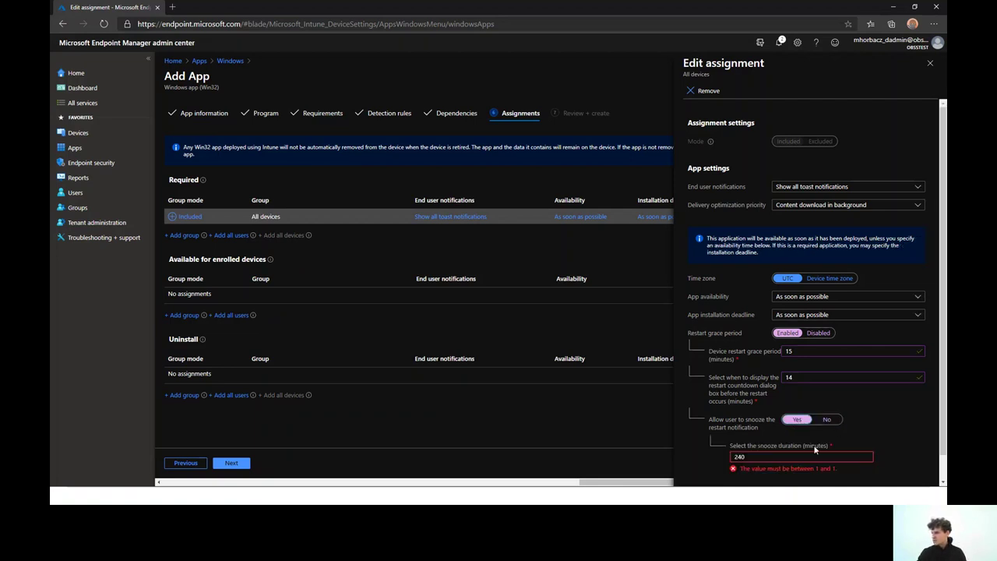
scroll(803, 428, down, 1)
double_click(785, 427)
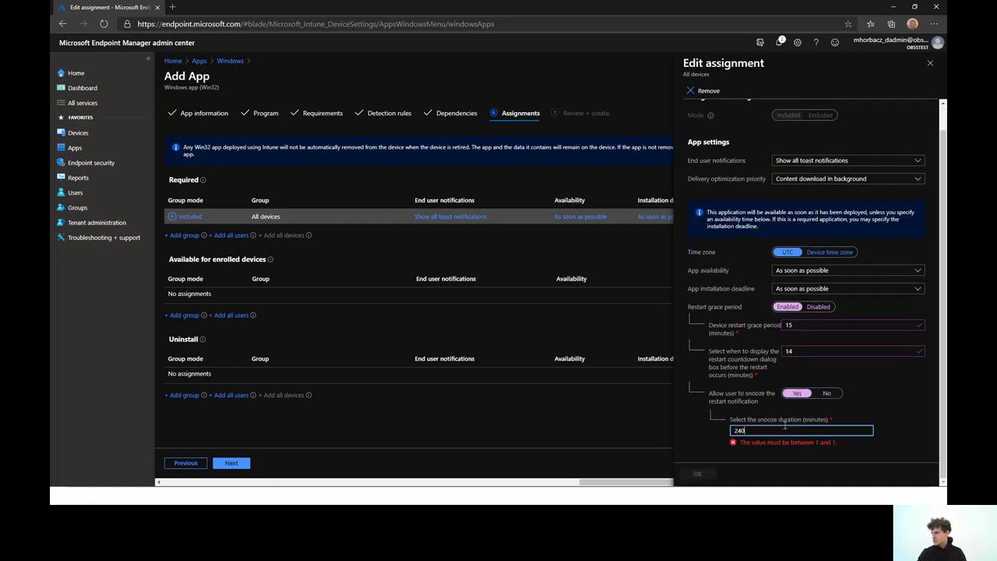
text(1)
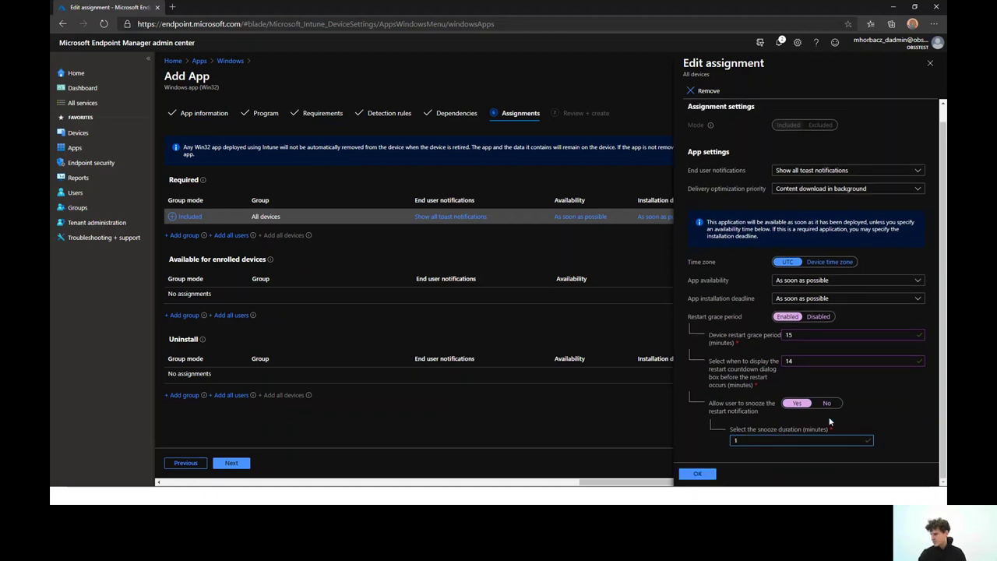
click(698, 472)
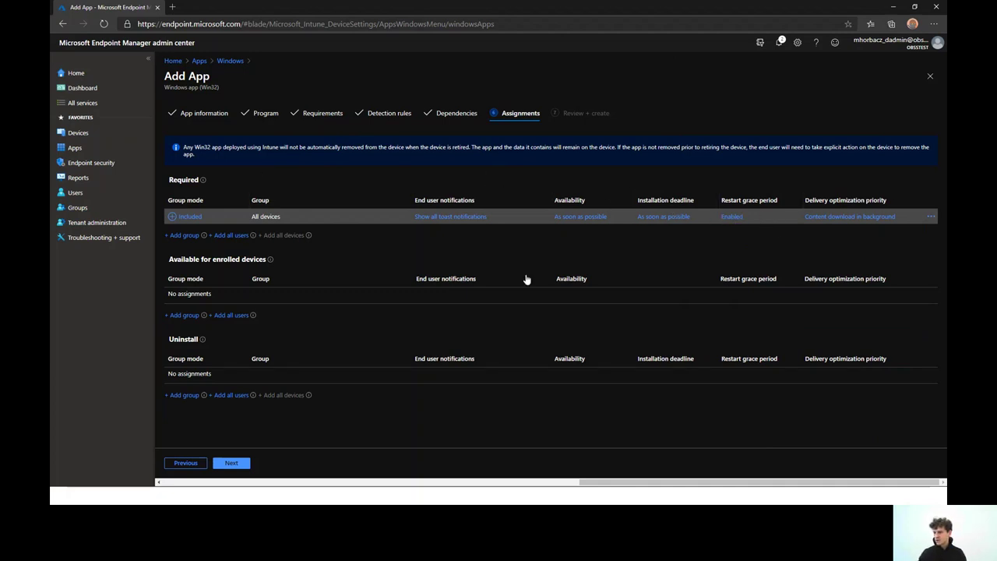
Review the Visual Studio Code summary with its All devices Required assignment and create the app
click(231, 463)
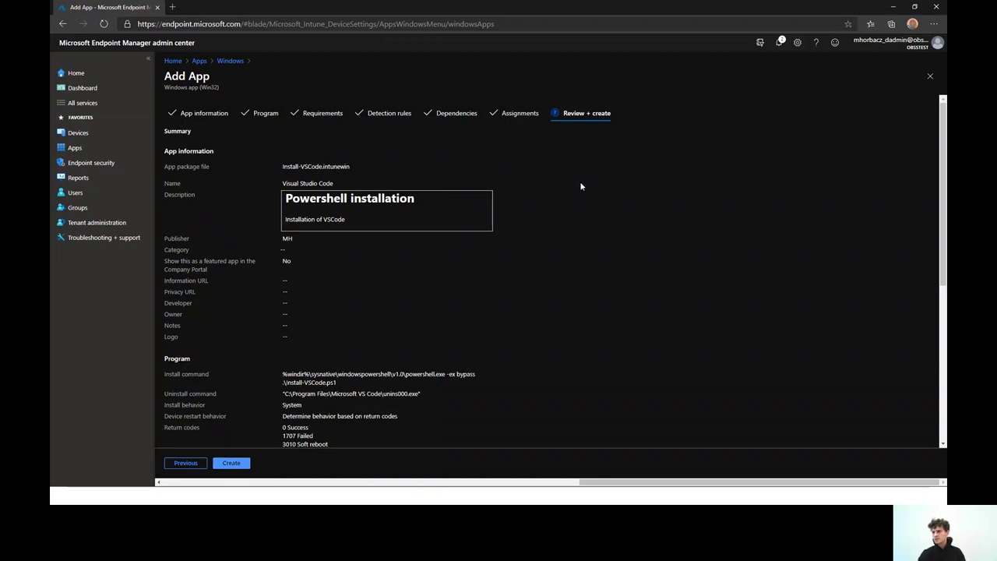
scroll(546, 217, down, 1)
scroll(546, 218, up, 1)
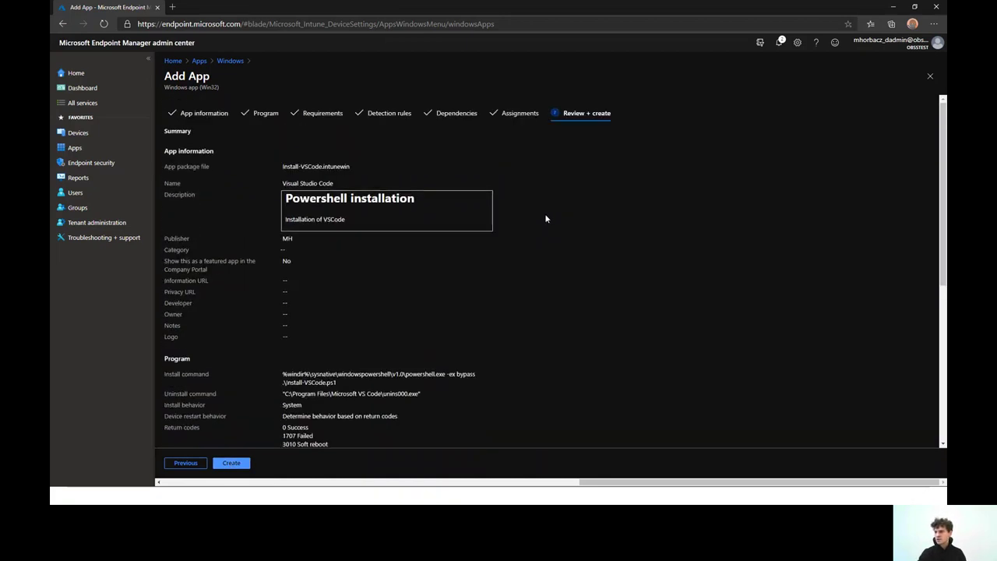
scroll(546, 219, down, 4)
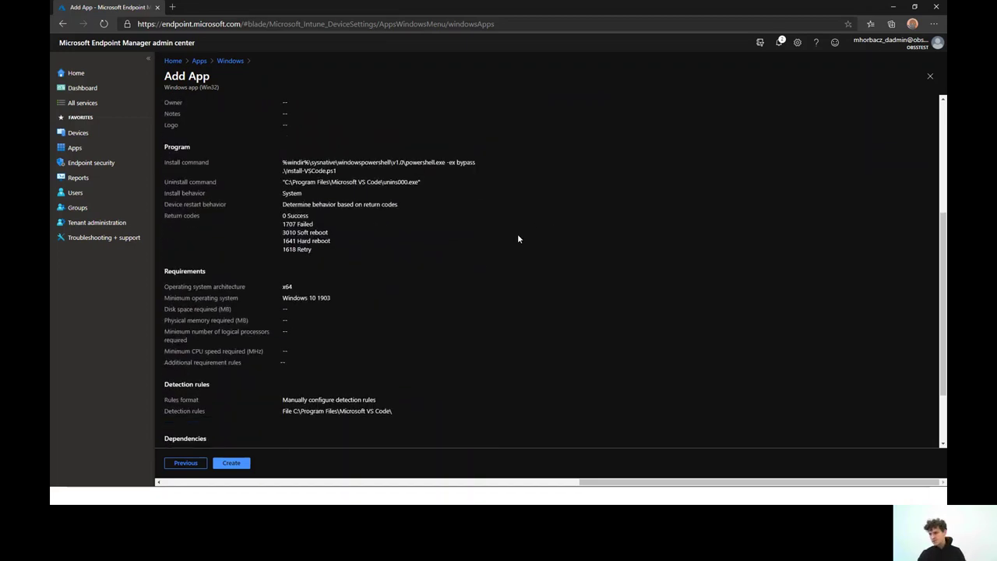
scroll(519, 241, down, 2)
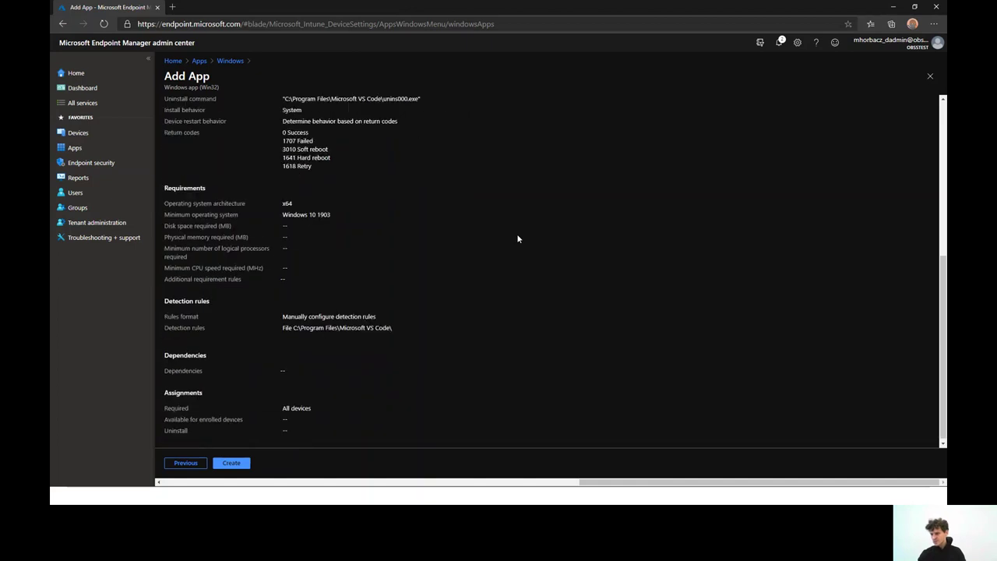
click(242, 465)
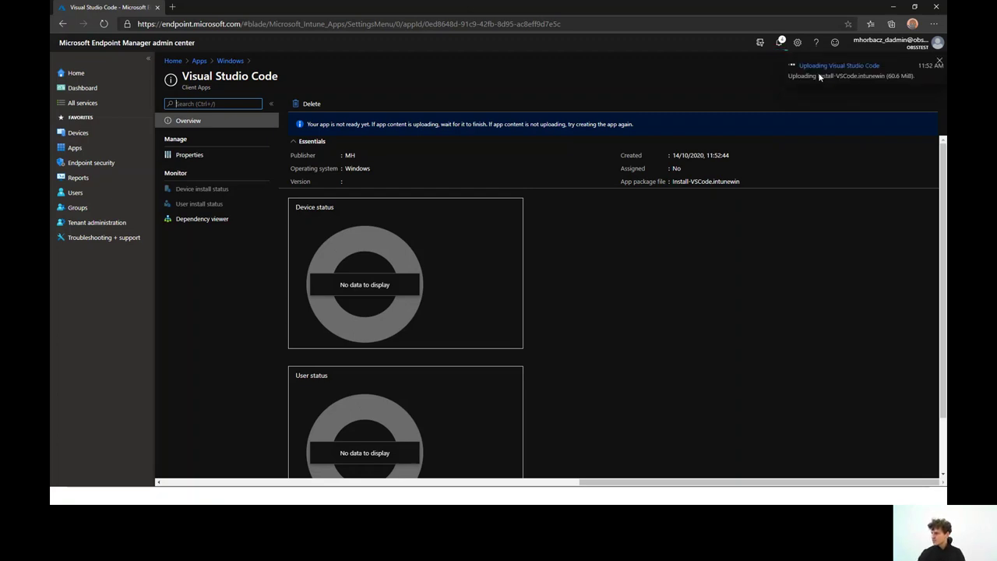
Confirm in notifications that the Visual Studio Code upload finished, then check its Properties and Overview
click(778, 42)
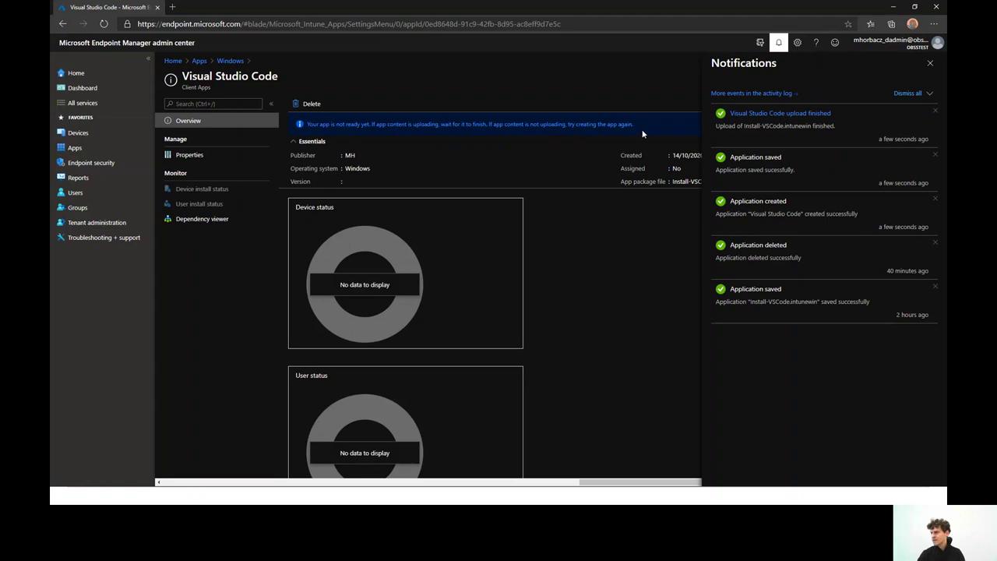
click(930, 63)
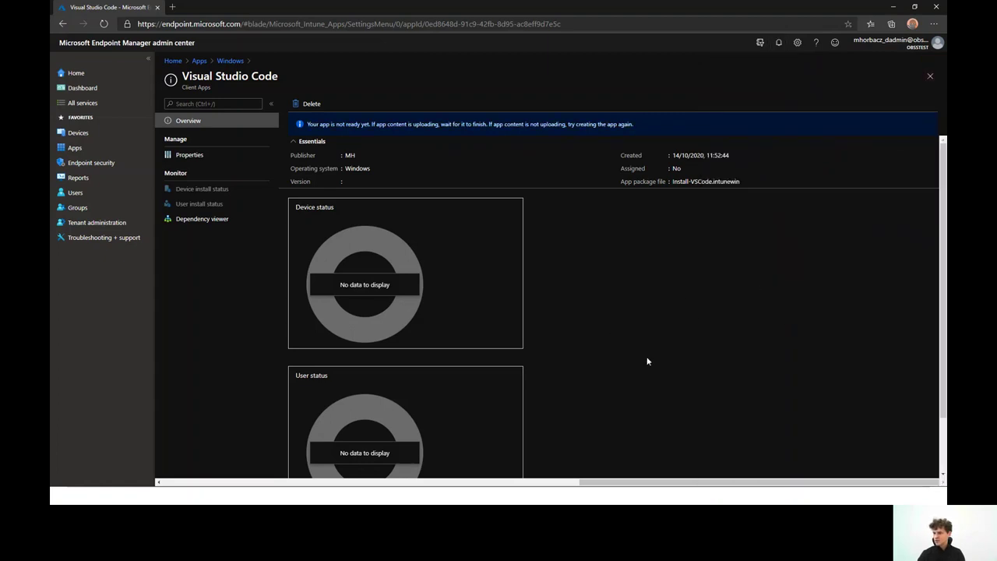
click(242, 156)
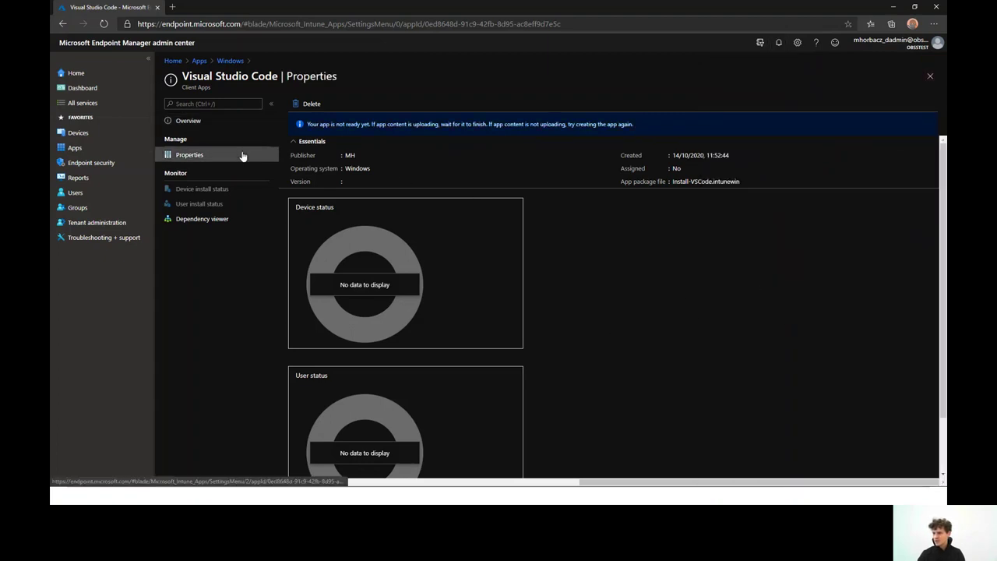
click(227, 124)
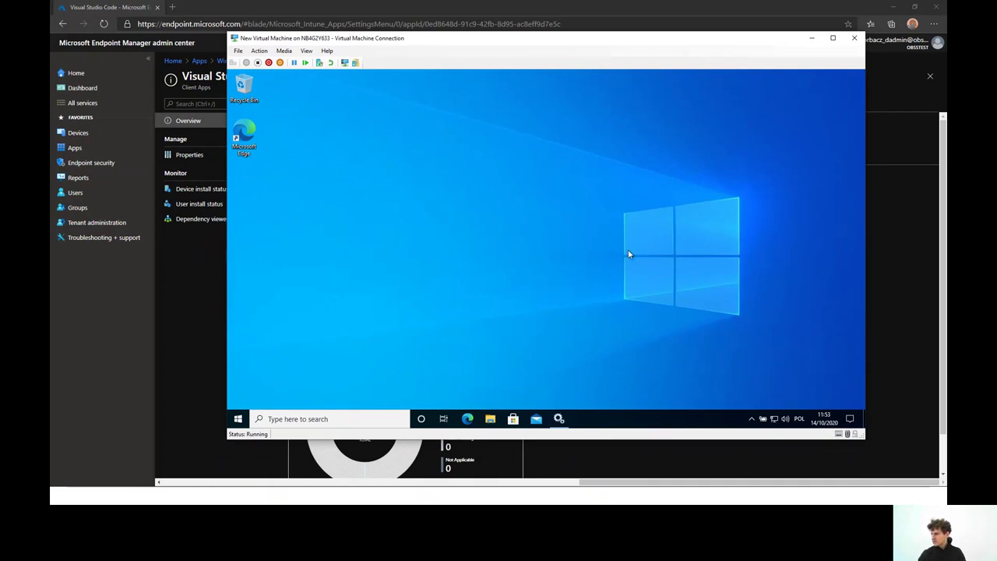
Start the Microsoft Intune Management Extension service in the VM's Services console, then minimize Services
click(558, 419)
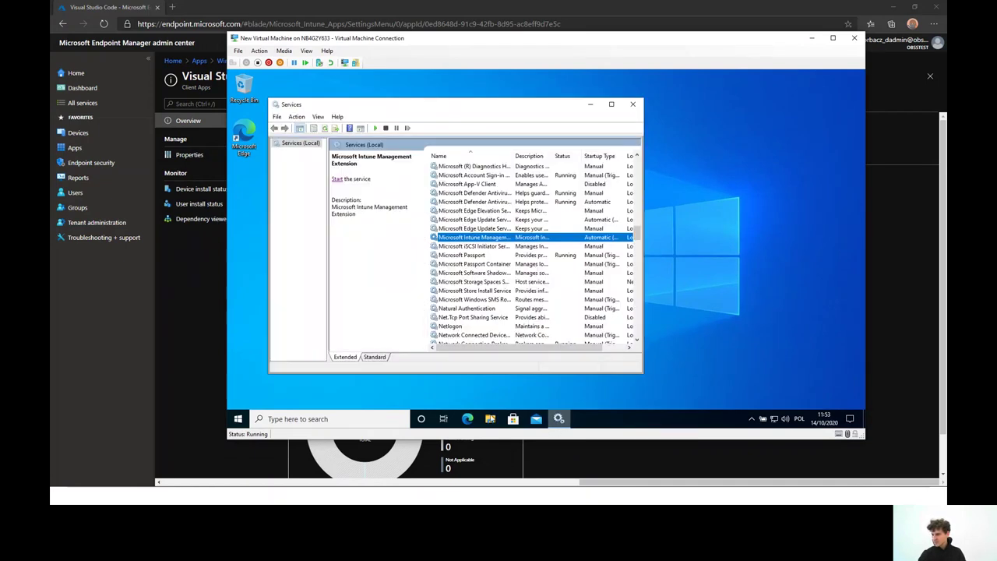
click(238, 419)
scroll(318, 178, down, 15)
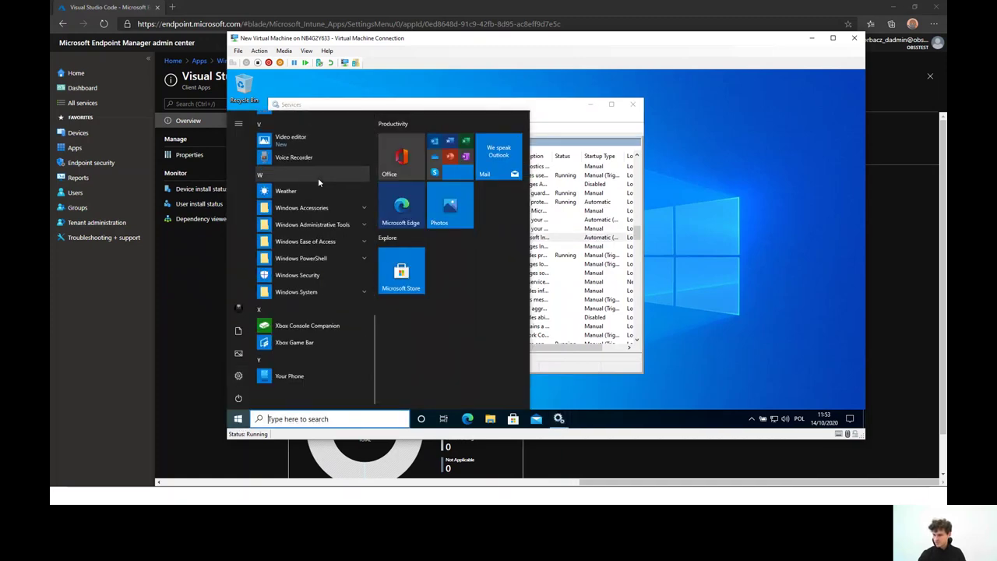
scroll(335, 319, up, 10)
click(477, 281)
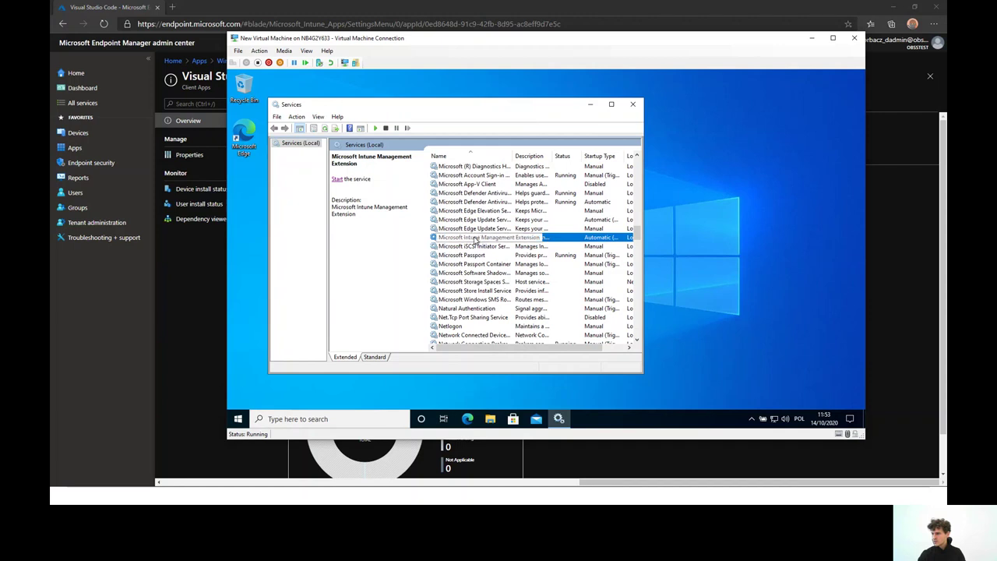
right_click(477, 238)
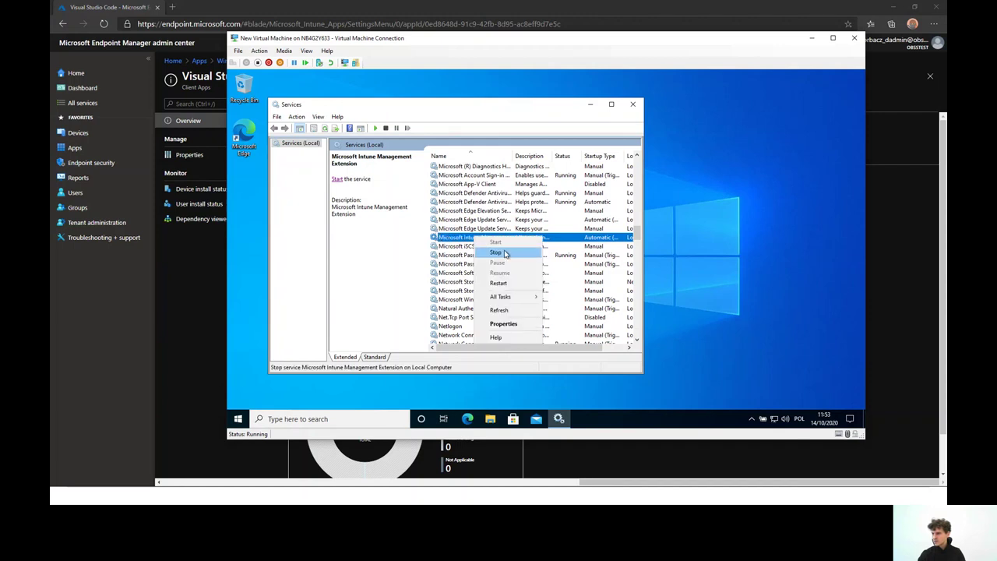
click(338, 180)
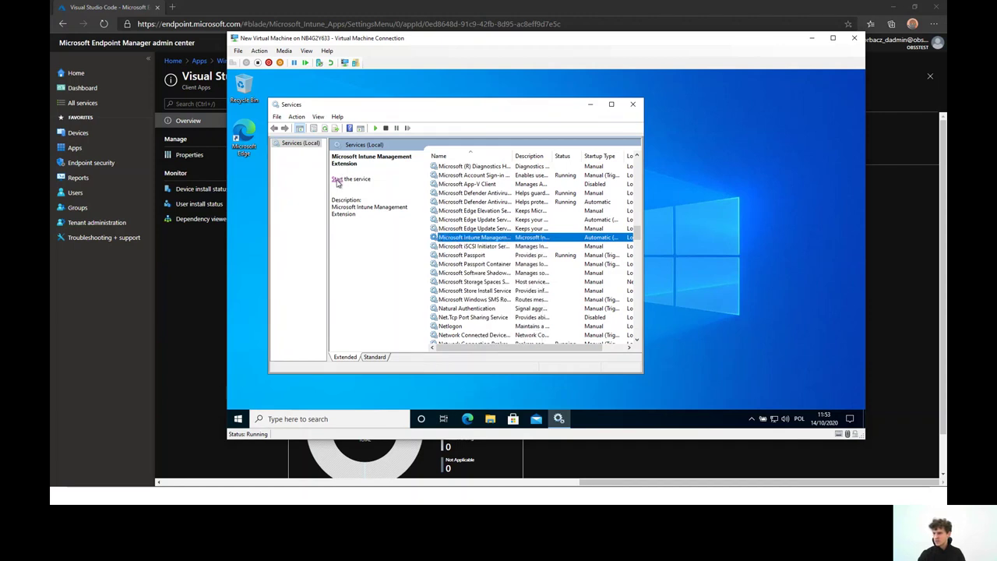
click(589, 103)
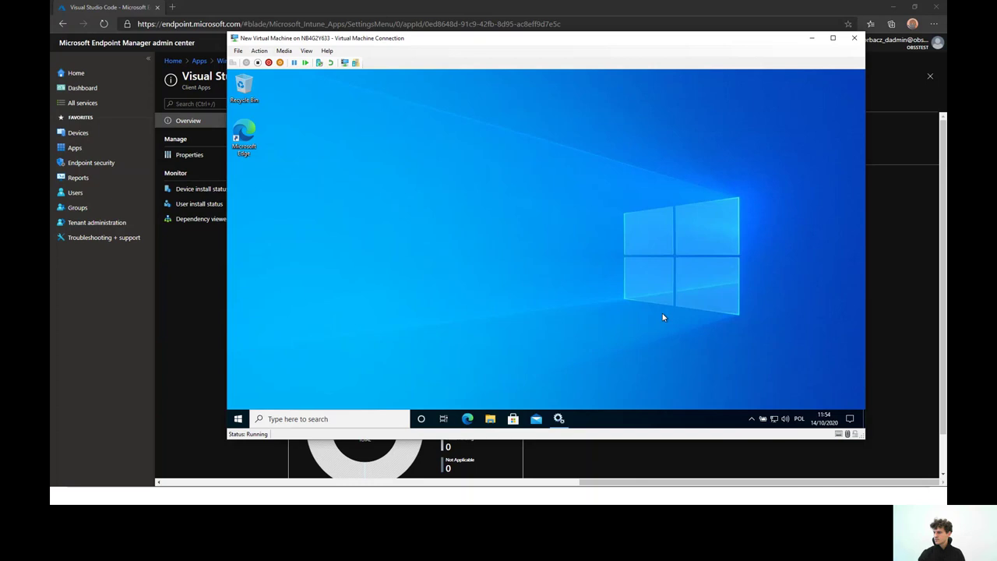
Browse the VM to C:\ProgramData\Microsoft\IntuneManagementExtension\Logs in File Explorer
click(490, 418)
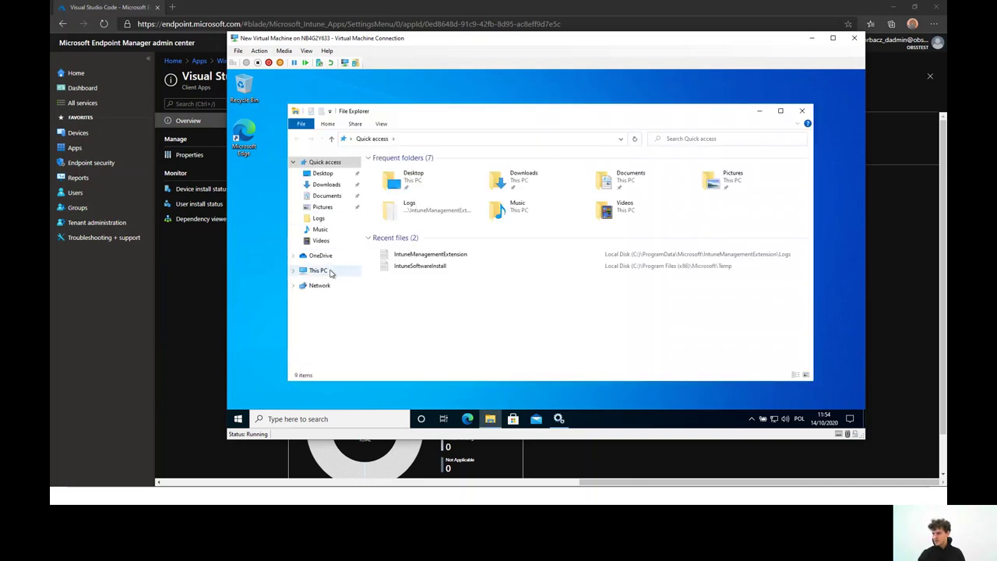
click(321, 269)
double_click(416, 273)
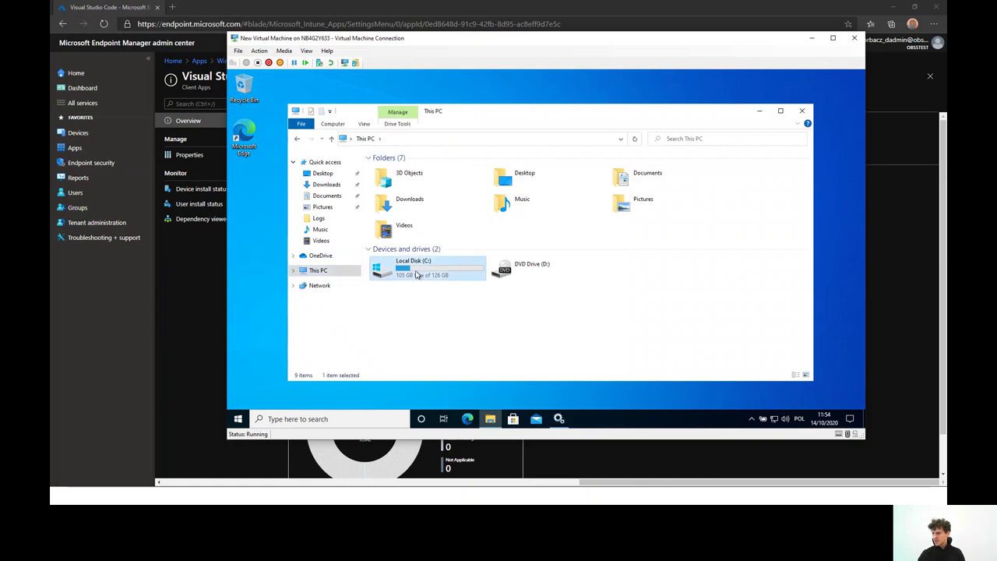
click(518, 139)
text(C:\)
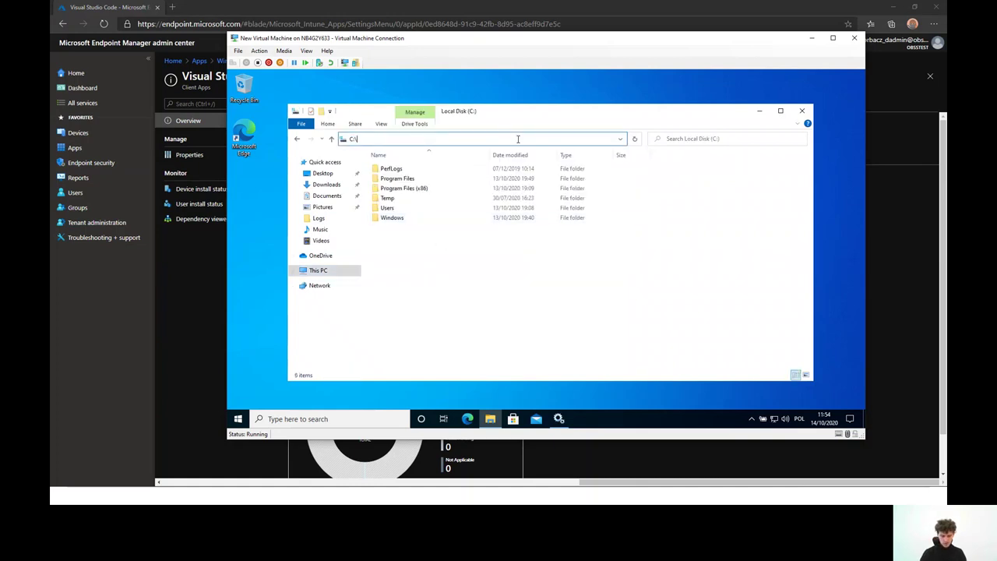
text(programdata)
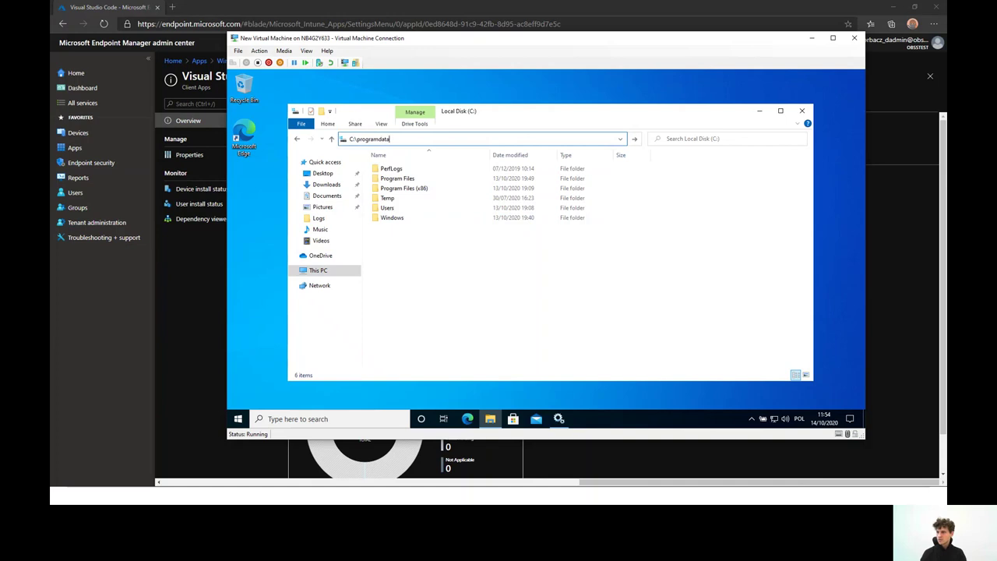
key(Return)
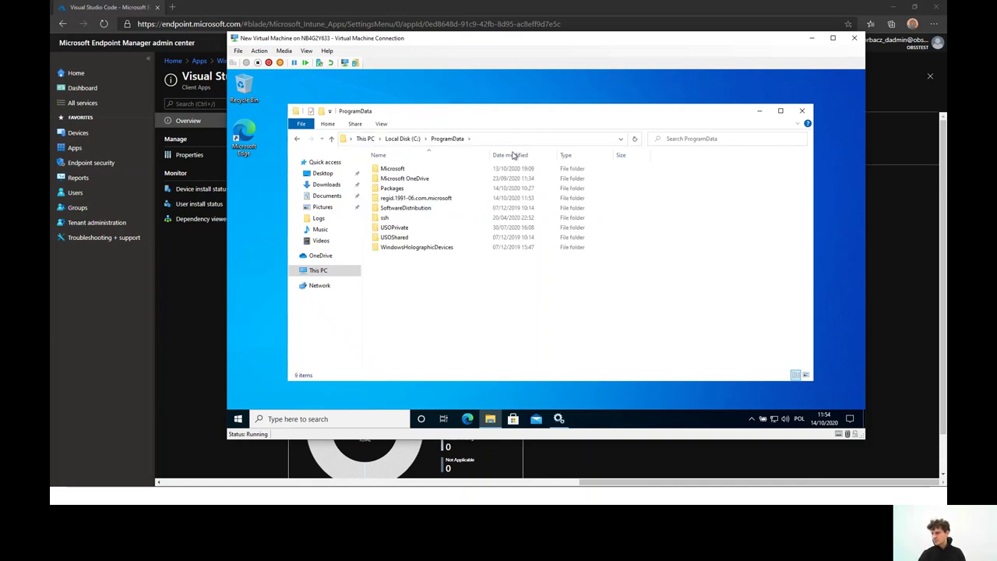
double_click(479, 169)
scroll(477, 218, down, 4)
click(471, 258)
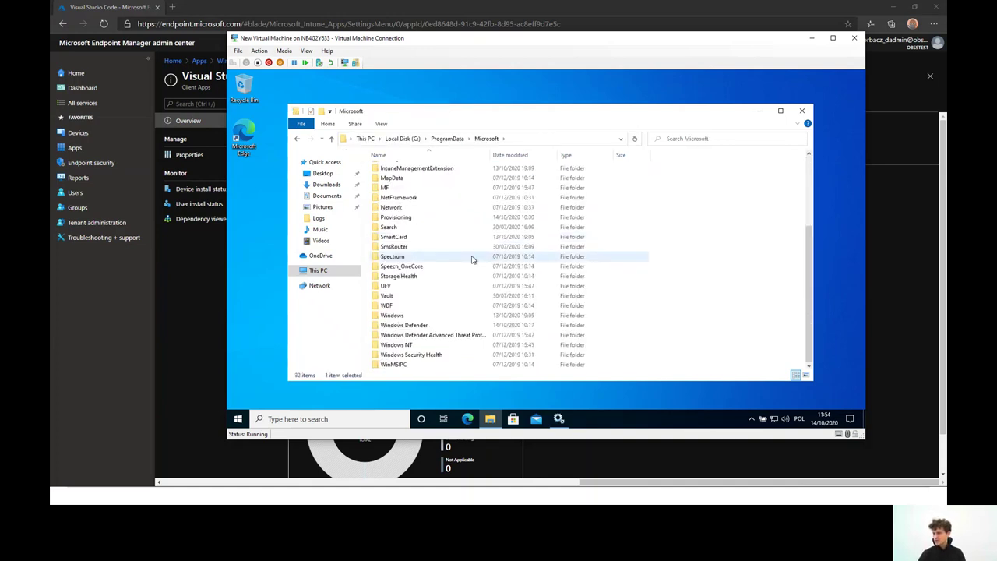
scroll(467, 249, up, 1)
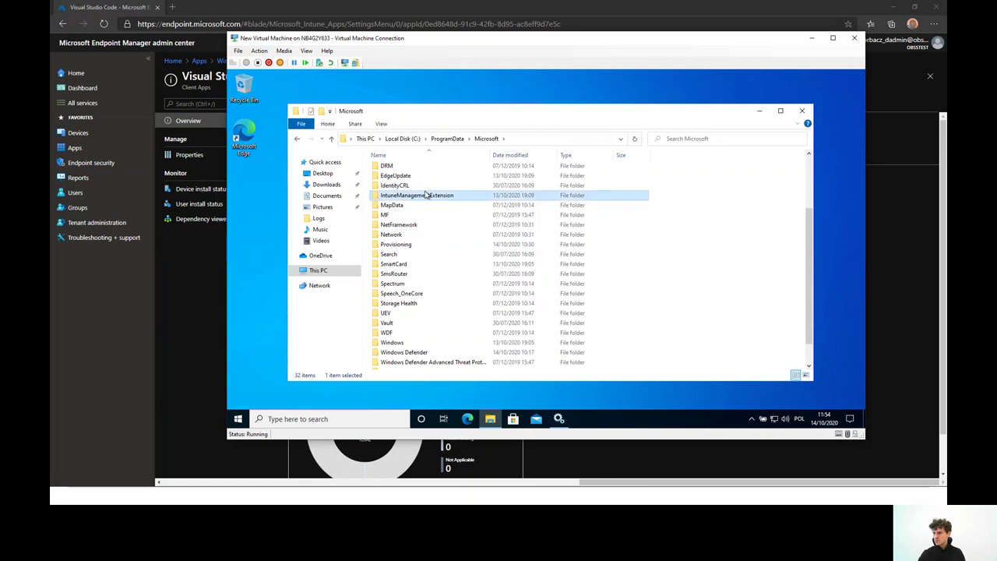
double_click(439, 196)
double_click(424, 173)
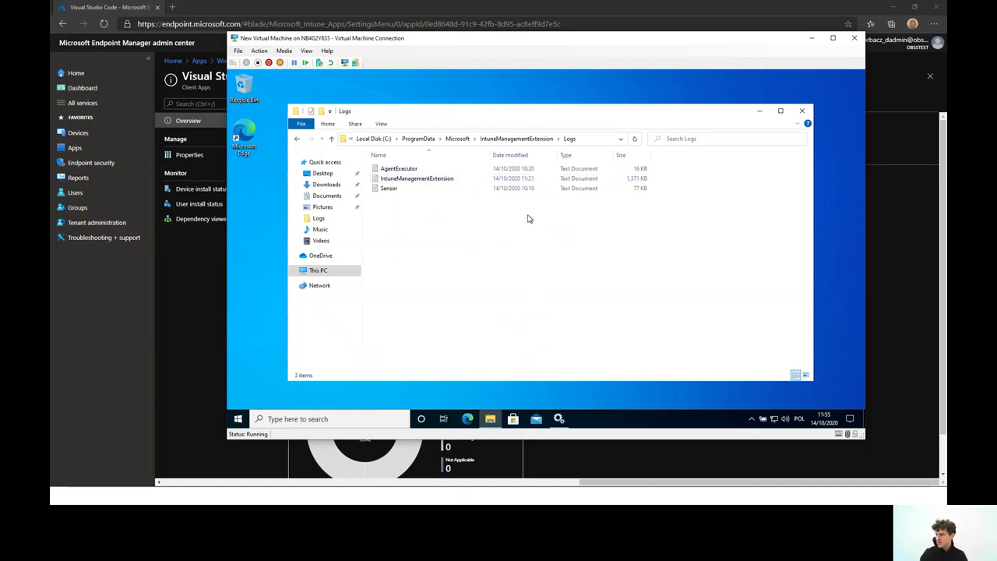
Refresh the Logs folder and read the IntuneManagementExtension log in Notepad
right_click(481, 220)
click(504, 259)
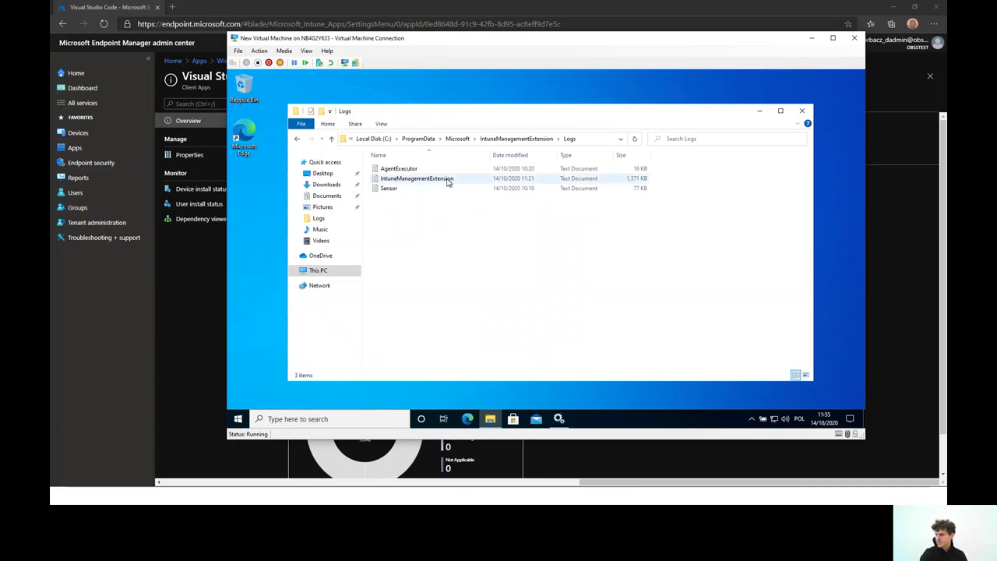
double_click(447, 178)
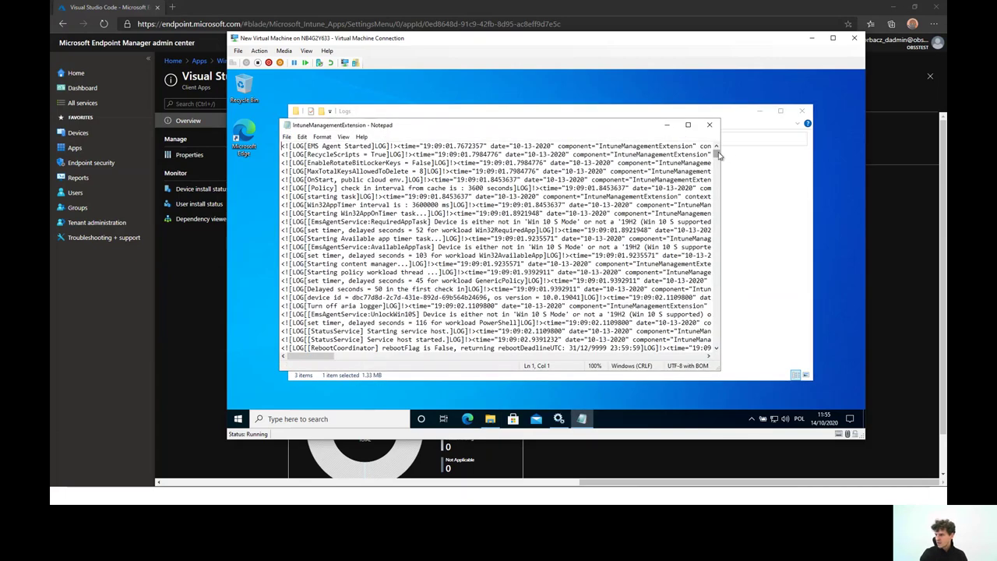
drag(717, 151, 705, 355)
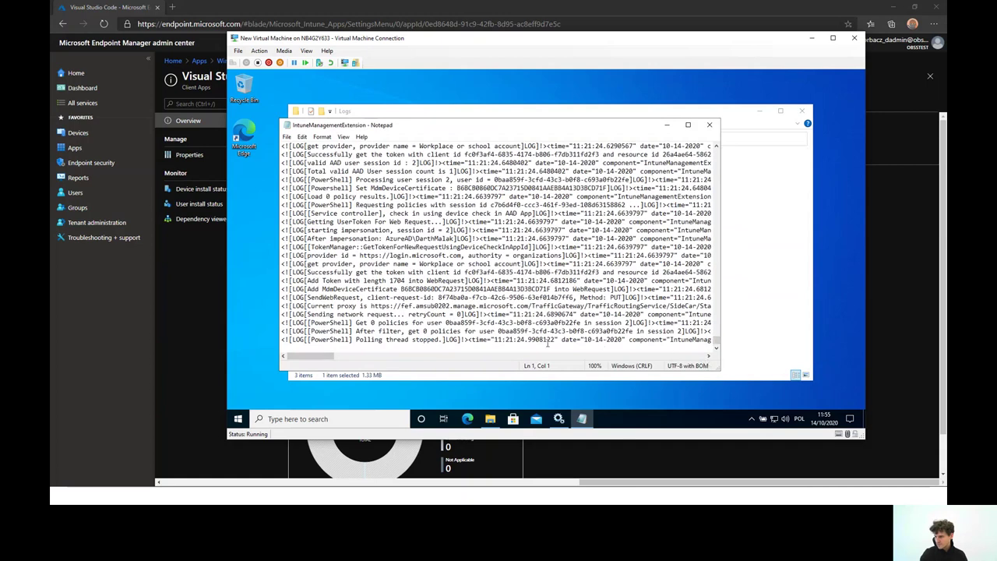
click(709, 124)
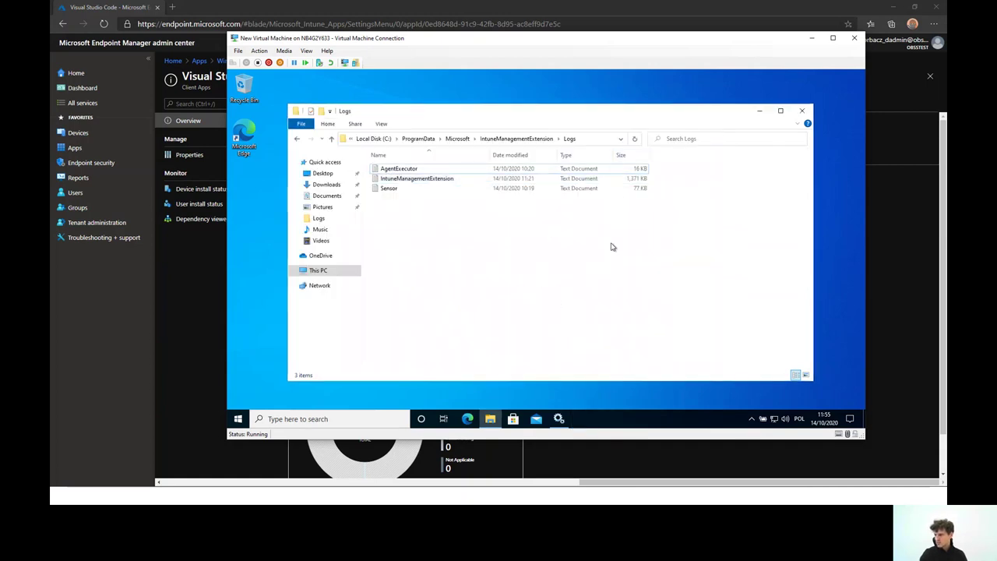
Restart the Intune Management Extension service and recheck the IntuneManagementExtension log maximized
click(559, 418)
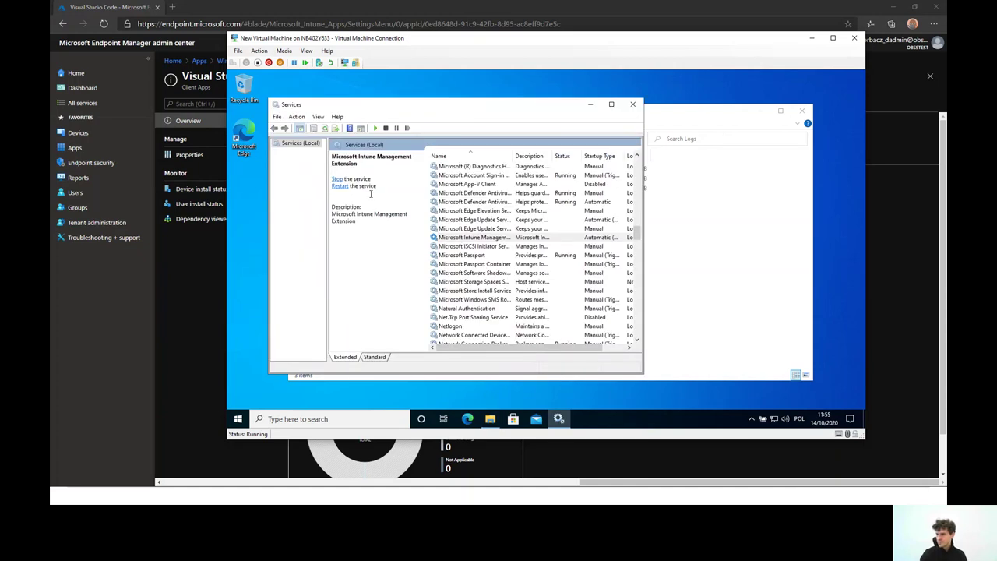
click(341, 186)
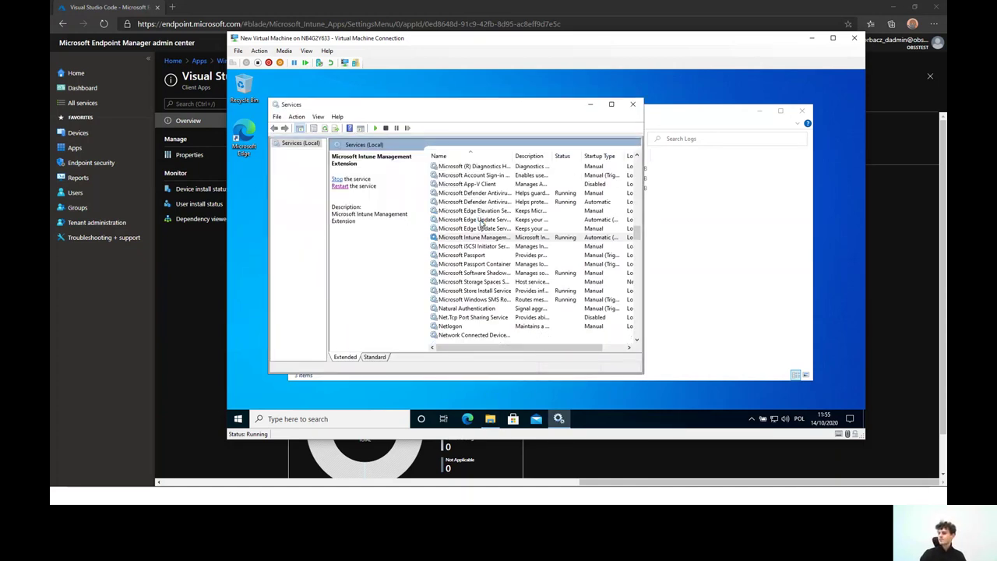
click(756, 247)
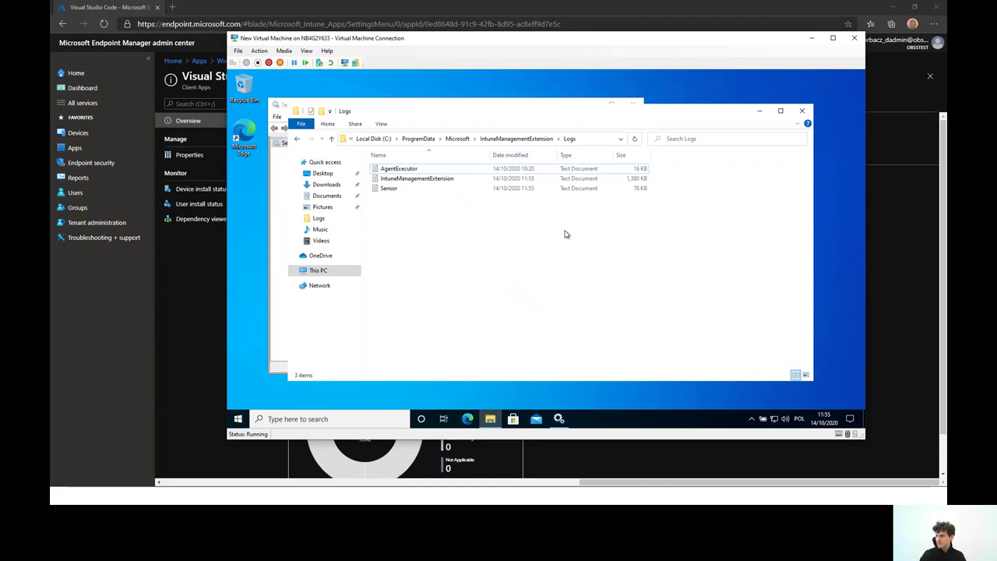
double_click(494, 178)
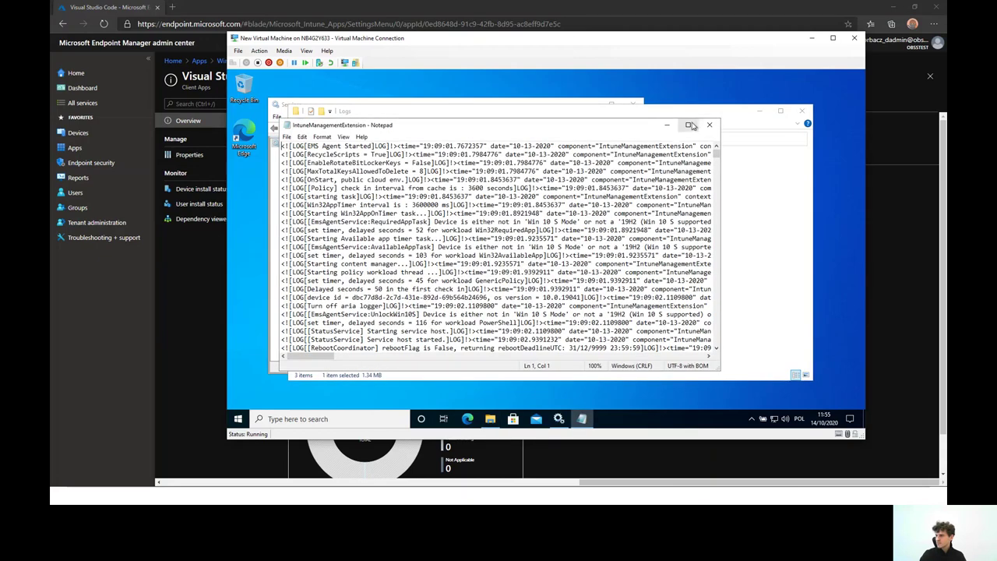
click(691, 125)
drag(862, 99, 837, 394)
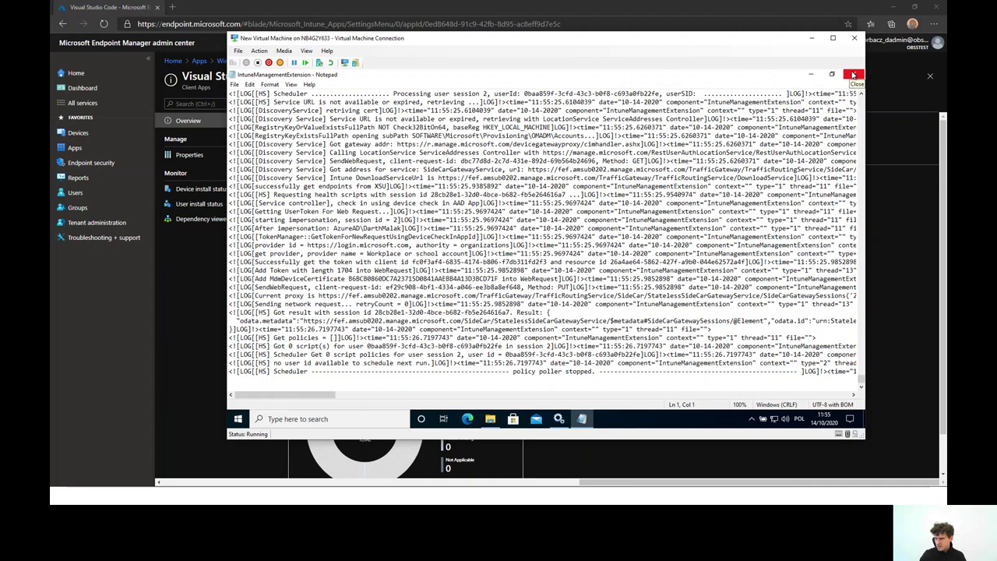
click(853, 75)
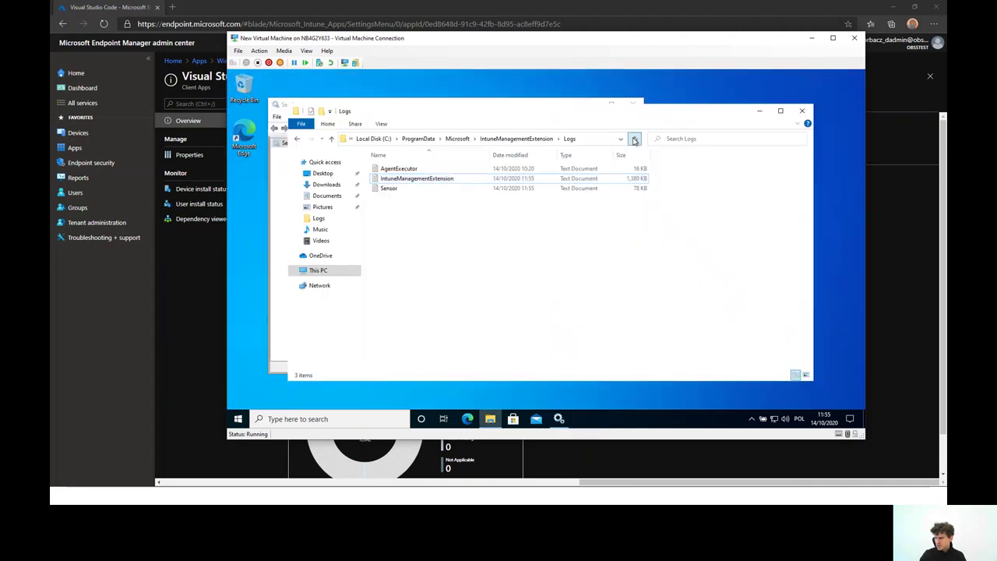
Check the IntuneManagementExtension log once more and refresh the Logs folder to update file sizes
double_click(403, 178)
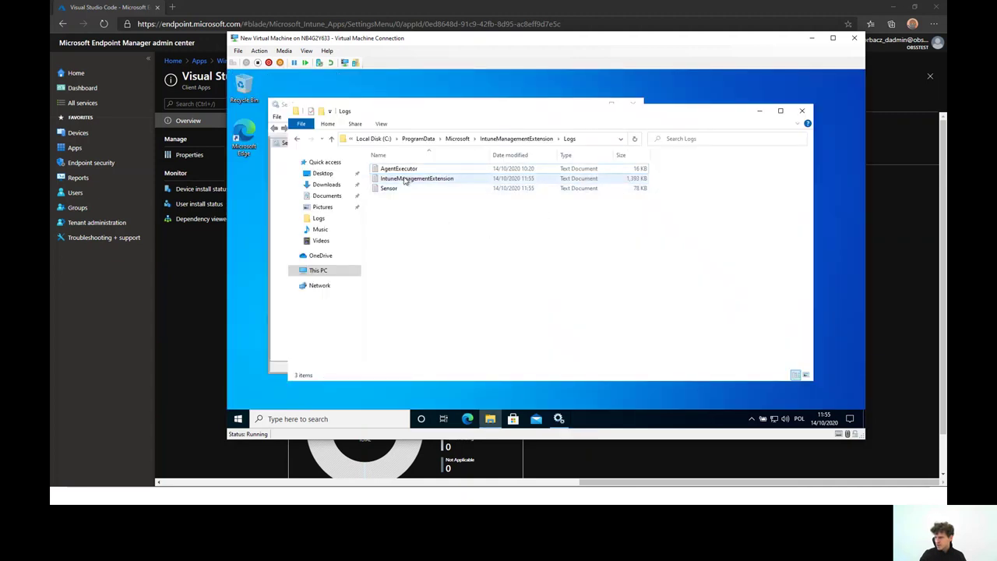
drag(716, 153, 707, 352)
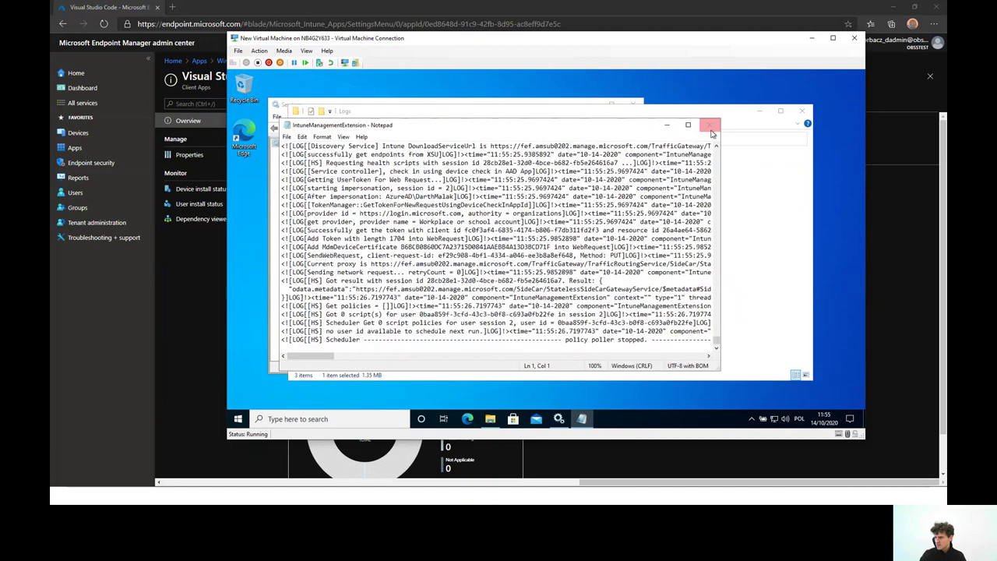
click(709, 125)
click(634, 139)
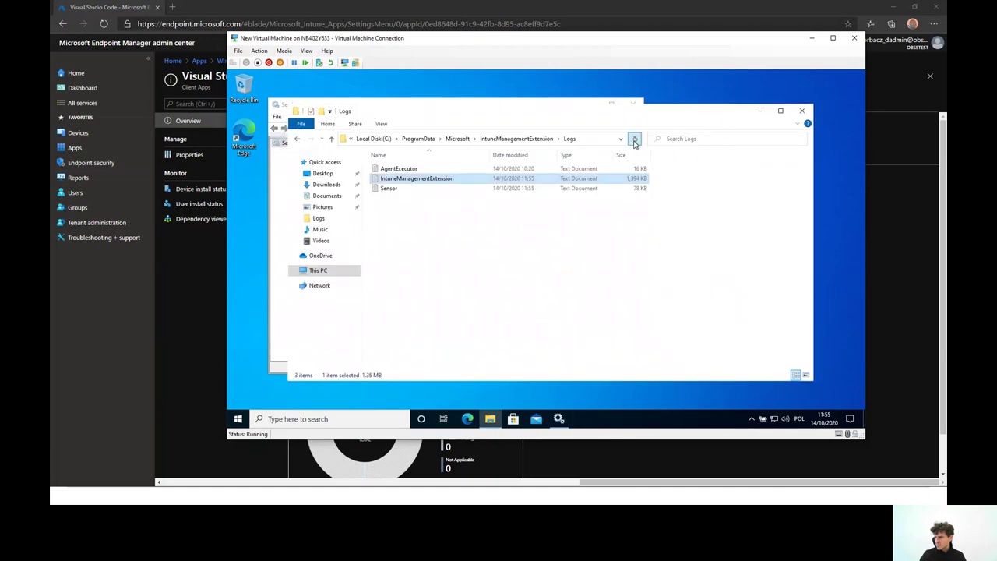
click(621, 253)
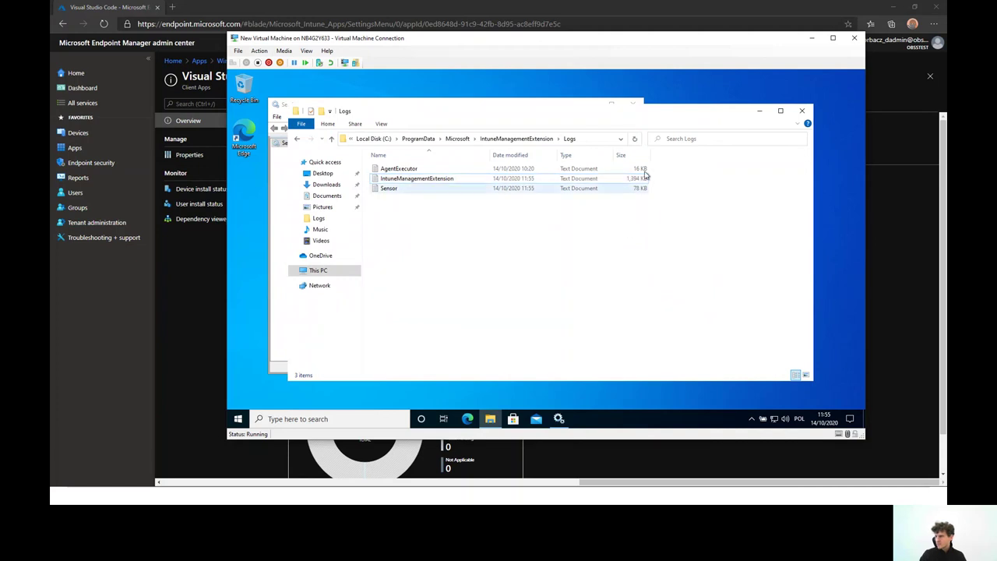
click(634, 138)
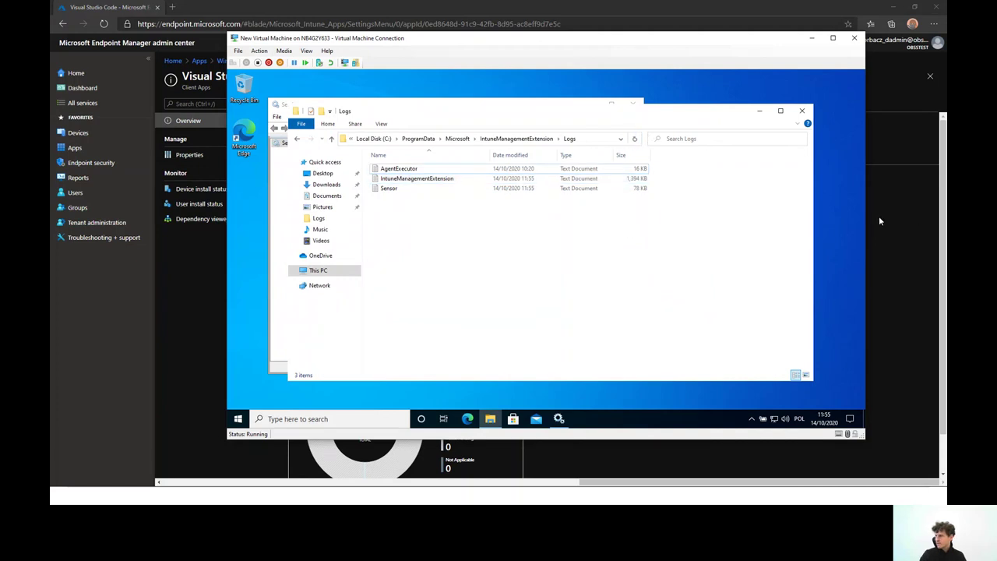
click(879, 218)
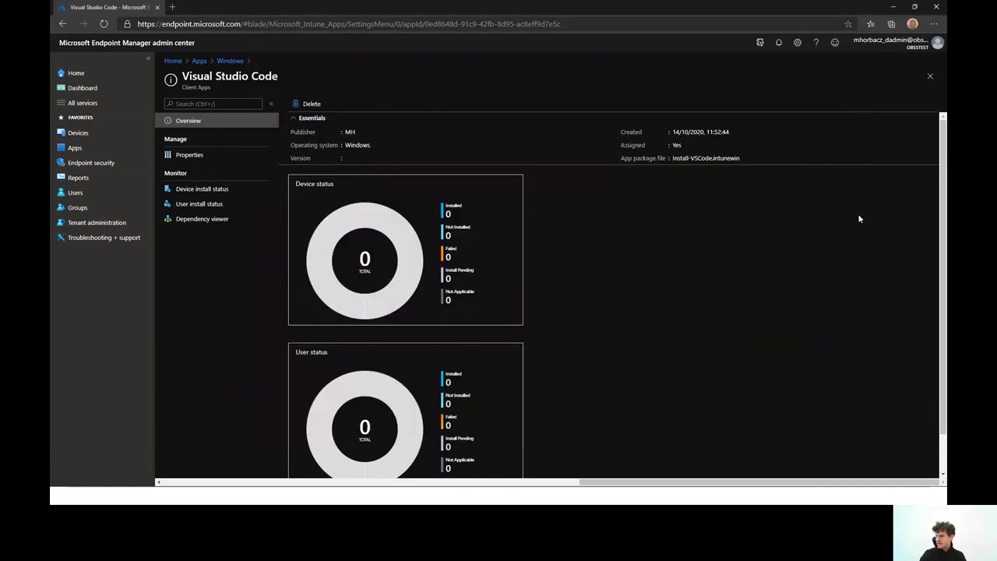
Review the Visual Studio Code app's Properties, including program settings and restart behavior
click(199, 155)
click(198, 123)
click(208, 162)
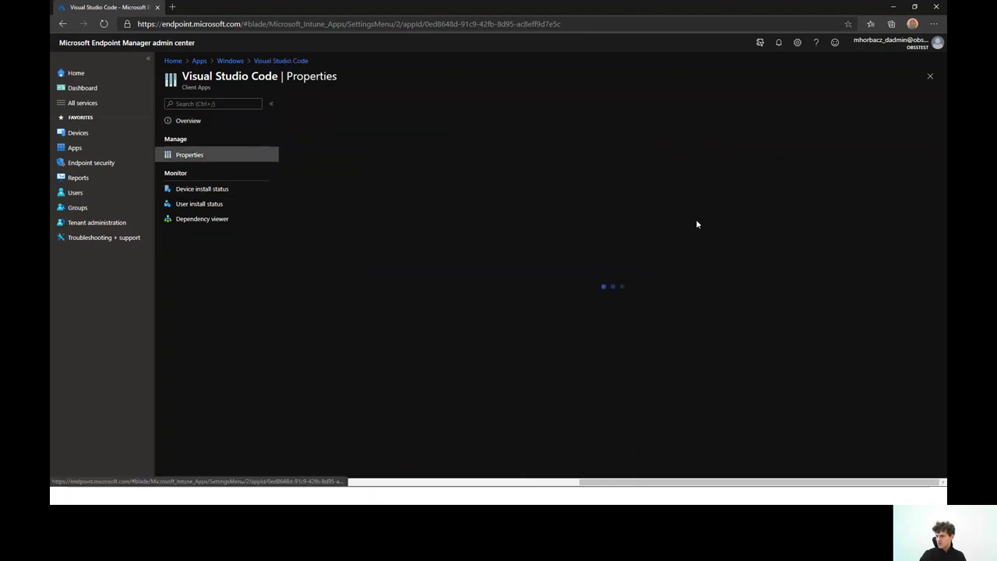
scroll(543, 262, down, 3)
scroll(595, 290, up, 3)
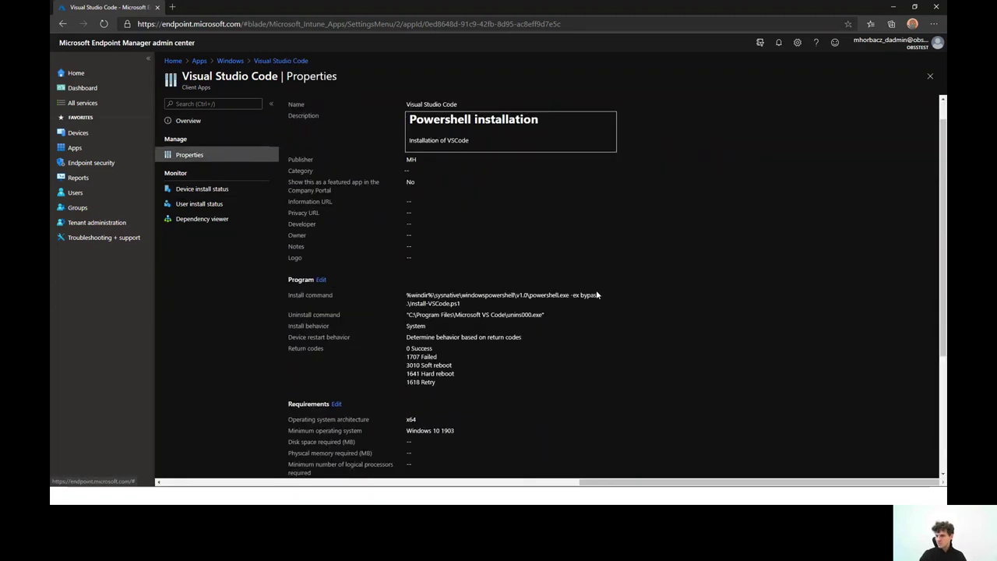
key(alt+Tab)
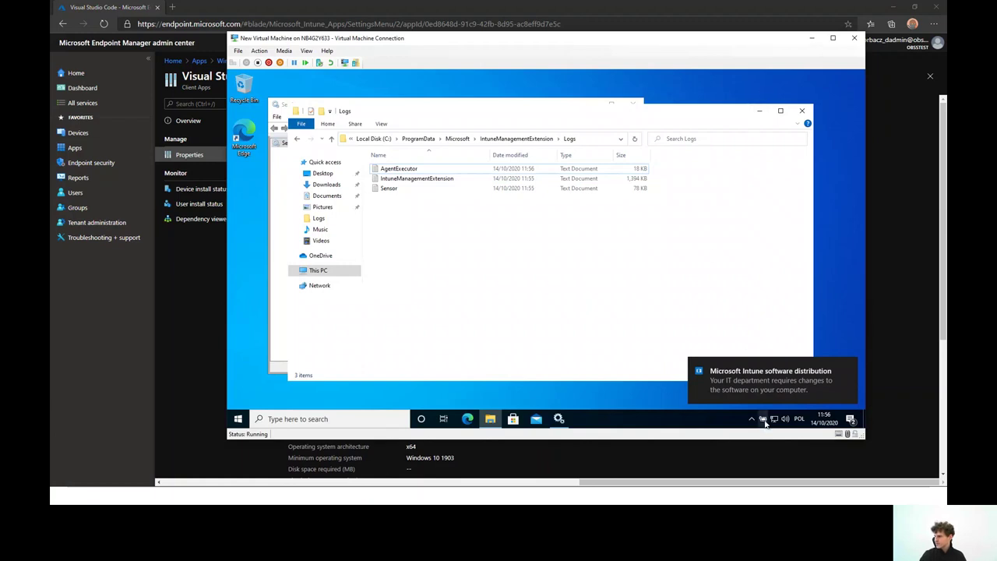
Minimize the Logs folder and Services windows, dismiss the Intune toast, and reopen the Logs folder
click(760, 111)
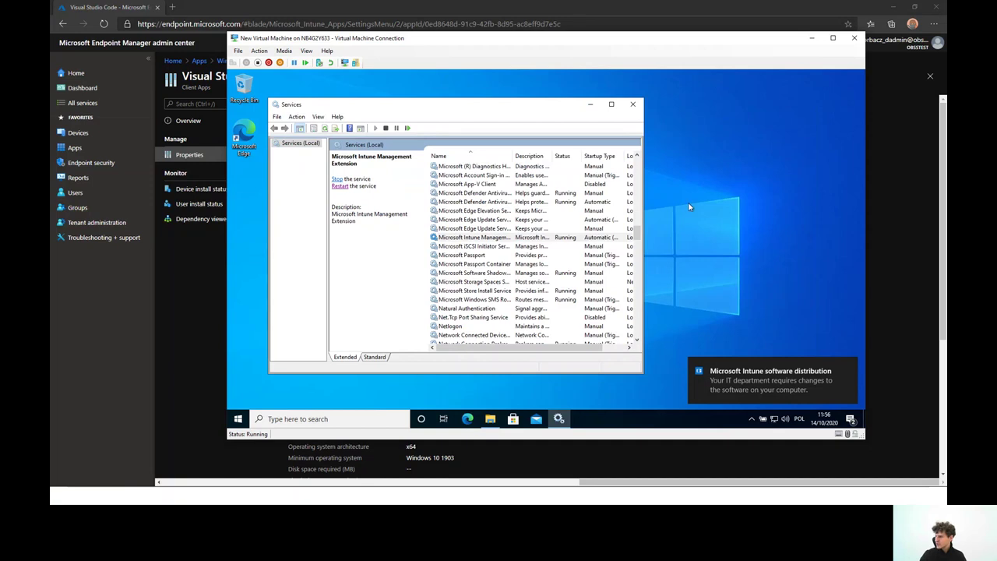
click(591, 105)
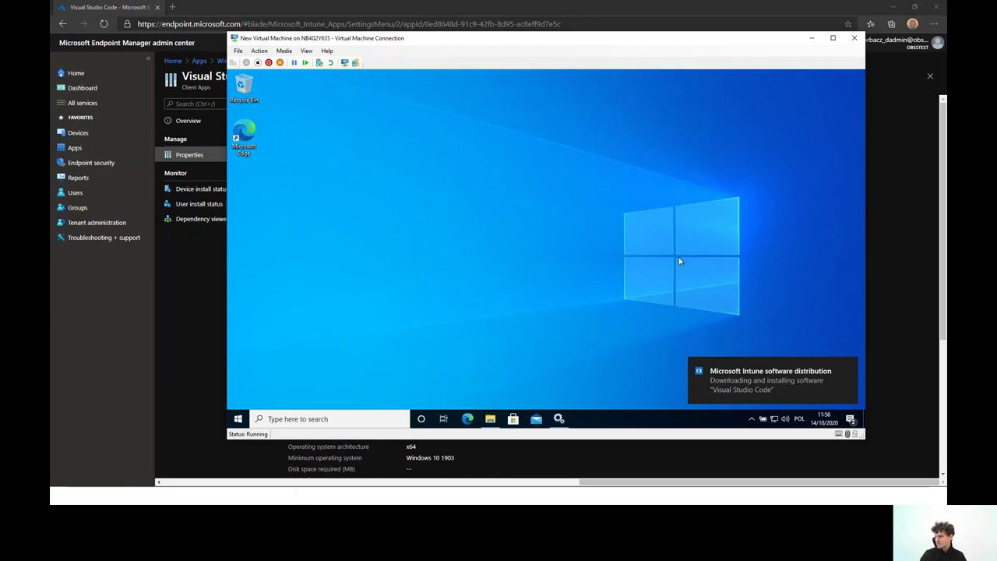
click(849, 367)
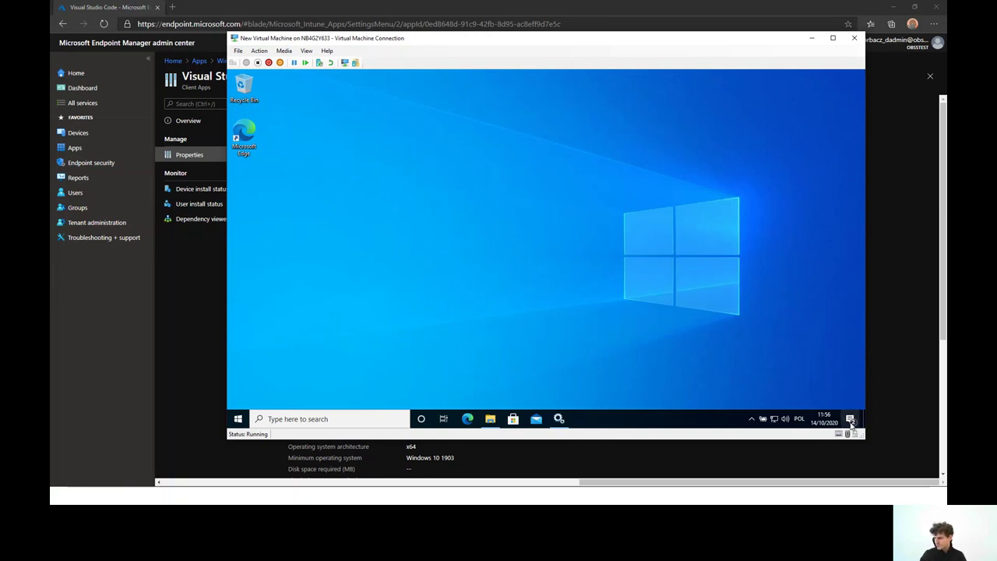
click(490, 419)
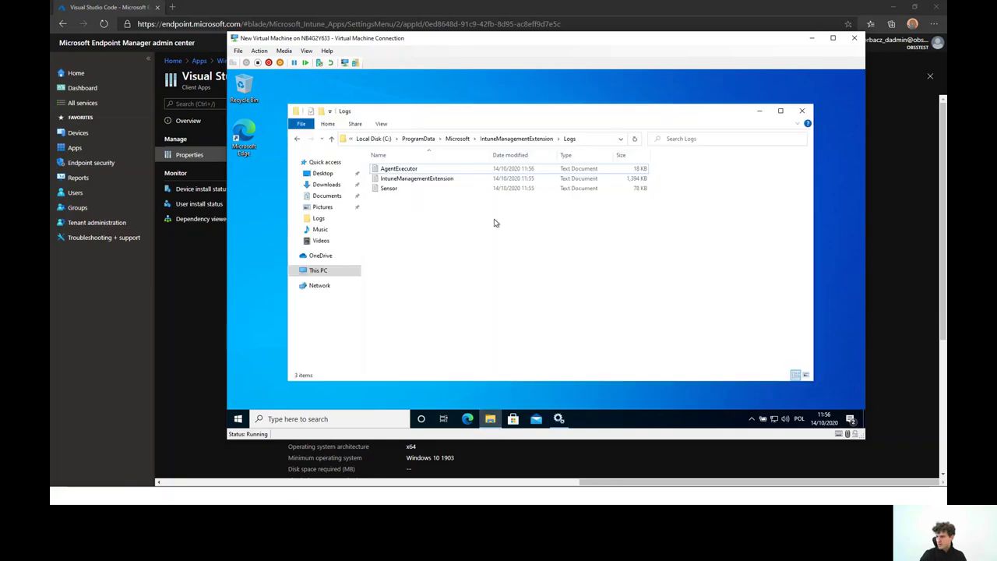
View the IntuneManagementExtension log maximized, then close it and the Logs folder
double_click(448, 178)
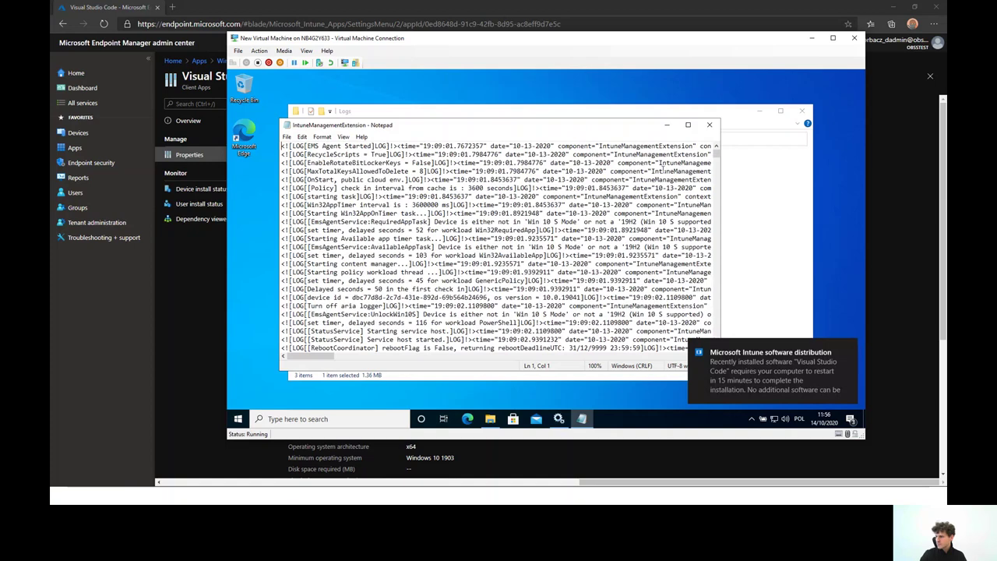
click(688, 125)
click(854, 75)
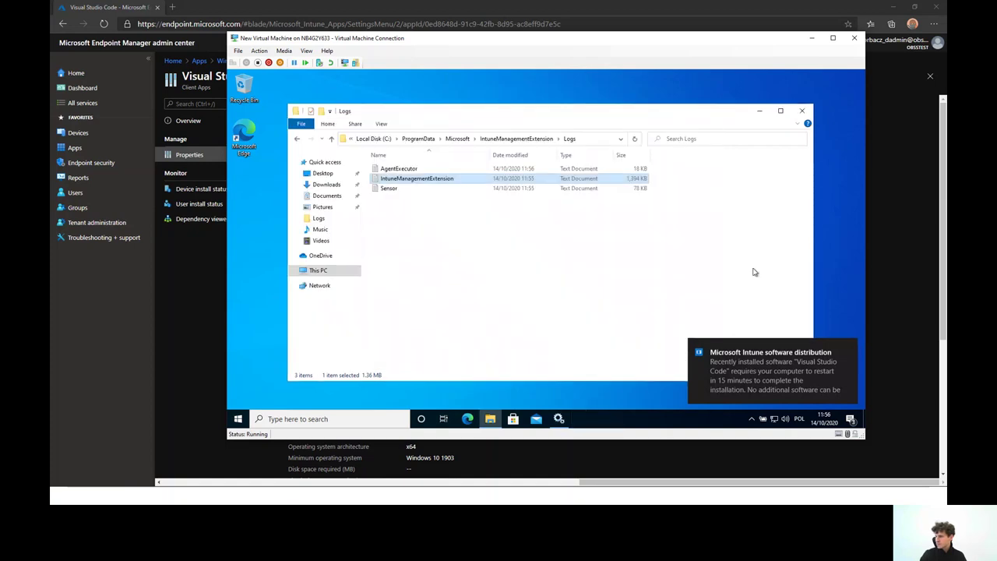
click(802, 110)
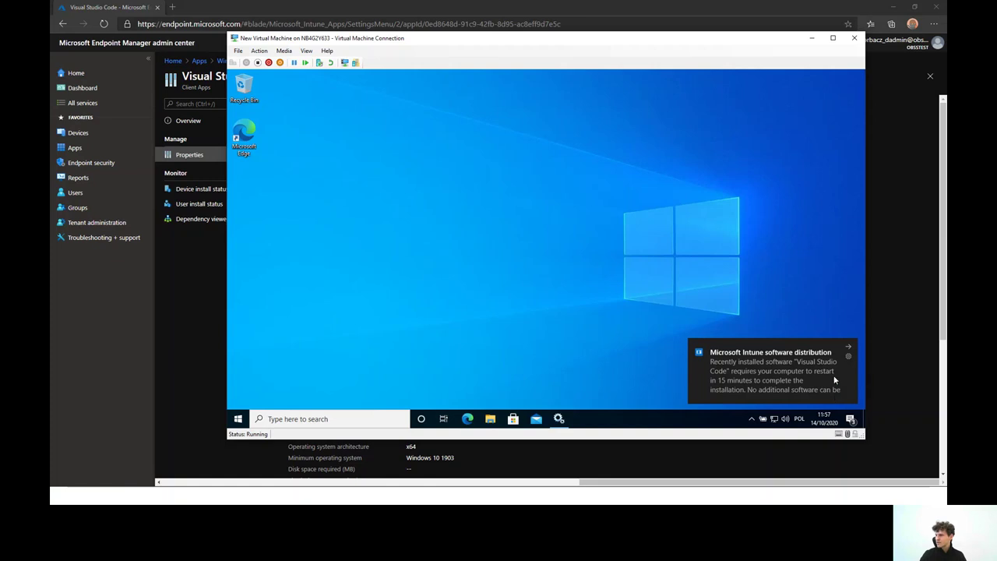
Dismiss the two older Intune notifications in Action Center, leaving only the Visual Studio Code restart notice
click(850, 418)
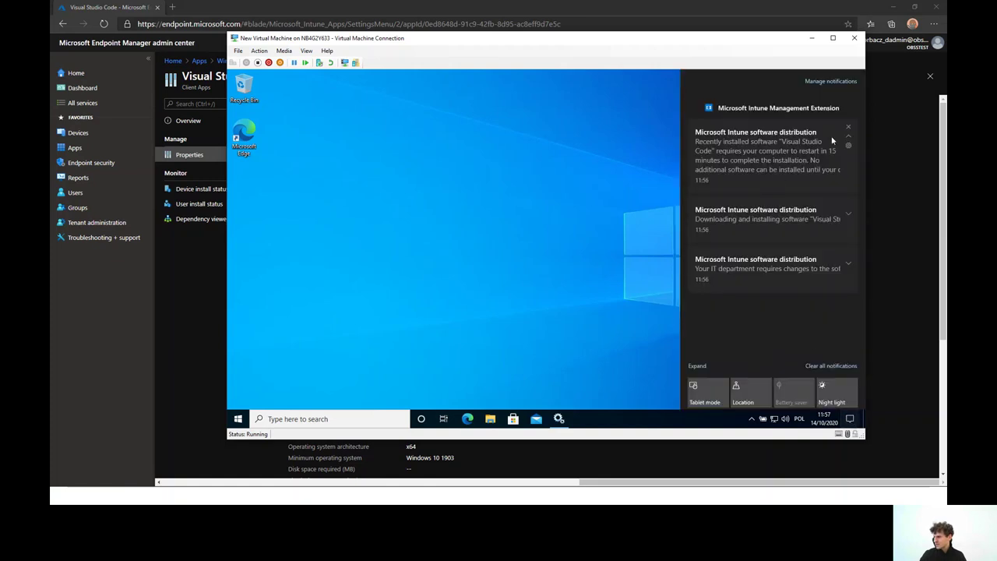
click(847, 205)
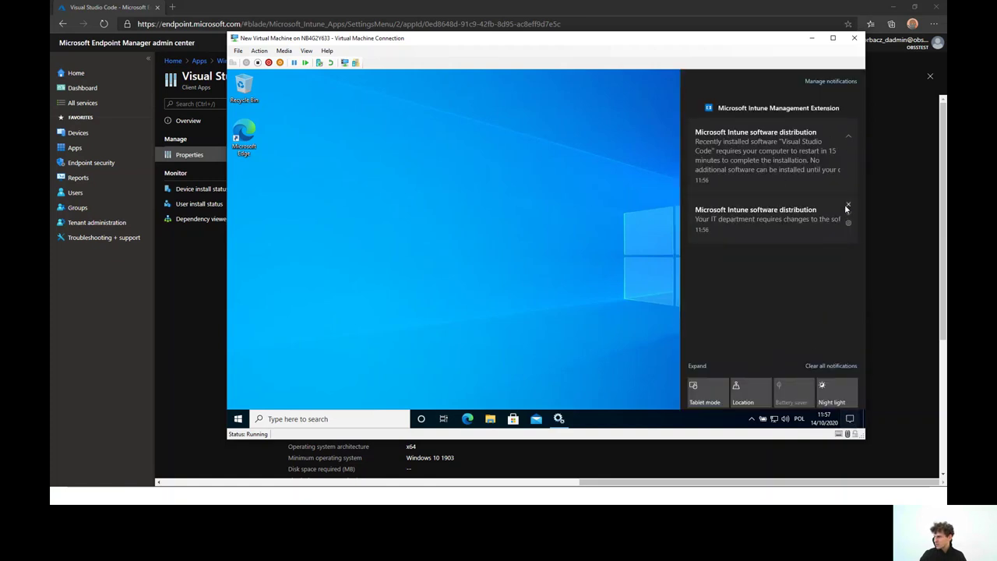
click(846, 204)
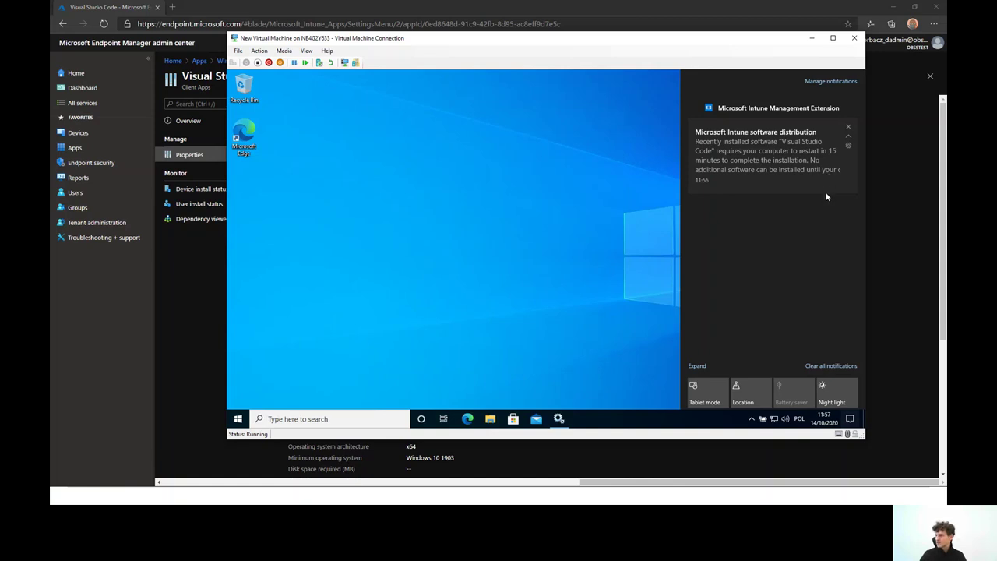
click(604, 243)
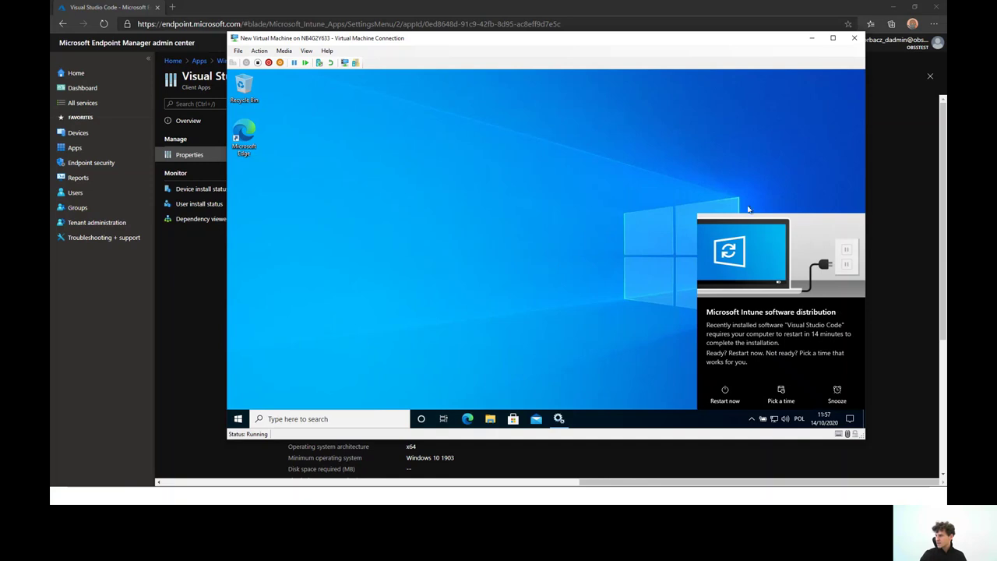
click(918, 163)
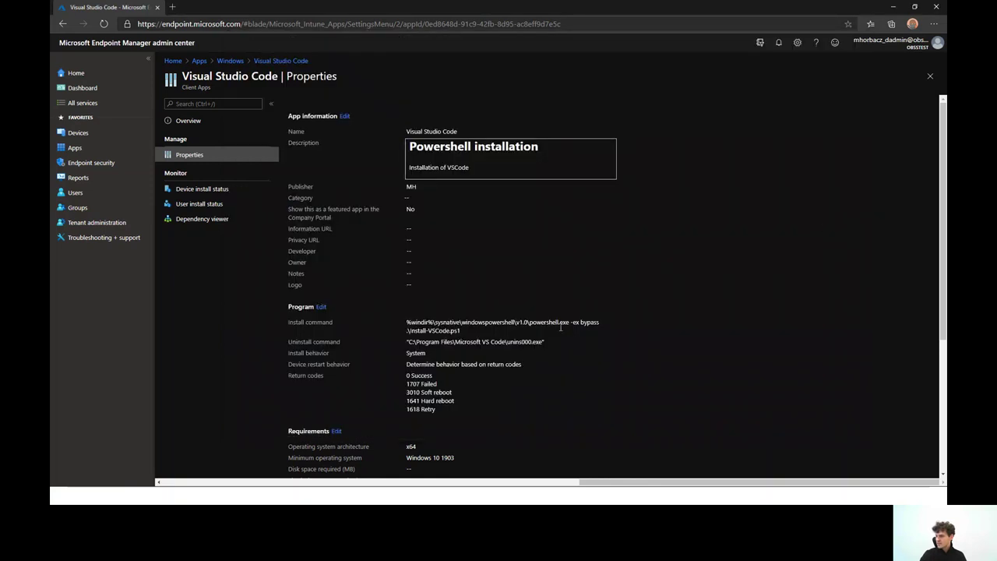
Open the All devices Required assignment to check its 15-minute restart grace period
scroll(560, 327, down, 5)
click(333, 426)
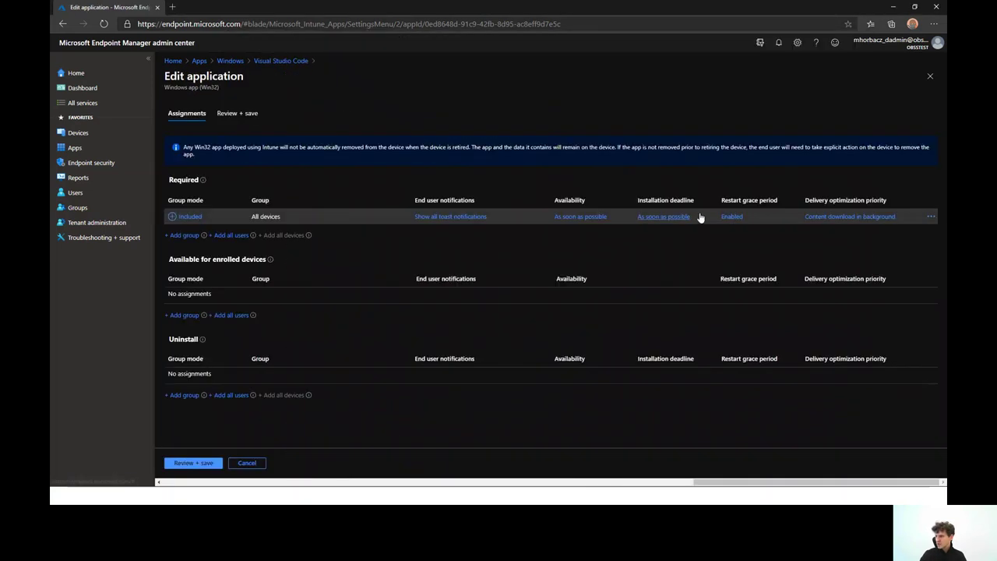
click(723, 219)
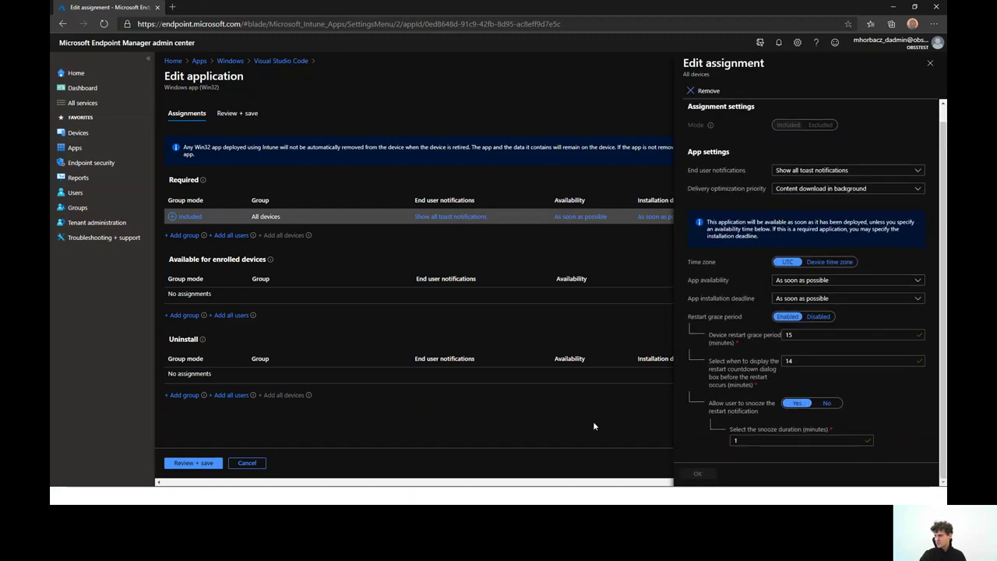
key(alt+Tab)
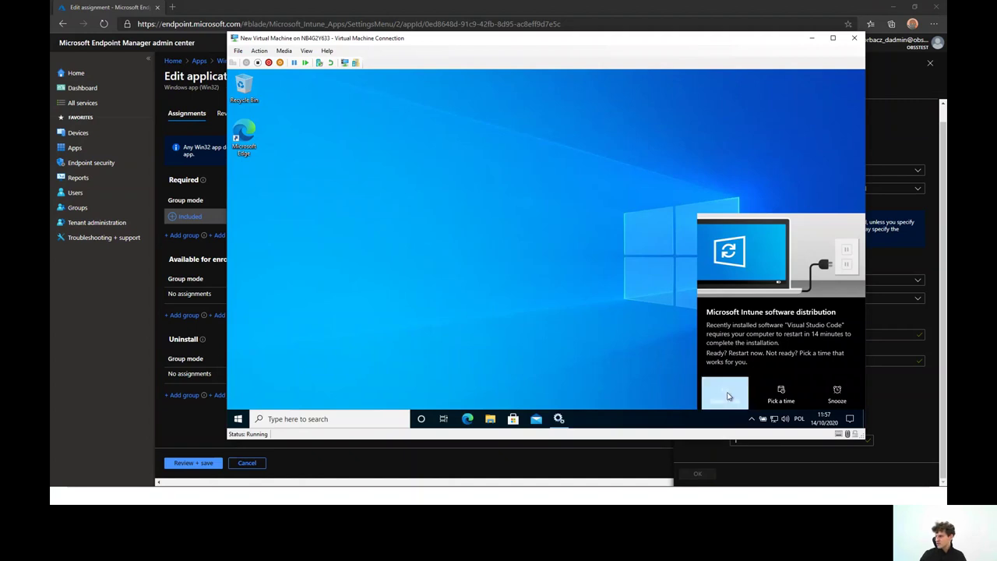
Snooze the restart notice, launch and close VS Code, and dismiss the 14-minute countdown dialog
click(838, 395)
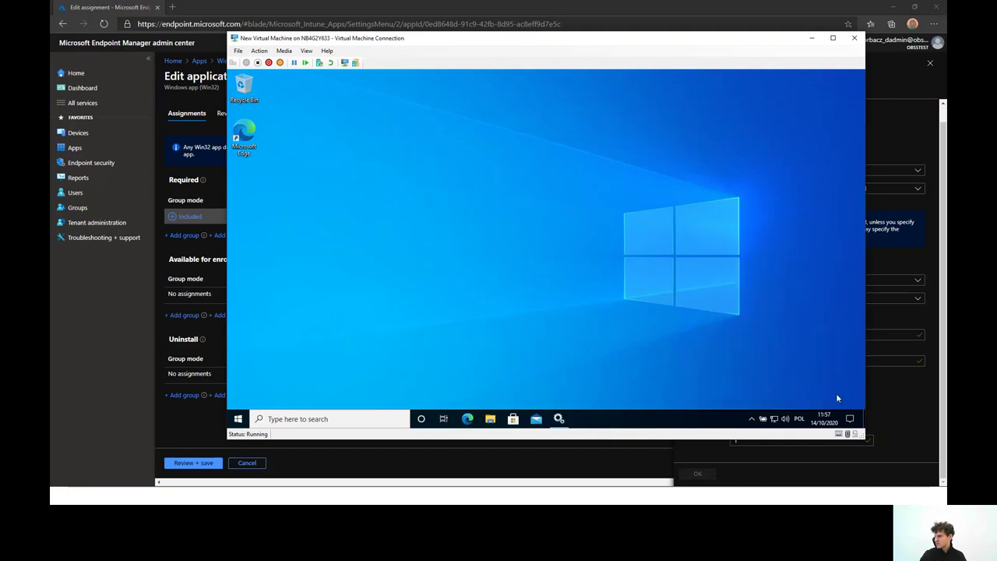
click(237, 419)
click(289, 156)
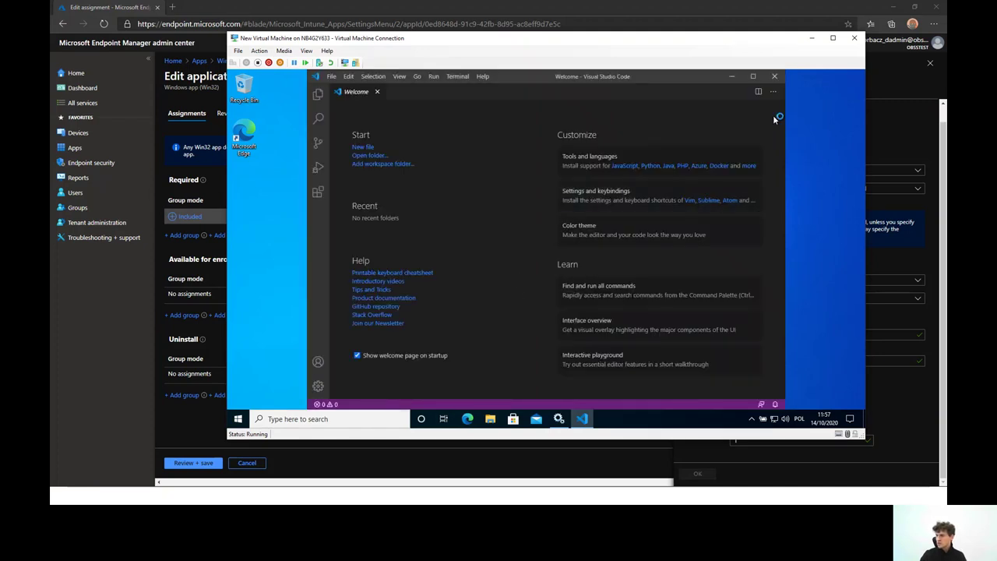
click(774, 76)
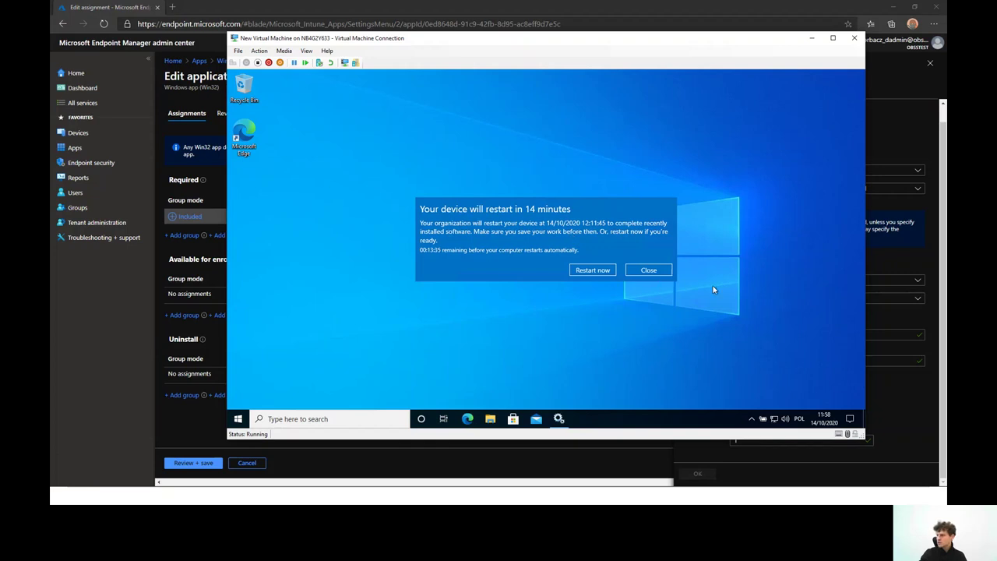
click(647, 269)
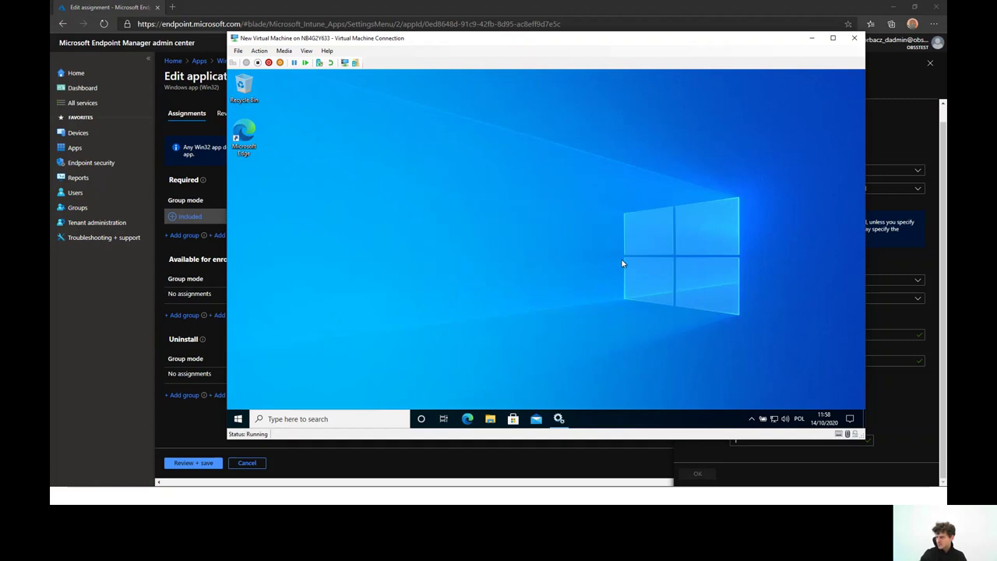
click(902, 393)
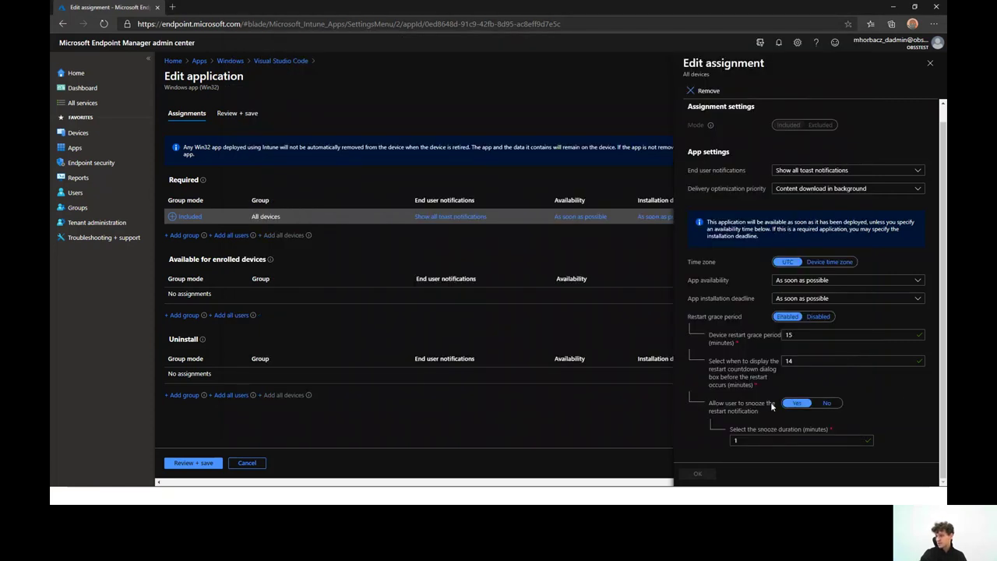
Clear the Intune restart notification from the VM's Action Center
key(alt+Tab)
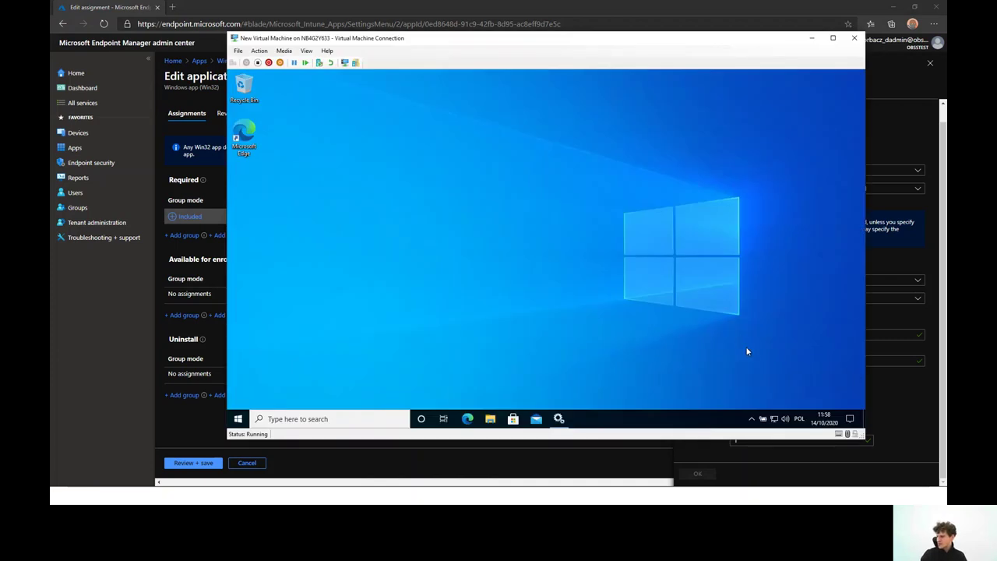
click(850, 420)
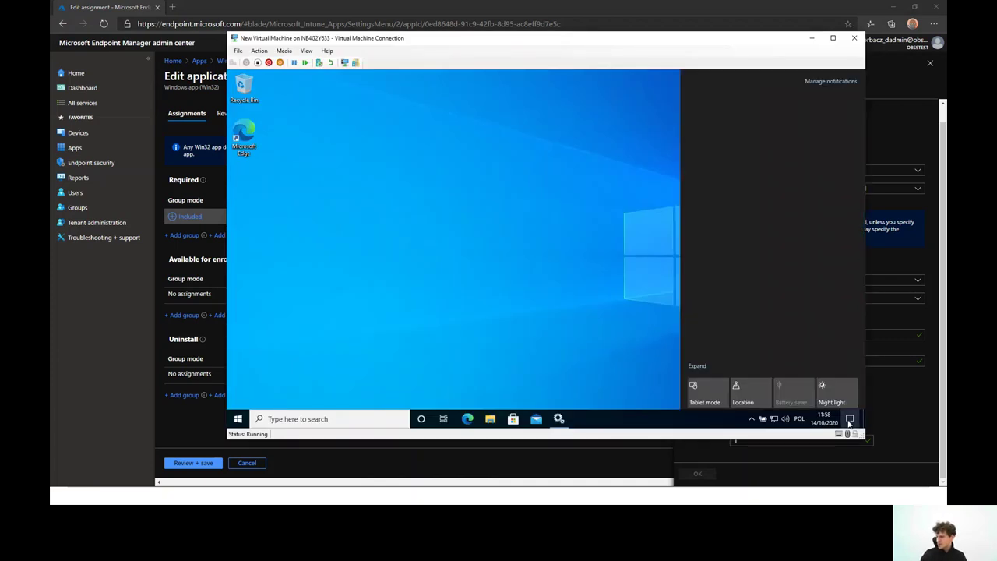
click(831, 366)
click(535, 304)
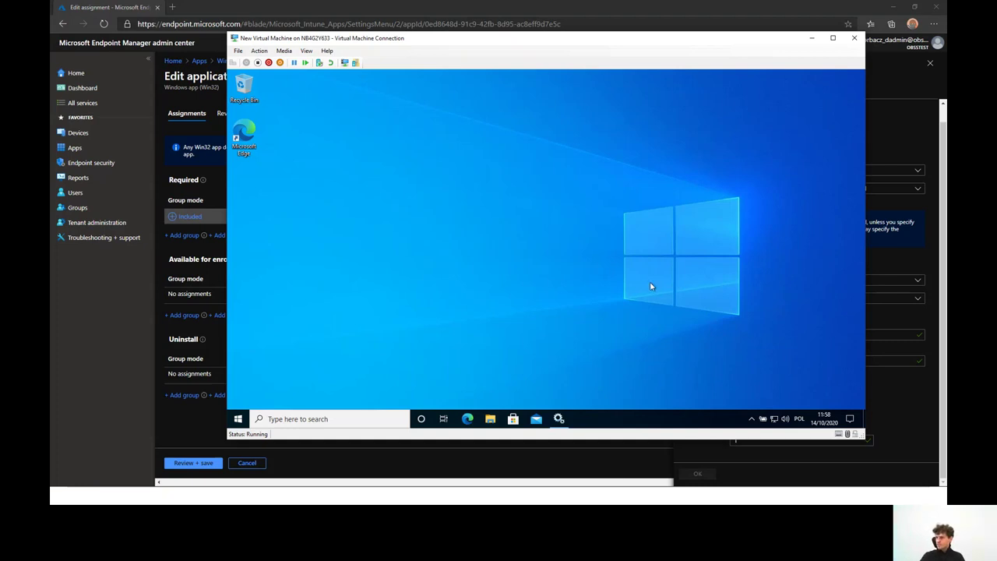
Launch Registry Editor as administrator via the 'reg' search and approve elevation
click(335, 419)
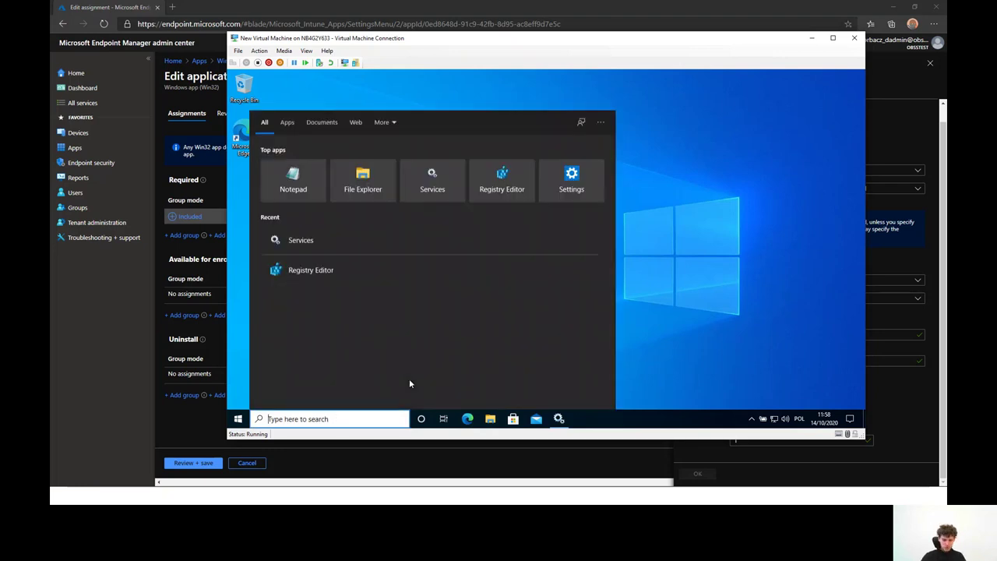
text(reg)
key(Down)
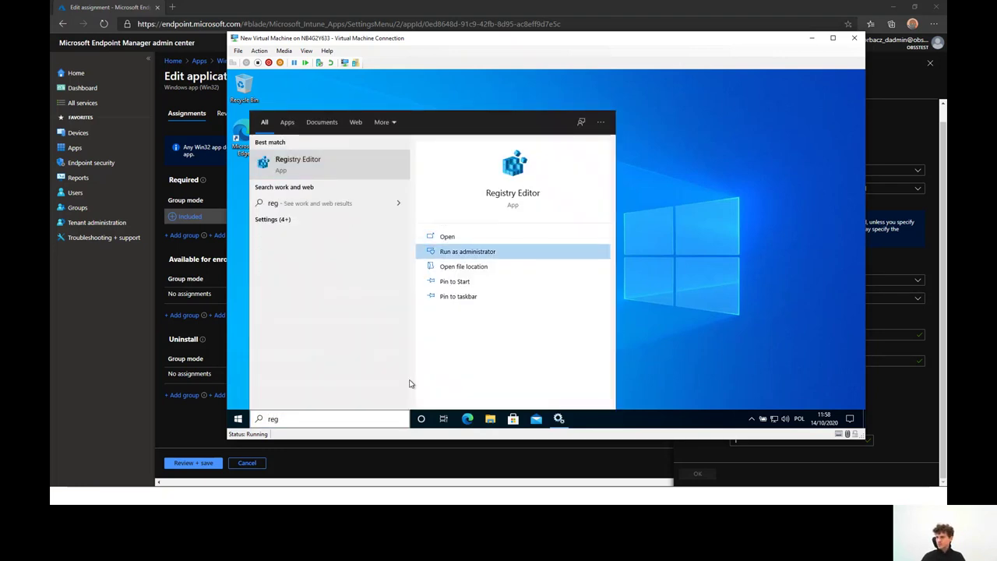
key(Return)
click(506, 303)
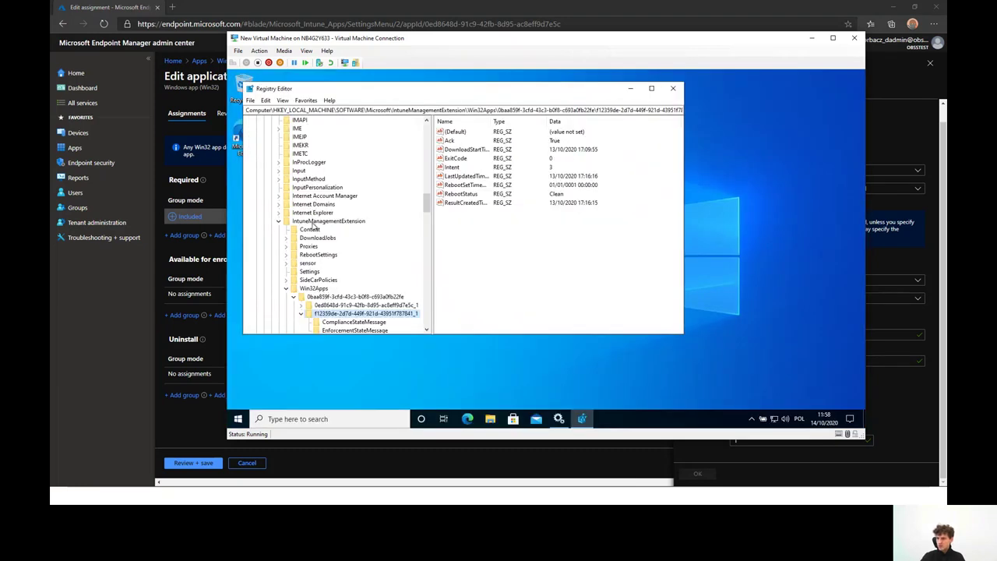
Browse to HKLM\SOFTWARE\Microsoft\IntuneManagementExtension\Win32Apps
scroll(314, 217, up, 20)
scroll(310, 171, up, 1)
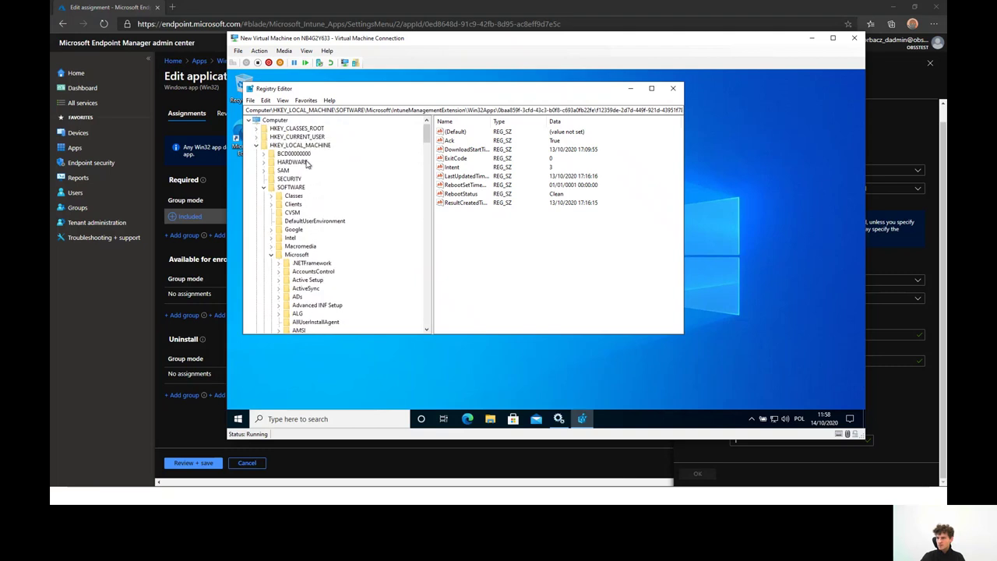
click(304, 145)
click(296, 187)
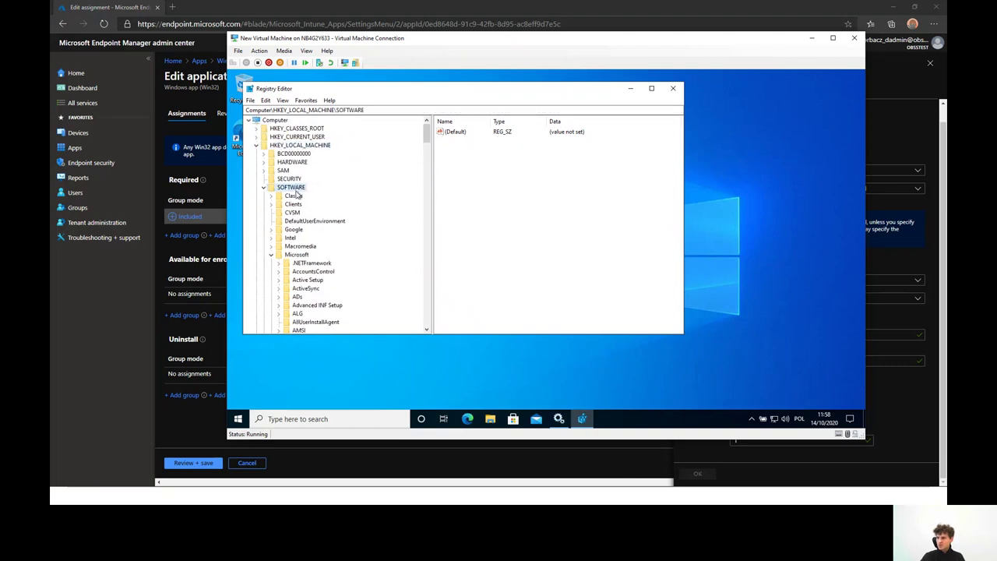
click(298, 254)
scroll(331, 234, down, 20)
scroll(335, 240, down, 20)
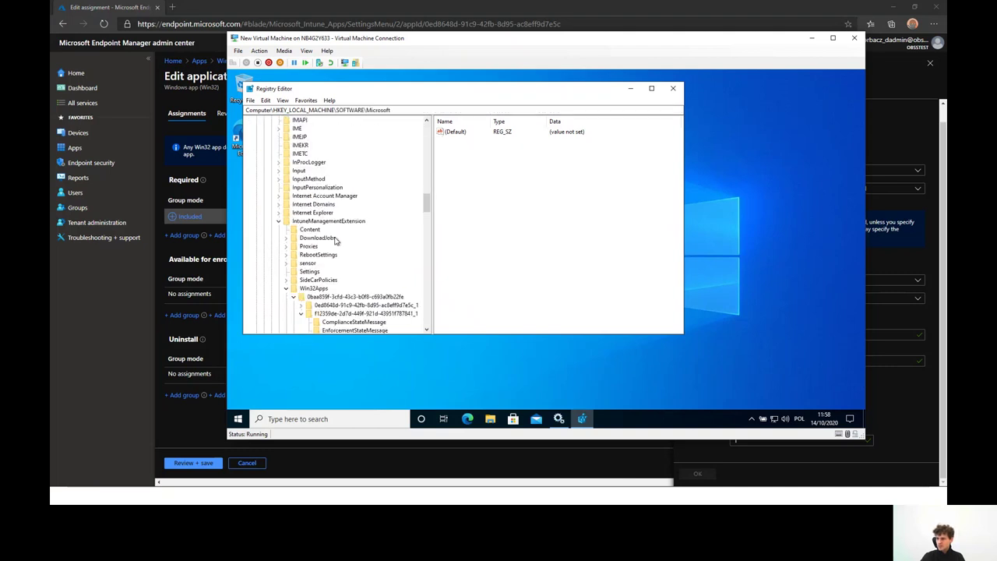
click(331, 196)
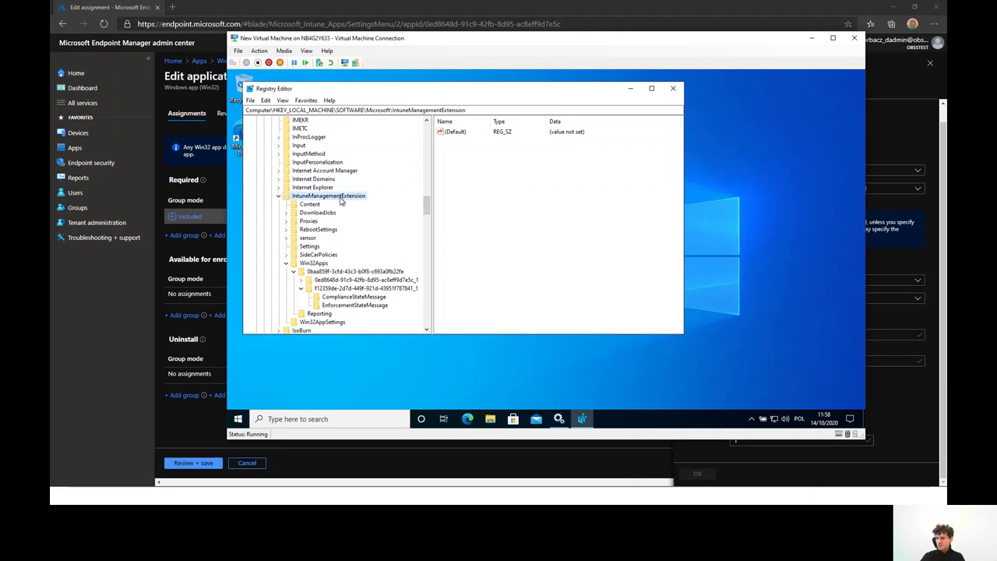
click(312, 265)
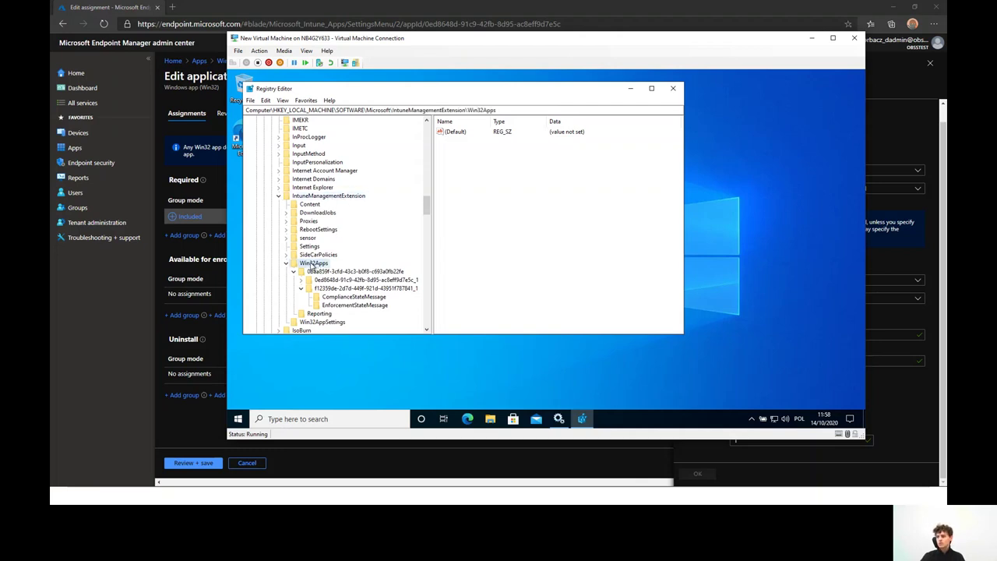
Check the Visual Studio Code app key (ExitCode 1641, HardRebootRequired), then open RebootSettings
click(352, 273)
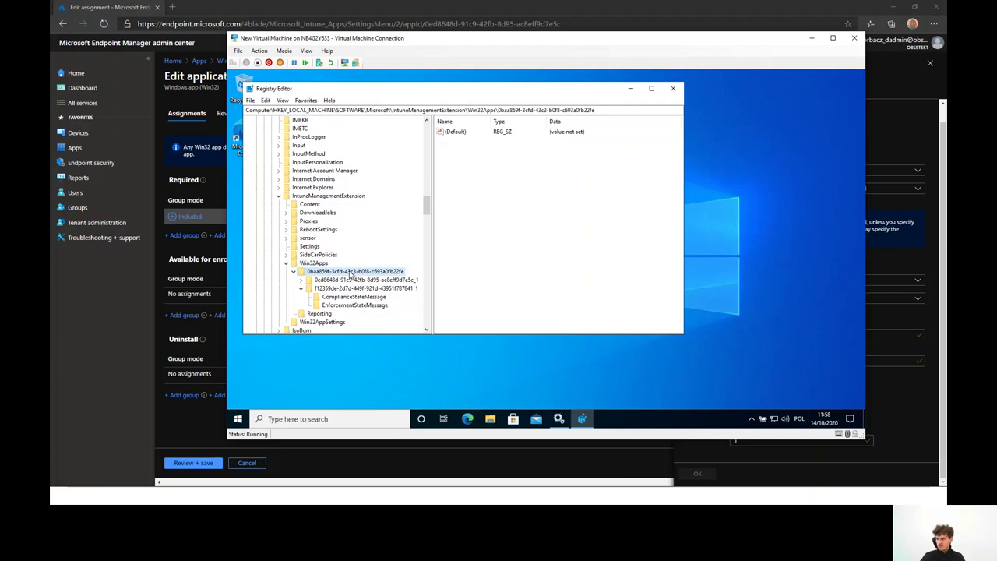
click(294, 272)
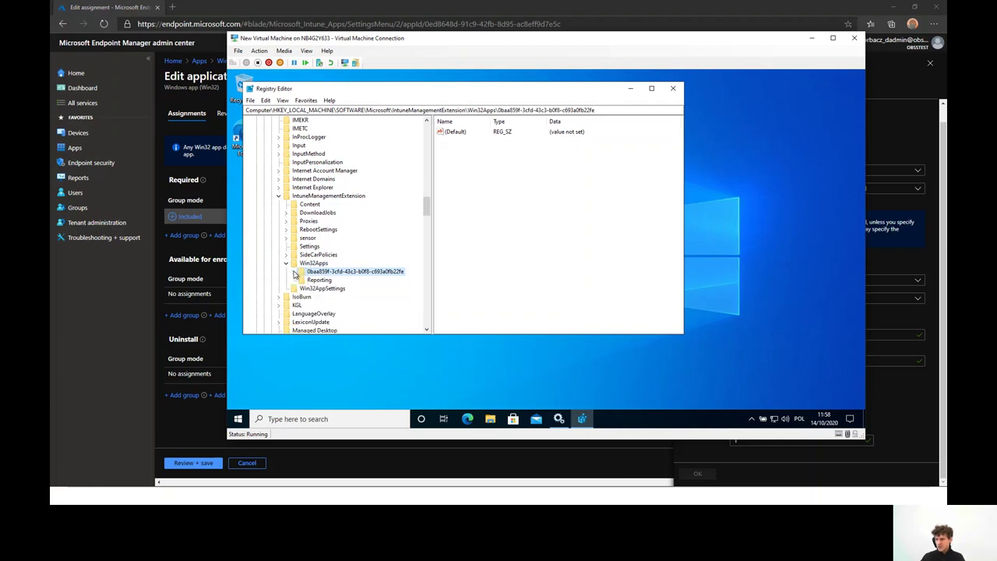
click(294, 272)
click(322, 287)
click(299, 289)
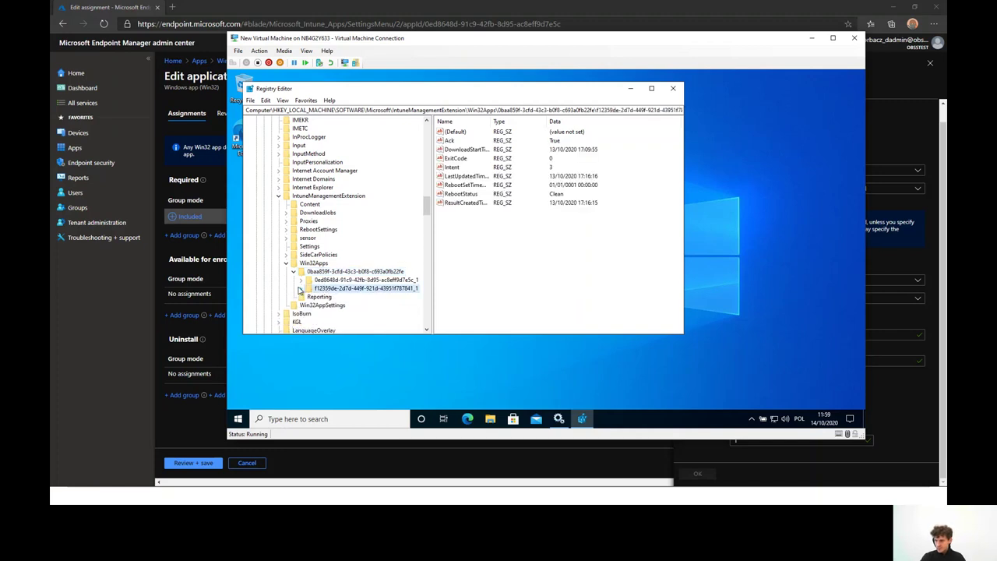
click(339, 282)
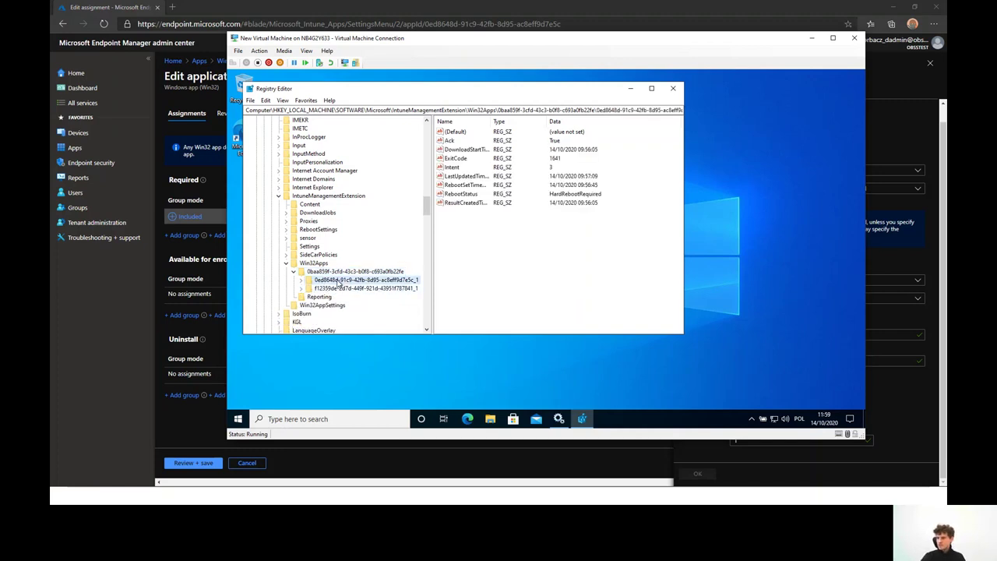
click(343, 289)
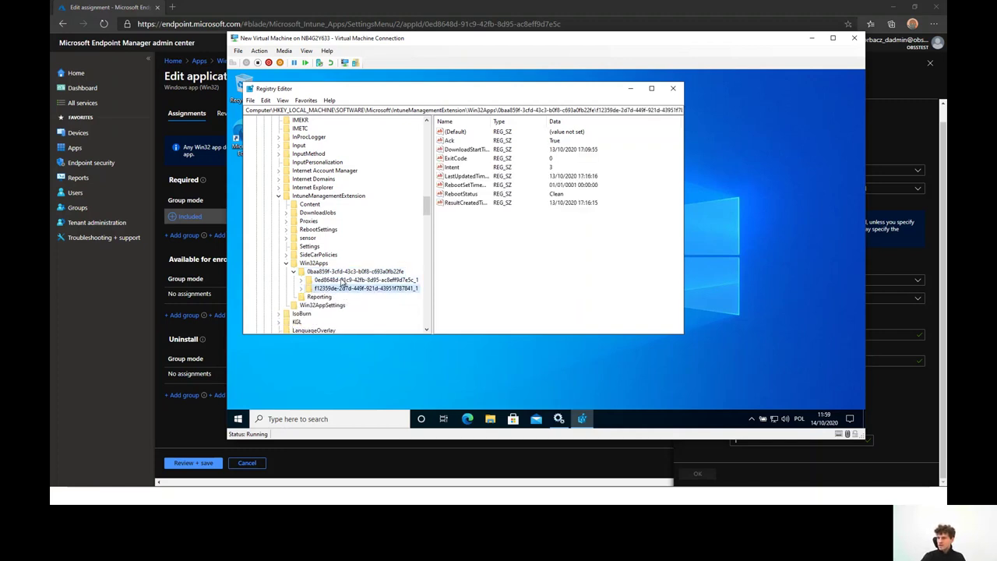
click(341, 280)
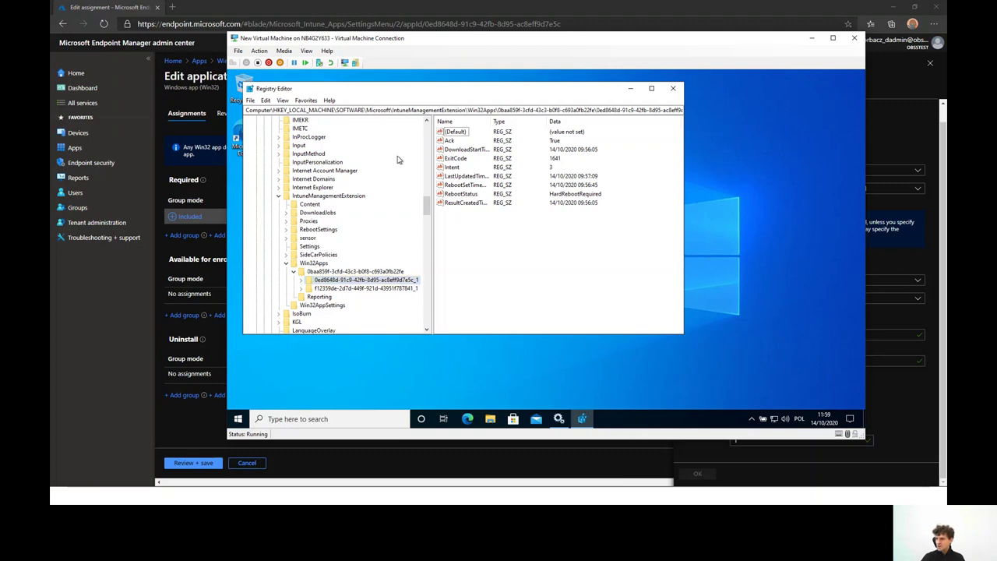
click(446, 159)
click(466, 195)
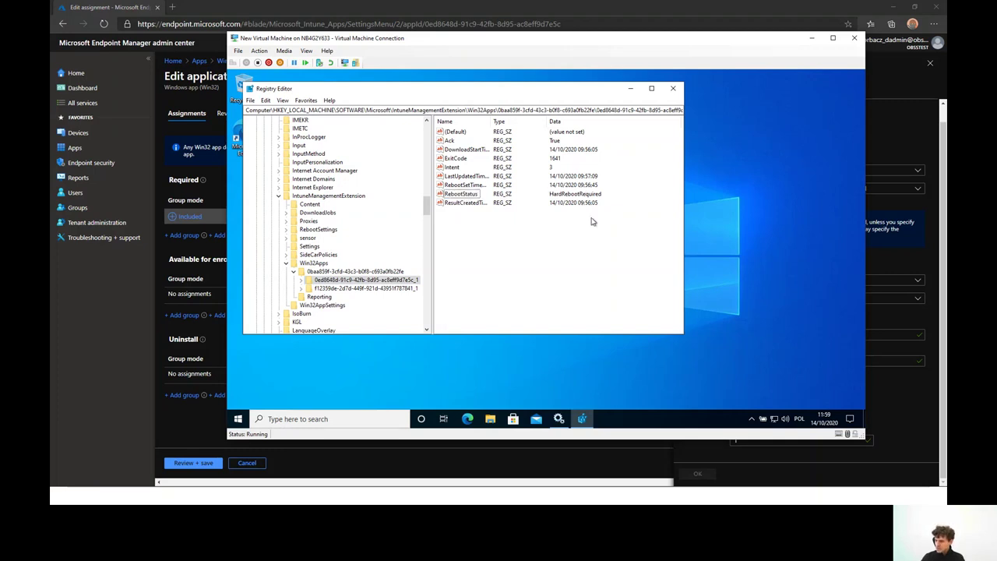
click(318, 230)
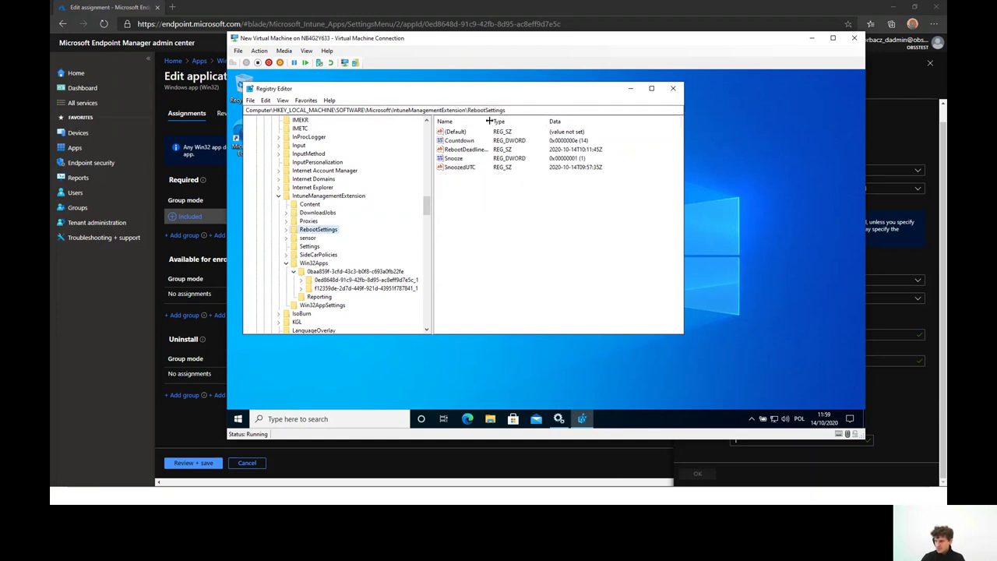
Review RebootSettings: Countdown 14, Snooze 1, SnoozedUTC 09:57:35Z and the 10:11:45Z RebootDeadlineUTC
drag(546, 122, 522, 125)
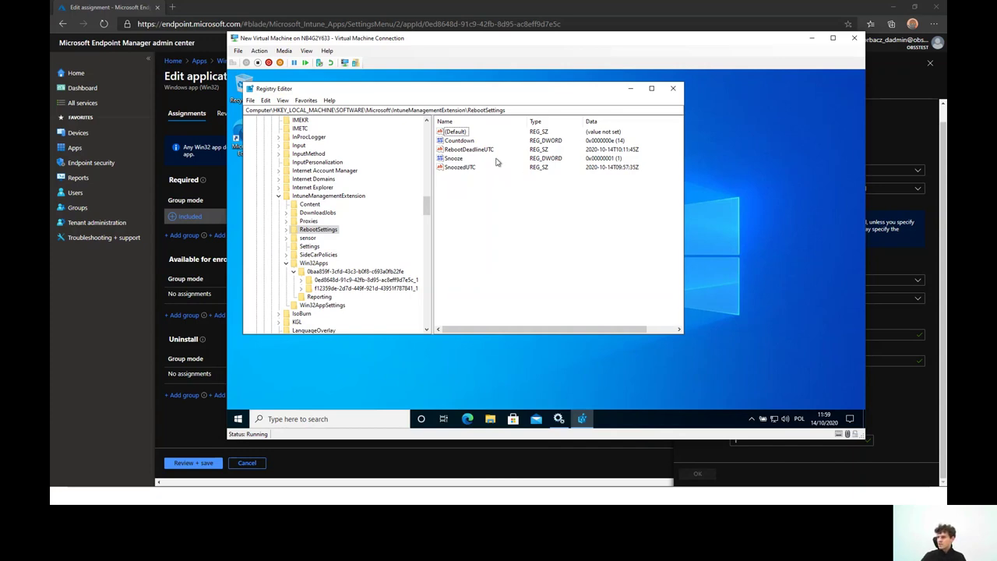
click(465, 151)
click(460, 159)
click(461, 167)
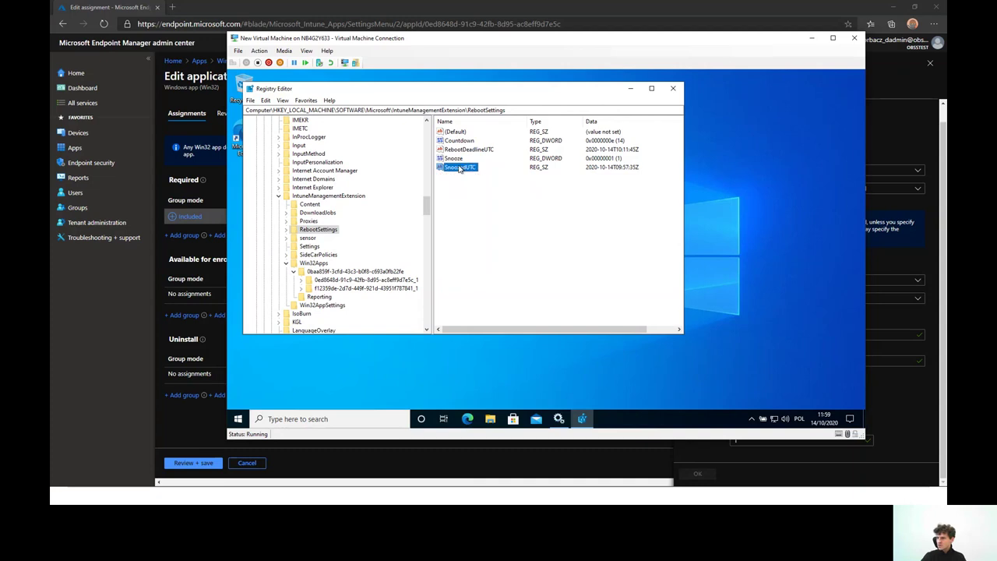
click(463, 141)
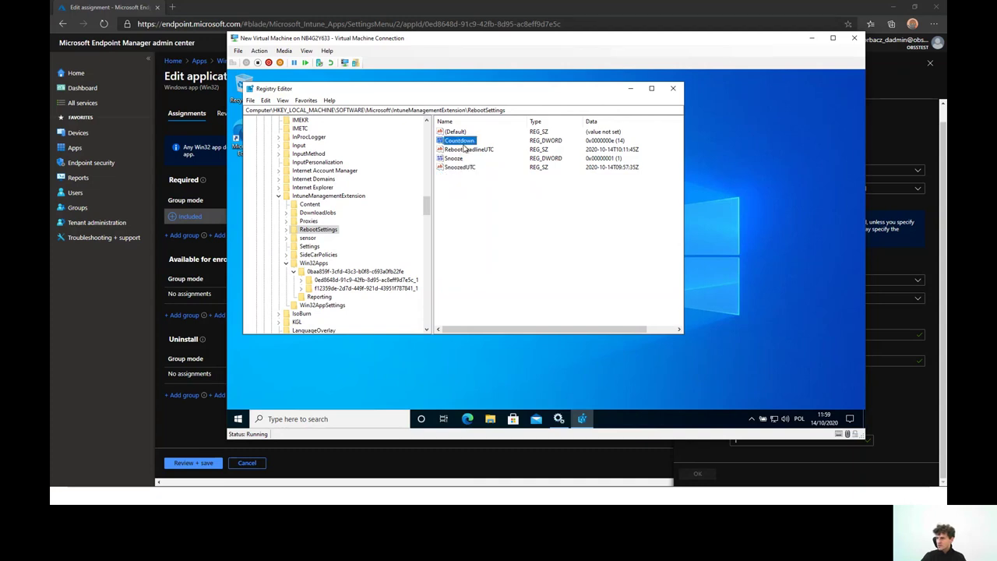
click(467, 149)
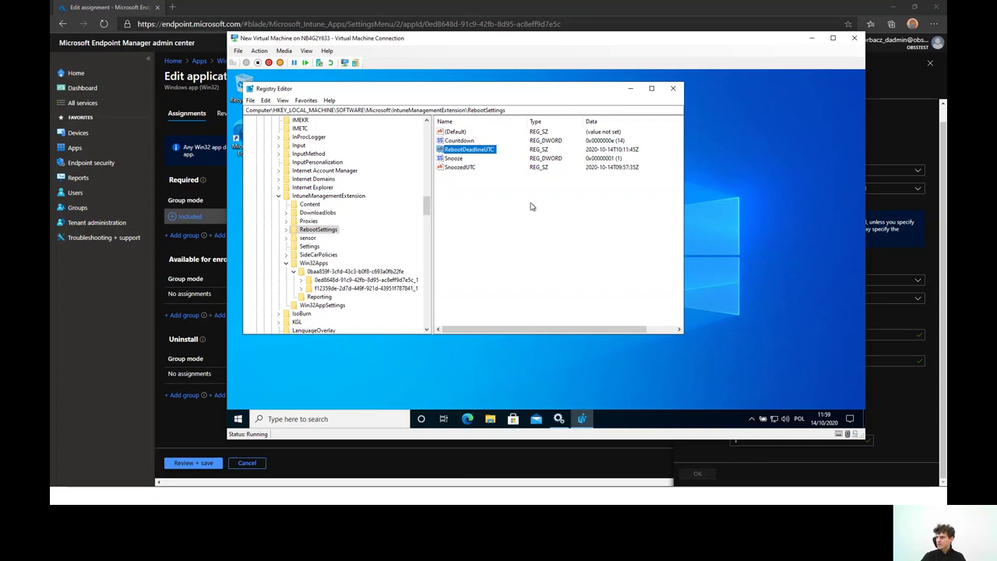
drag(554, 87, 601, 87)
click(548, 226)
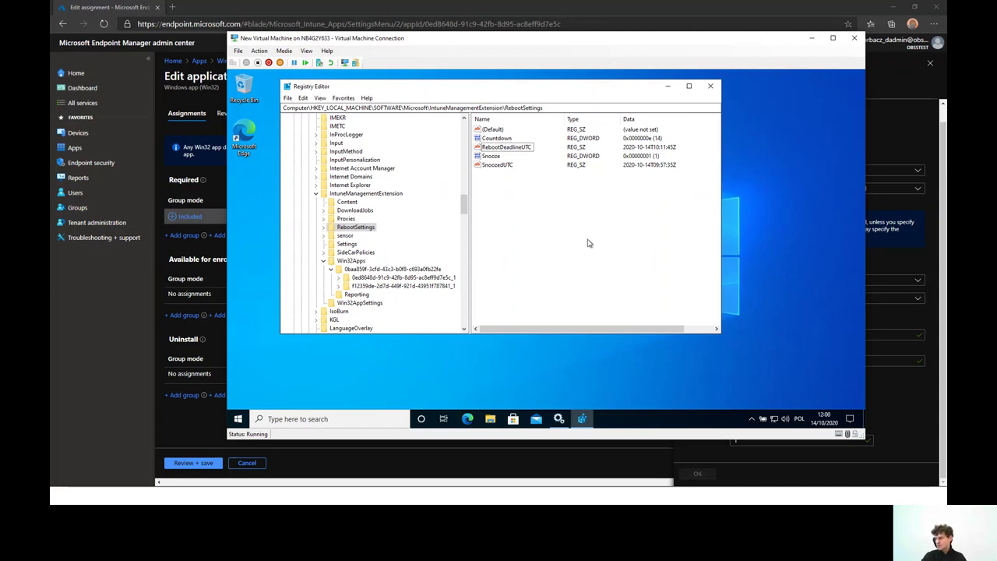
Dismiss the VM's notifications and restart it from the Start button's right-click menu
click(850, 419)
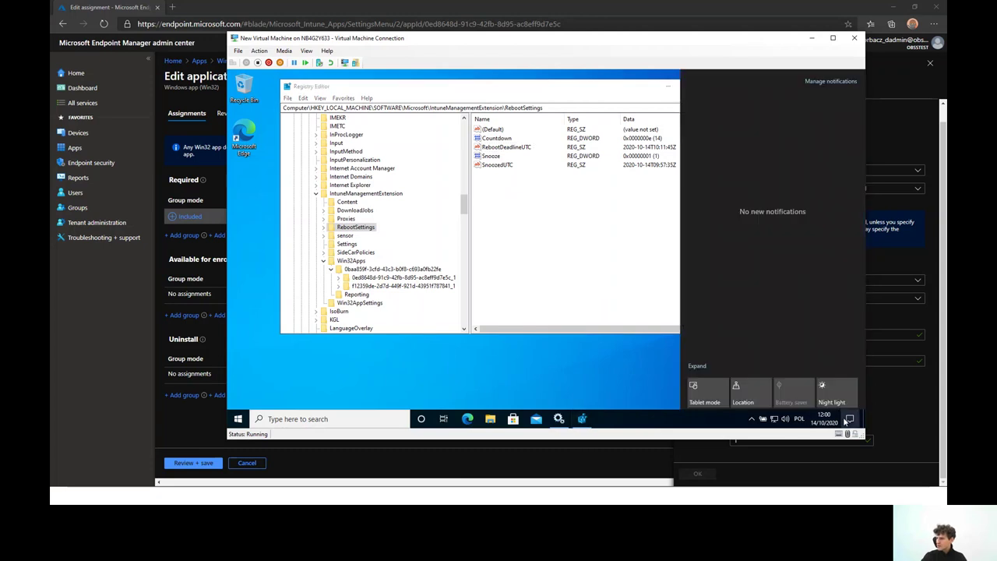
click(620, 366)
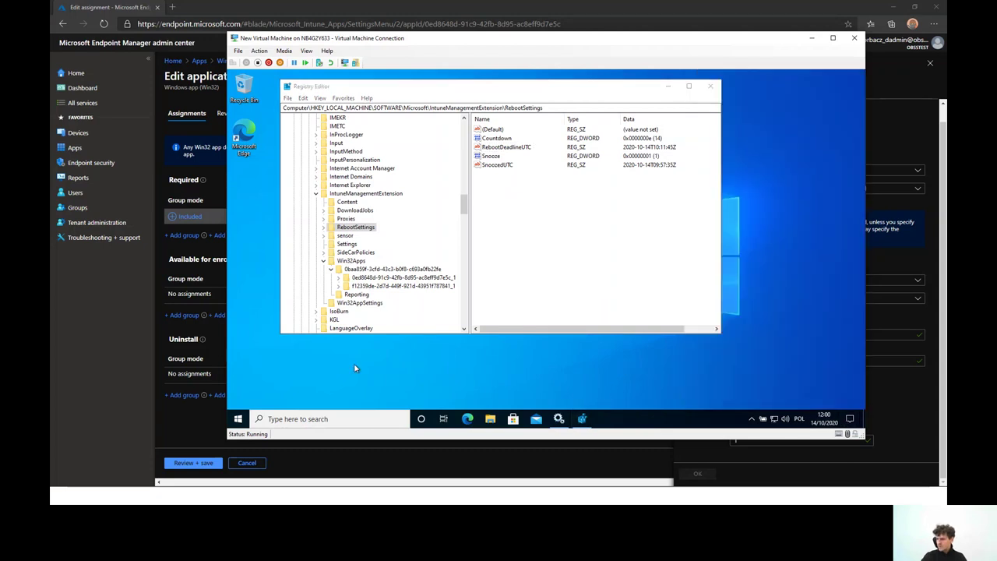
right_click(238, 418)
mouse_move(322, 388)
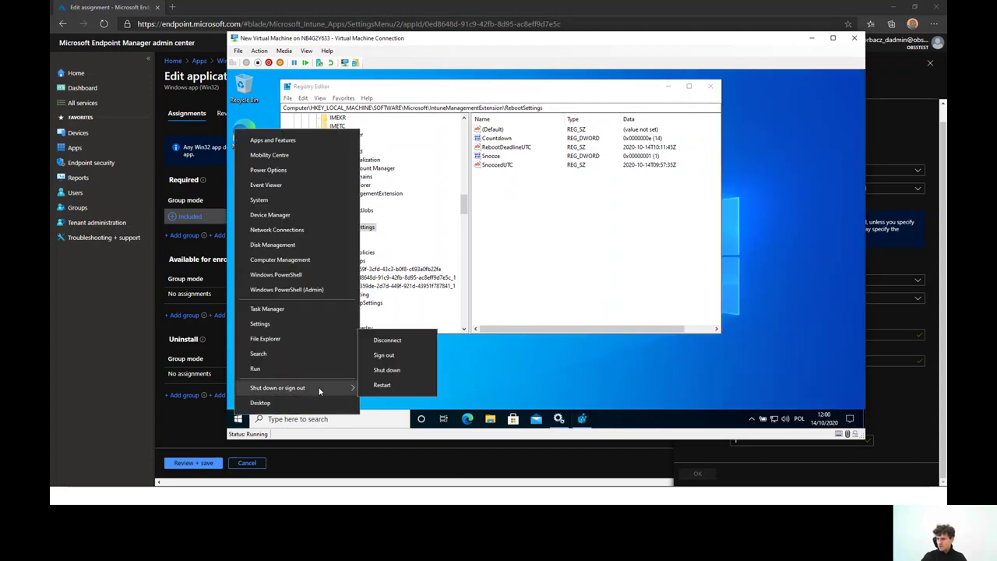
click(395, 386)
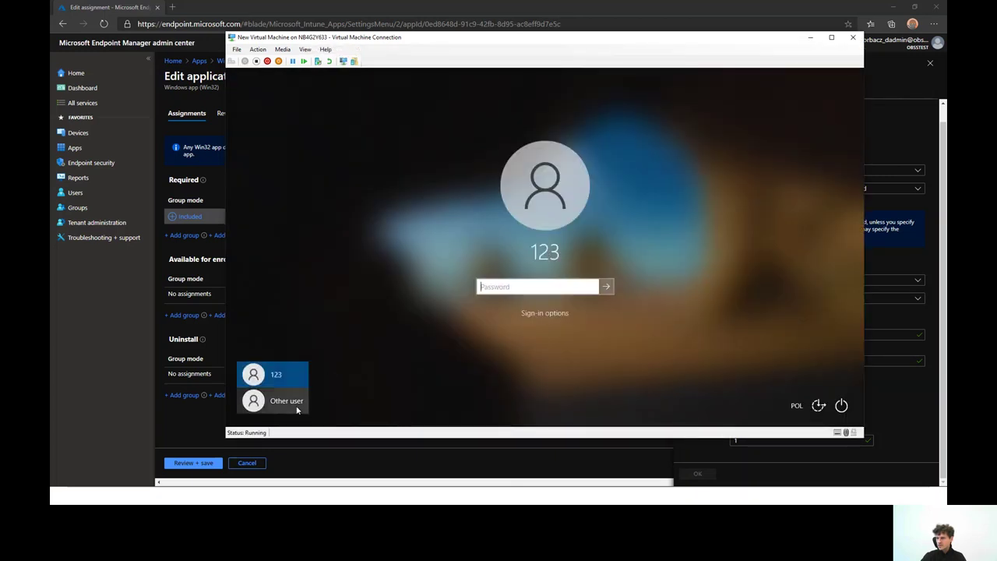
Sign in as Other user with the work account's e-mail and password
click(277, 400)
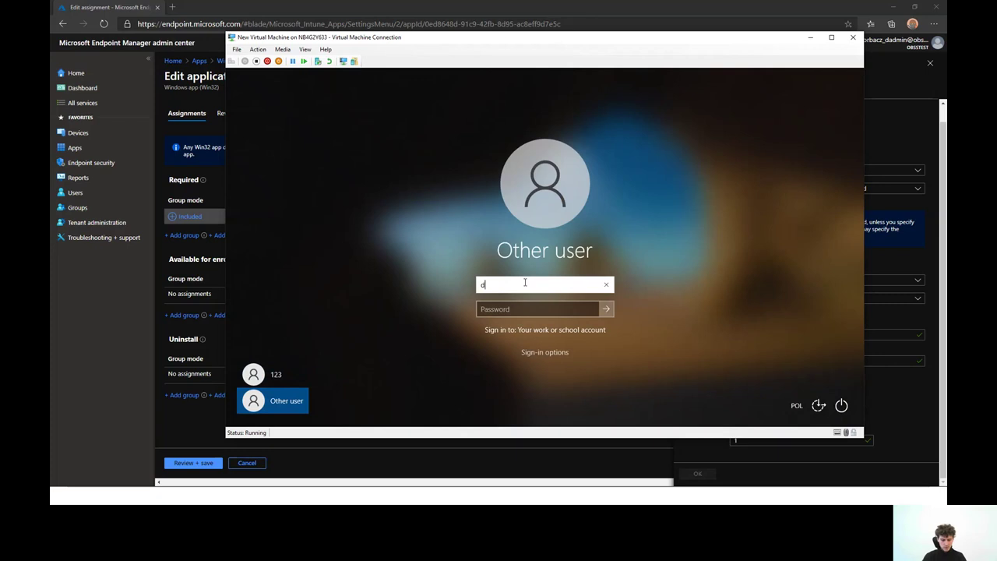
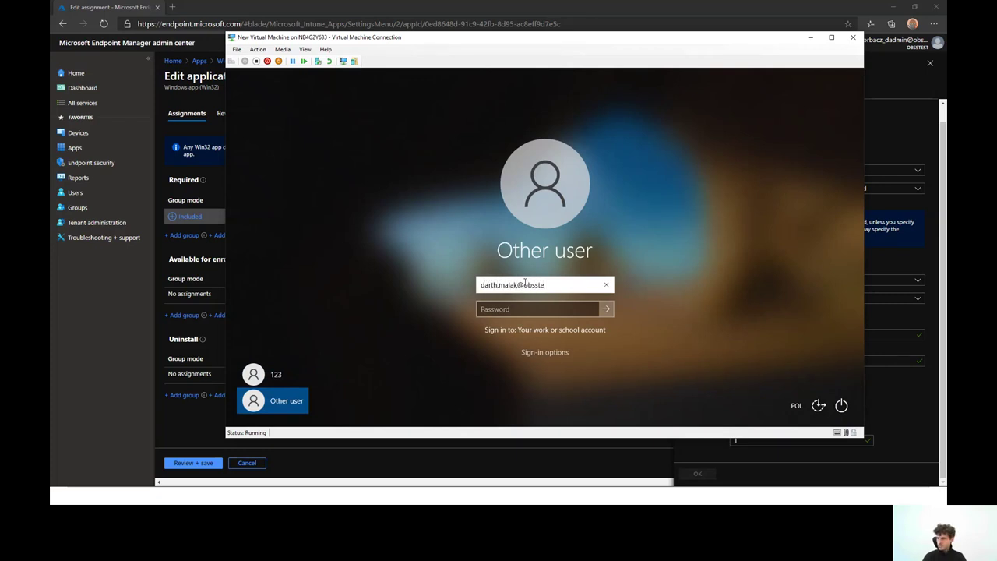
key(Tab)
text(**)
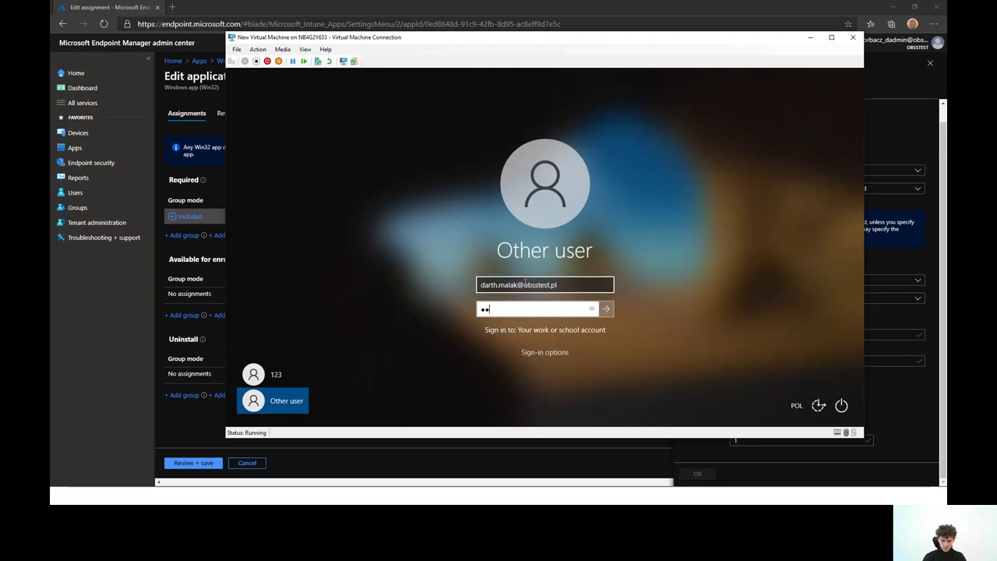
text(*******)
key(Return)
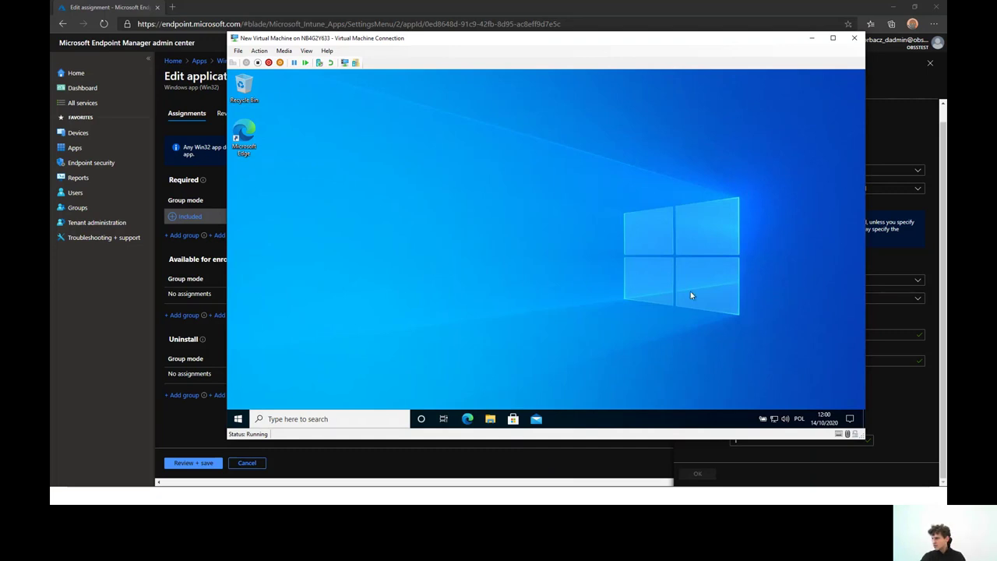
Relaunch Registry Editor as administrator from the 'reg' search and accept UAC
click(353, 414)
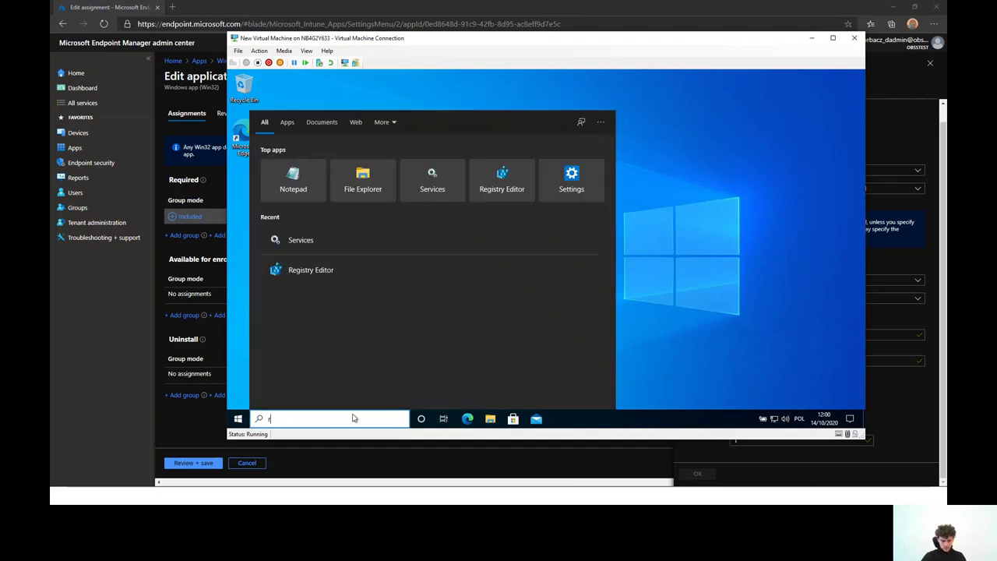
text(reg)
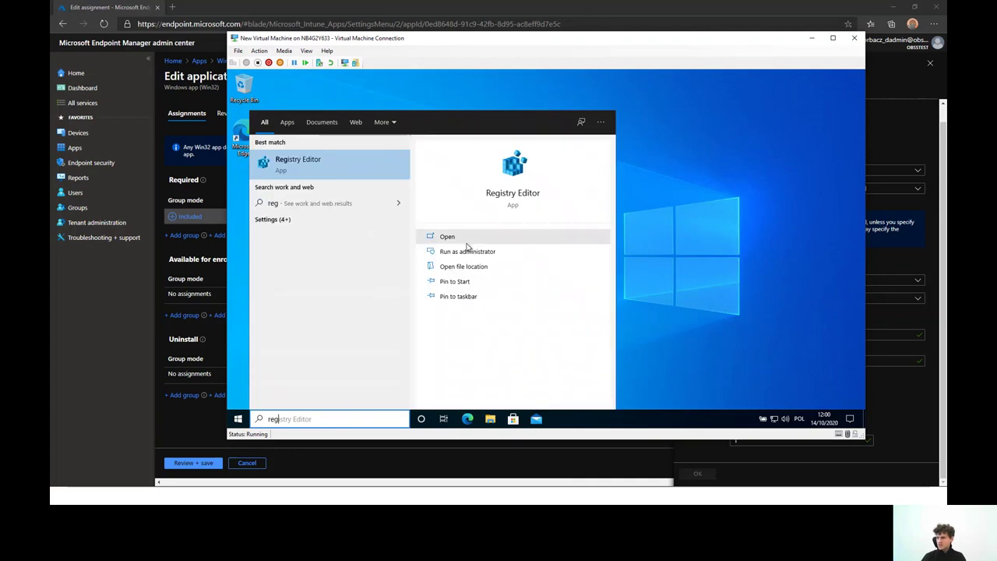
click(519, 261)
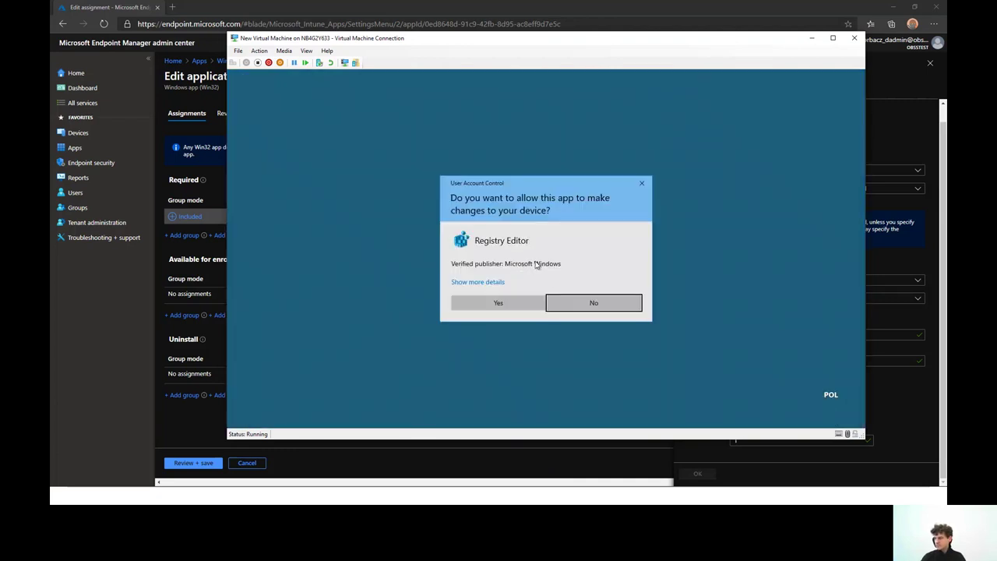
click(525, 309)
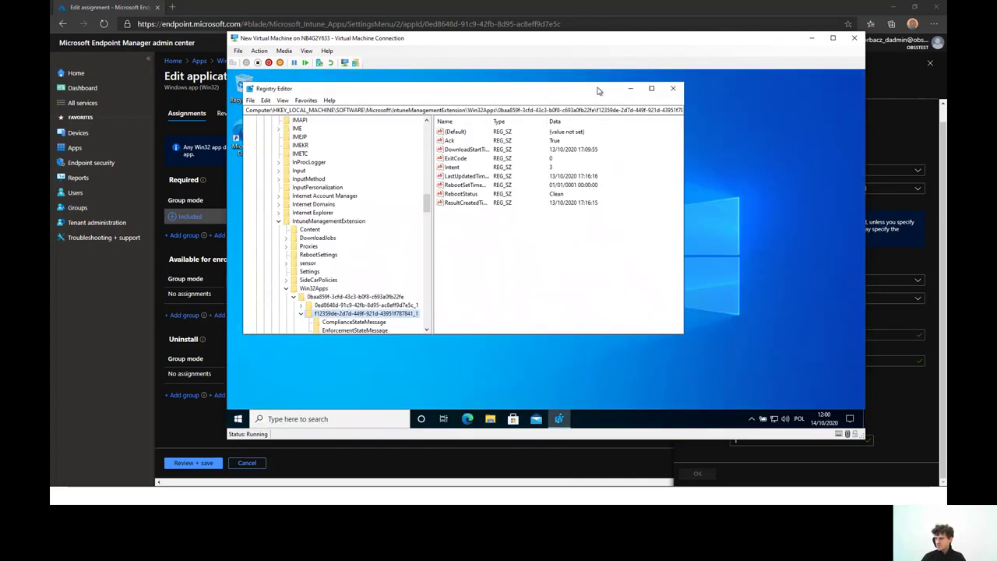
Inspect the Win32Apps app keys and RebootSettings values after the restart
click(301, 312)
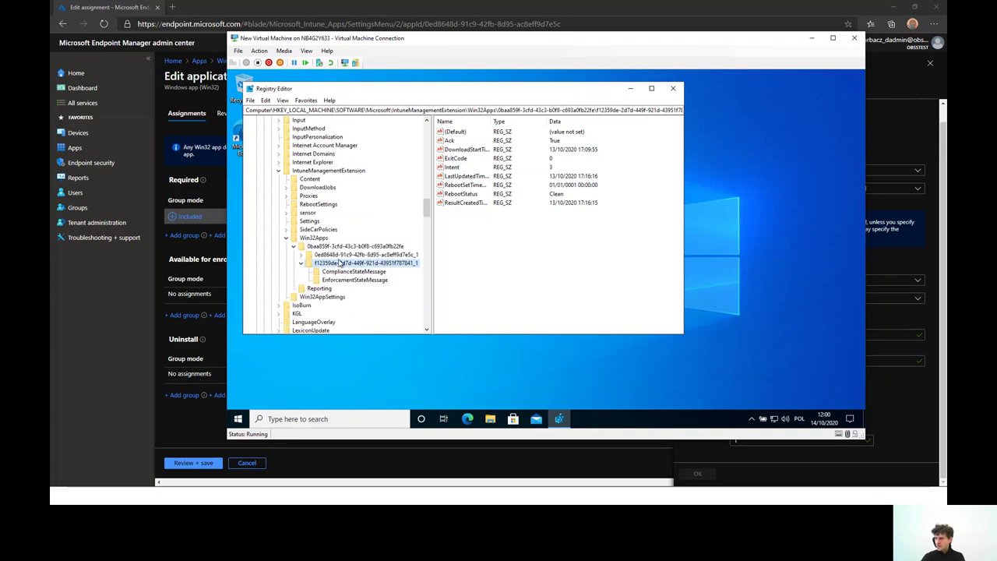
key(Up)
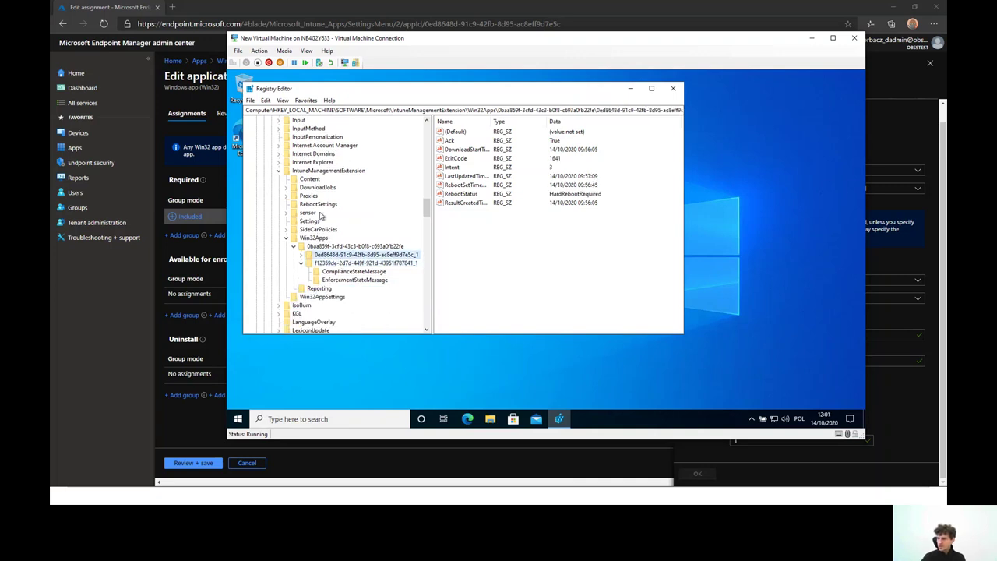
click(318, 205)
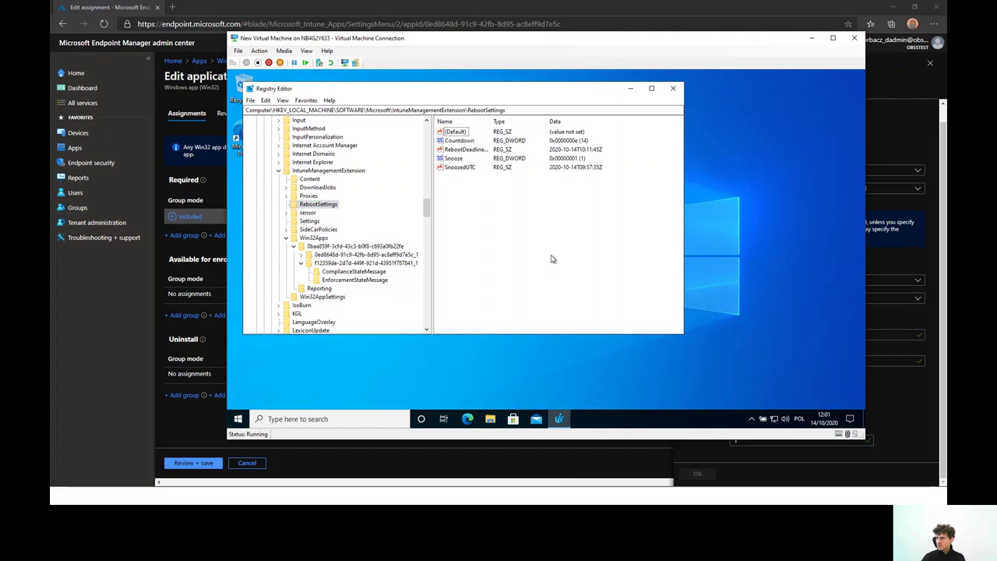
click(307, 171)
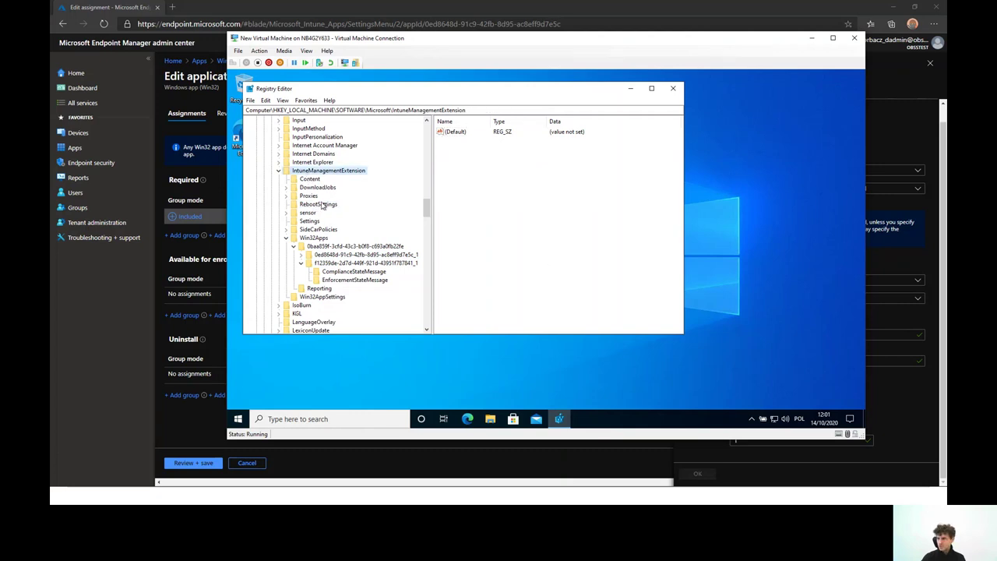
click(319, 205)
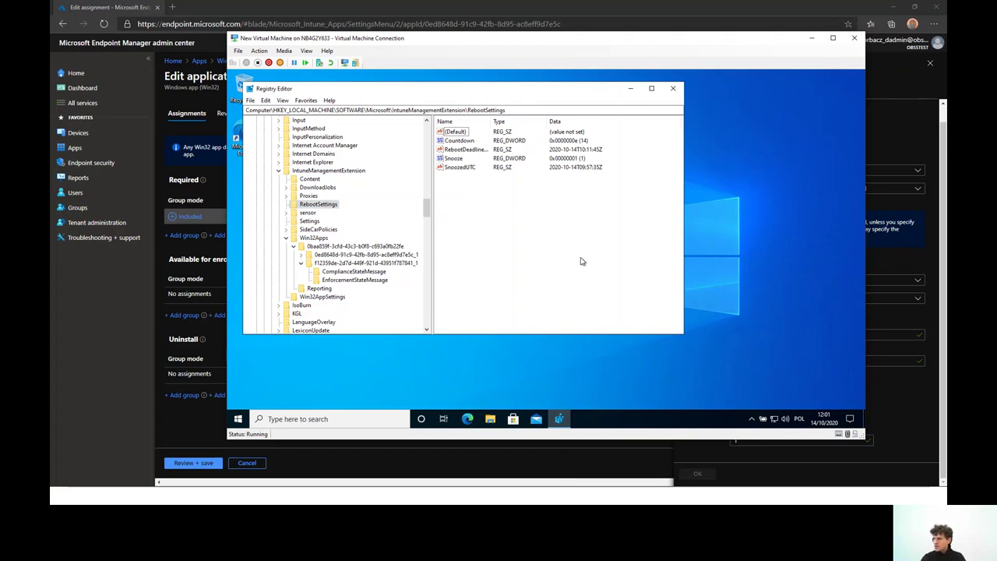
click(314, 238)
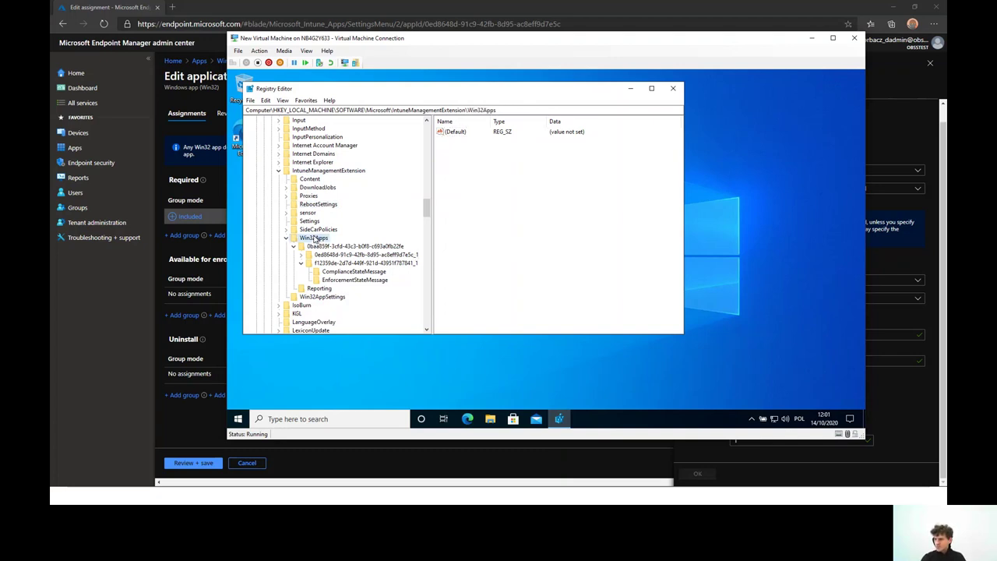
click(326, 255)
click(329, 271)
click(328, 257)
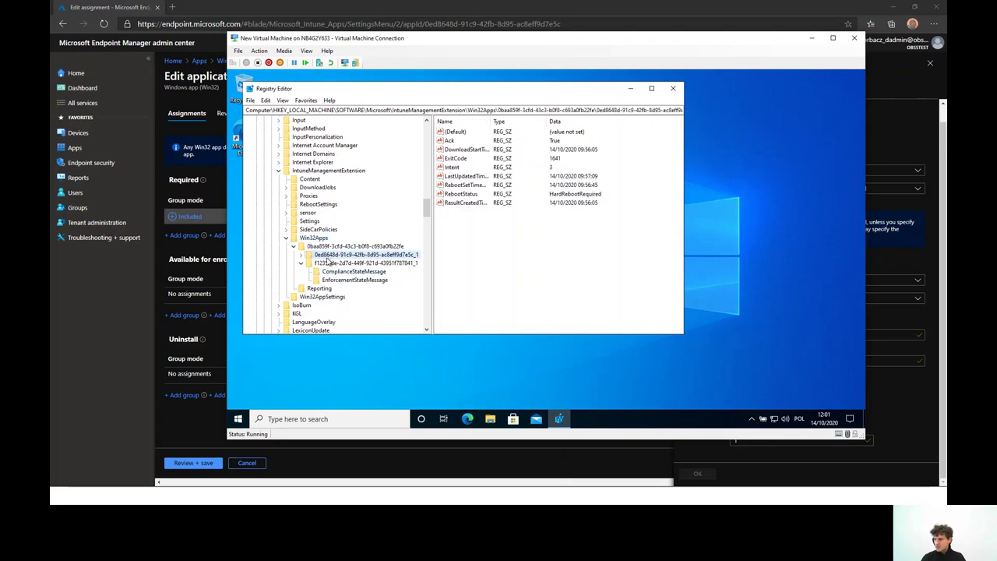
Confirm RebootSettings still shows Countdown 14, Snooze 1, deadline 10:11:45Z, and move the window right
click(566, 246)
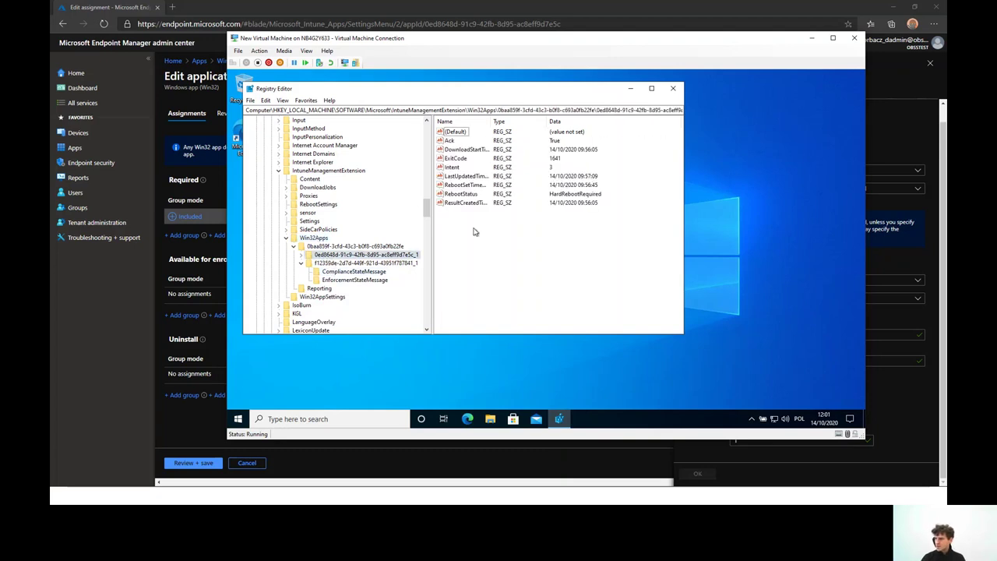
click(368, 263)
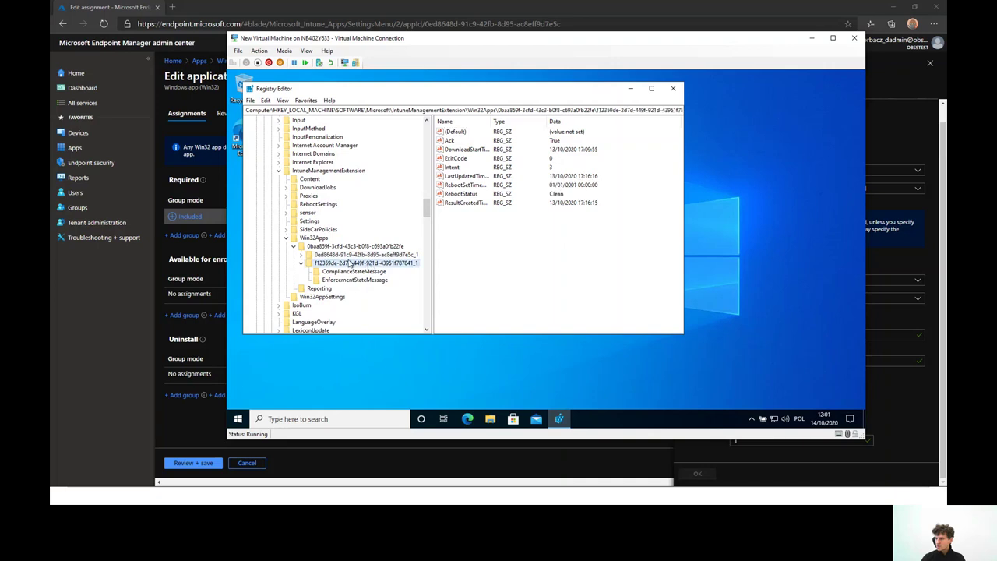
click(318, 205)
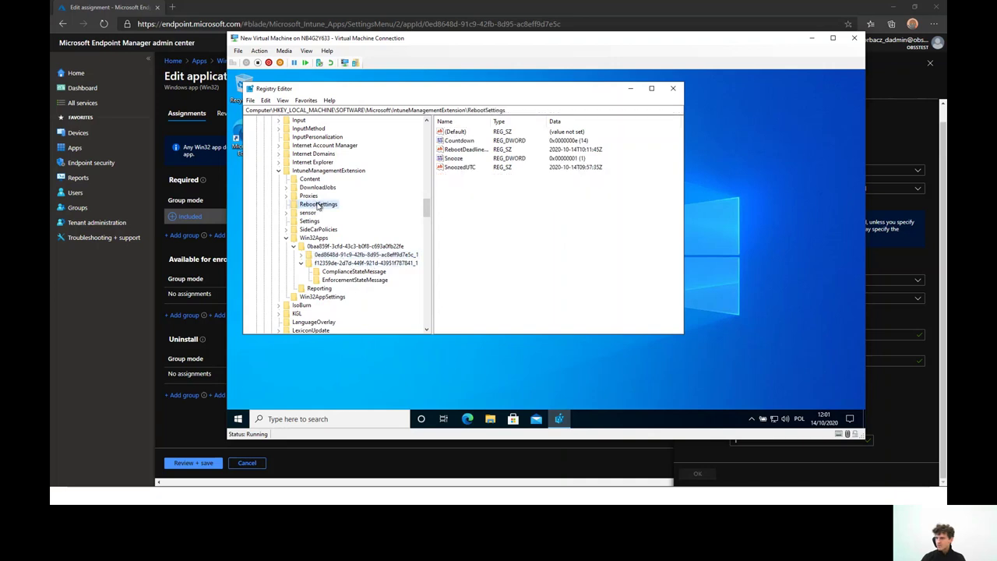
click(503, 226)
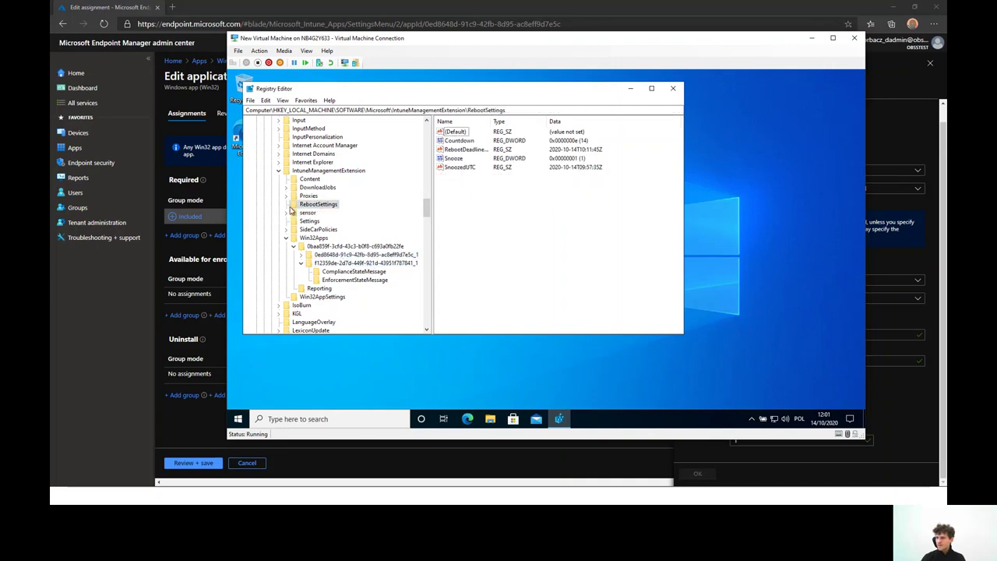
click(286, 207)
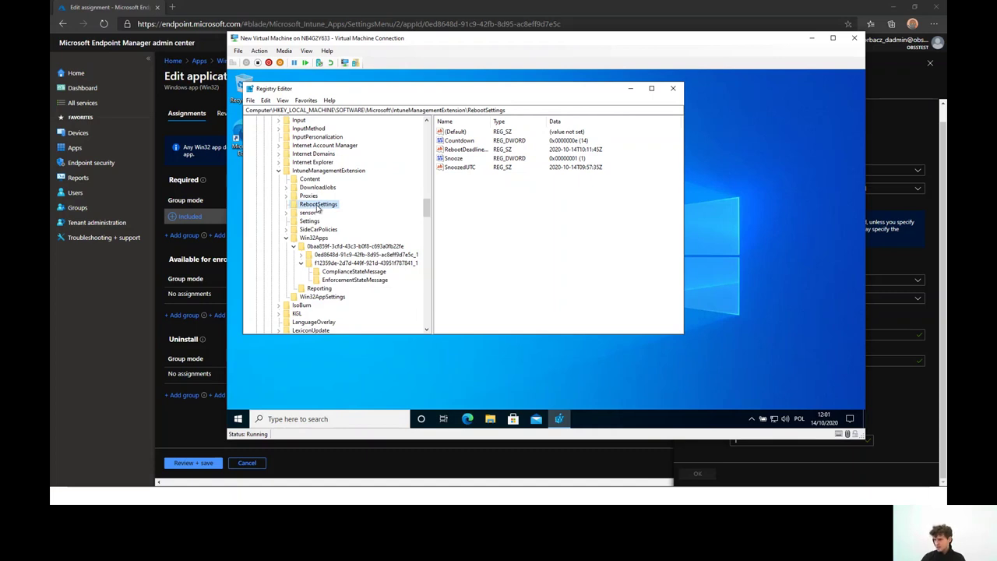
click(502, 212)
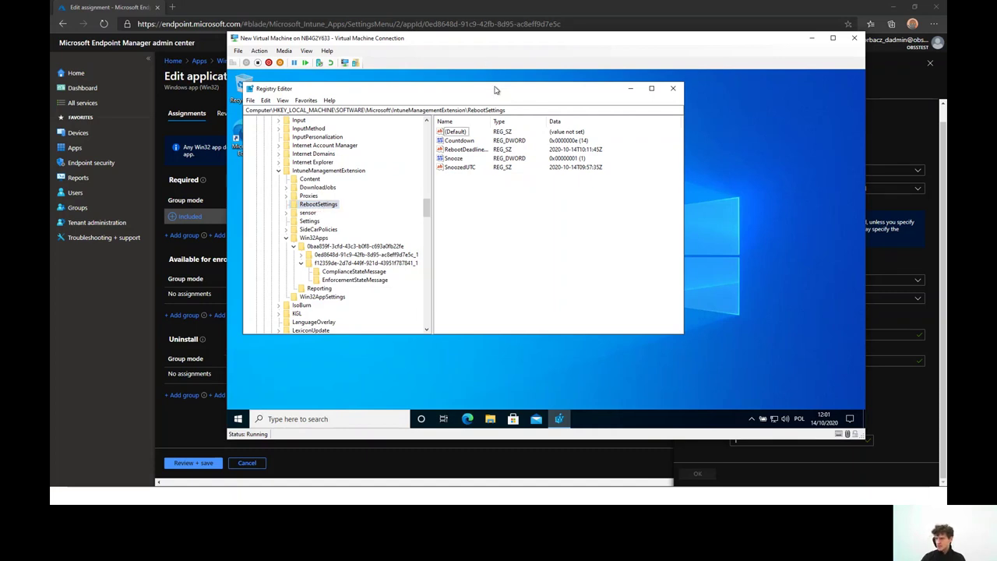
drag(494, 90, 556, 98)
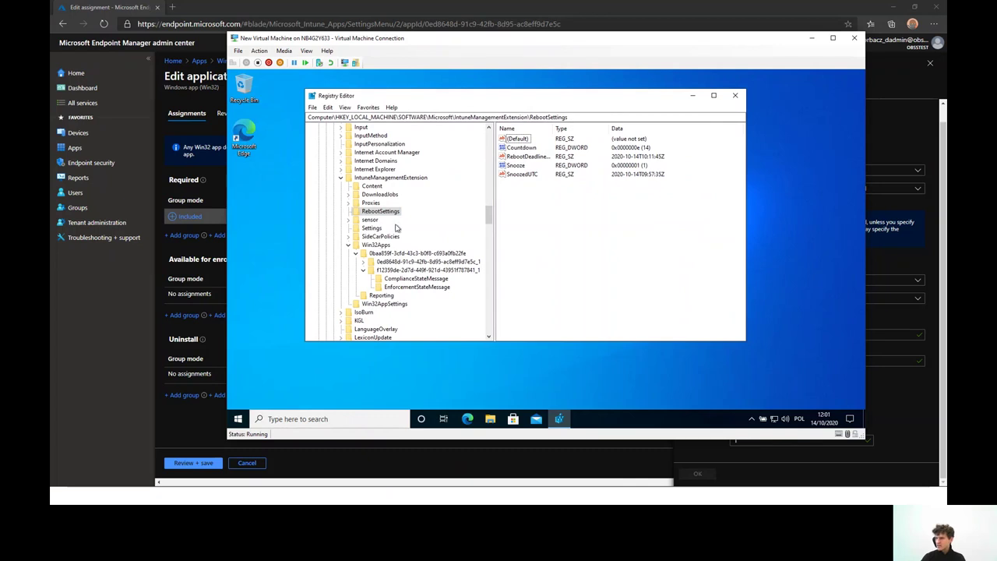
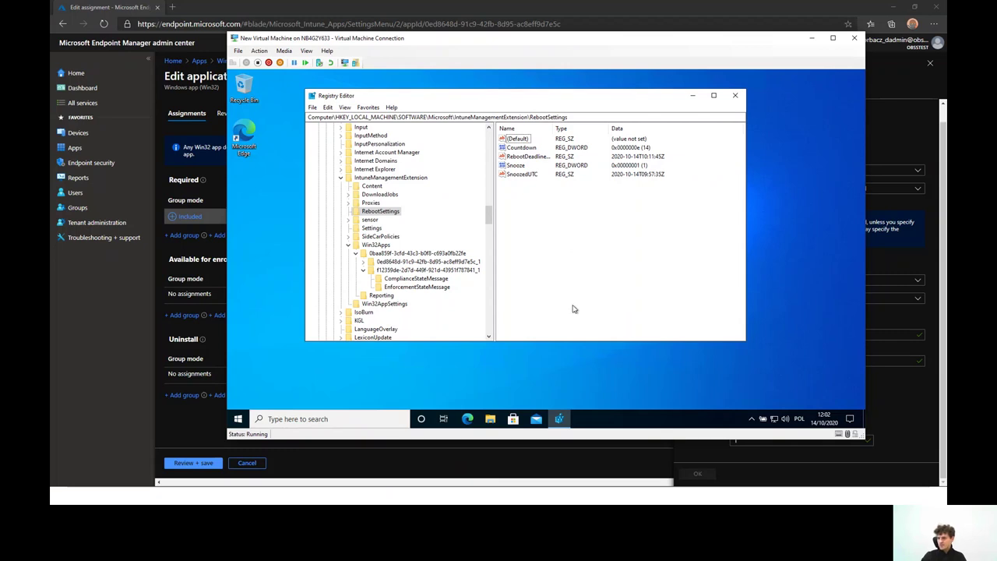
Launch the Services console from Windows search inside the VM
click(238, 418)
click(589, 380)
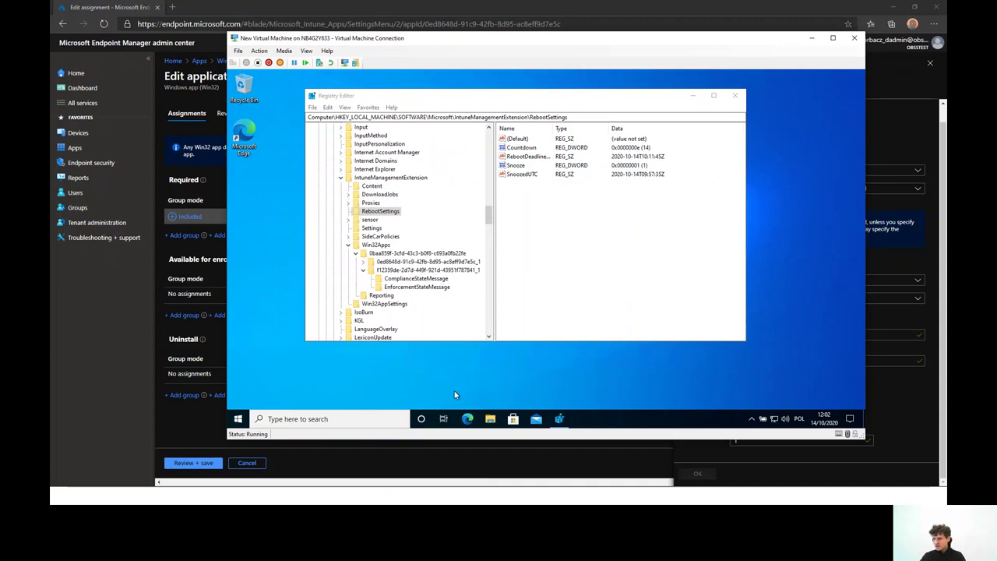
click(367, 416)
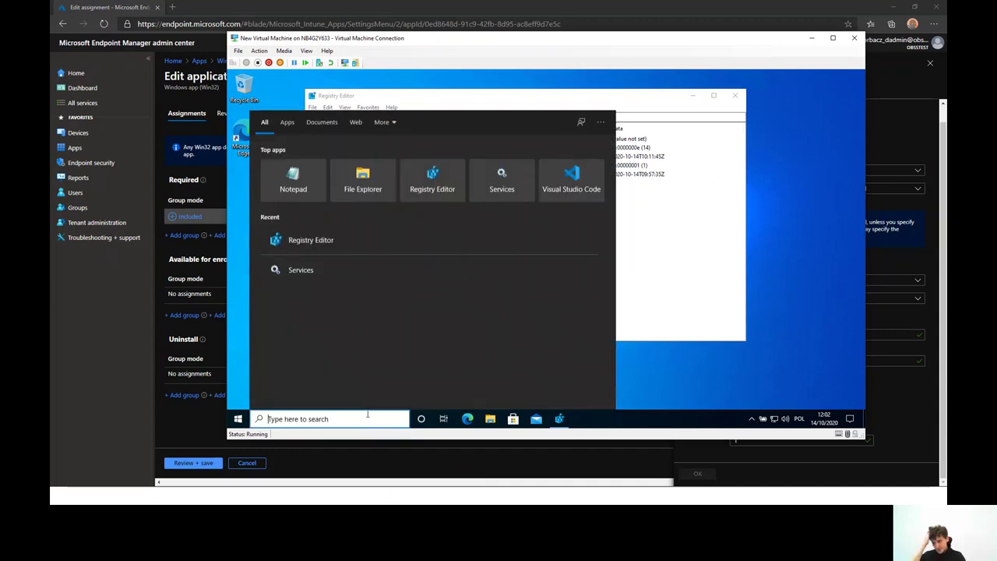
right_click(346, 268)
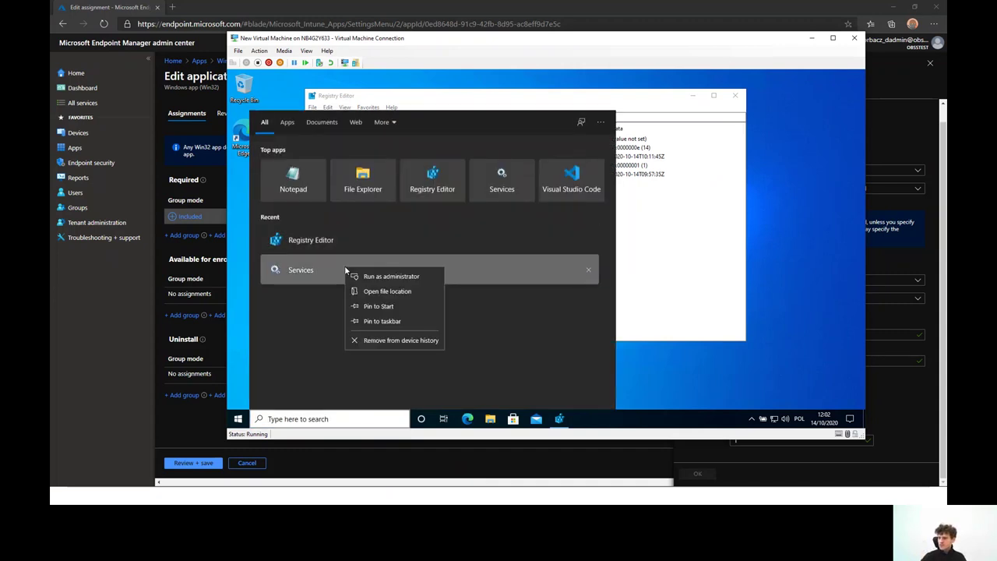
key(Escape)
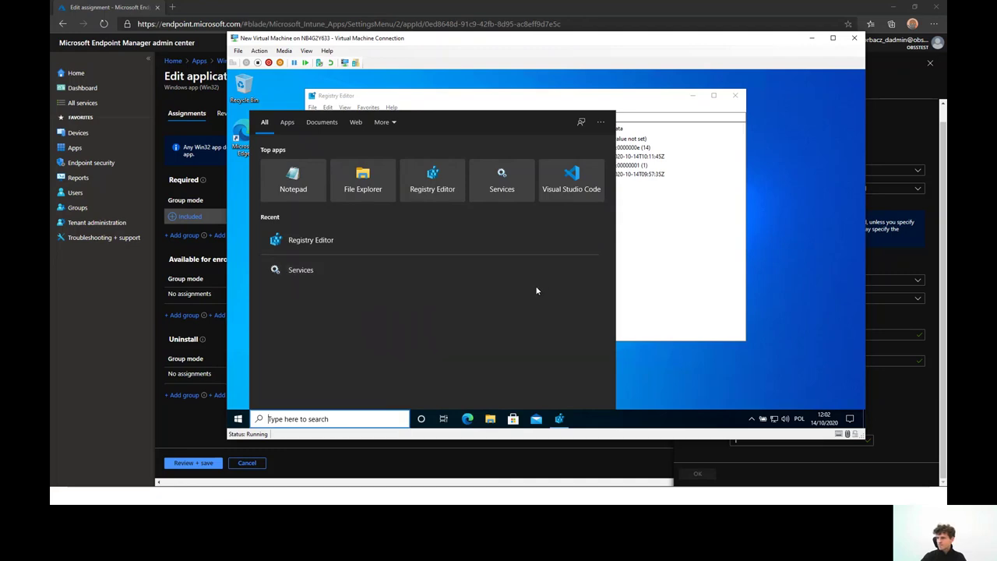
click(659, 269)
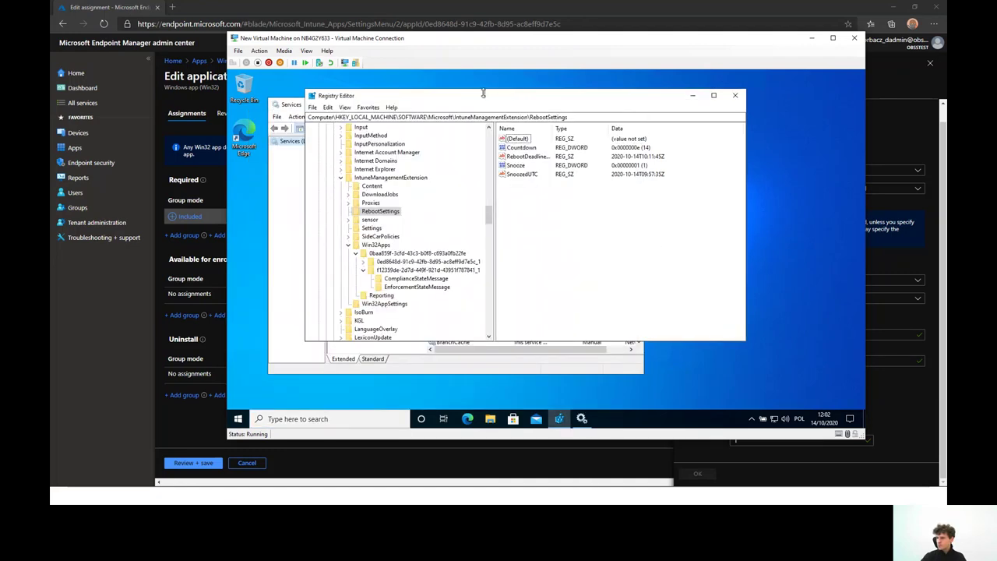
click(290, 107)
scroll(473, 274, down, 19)
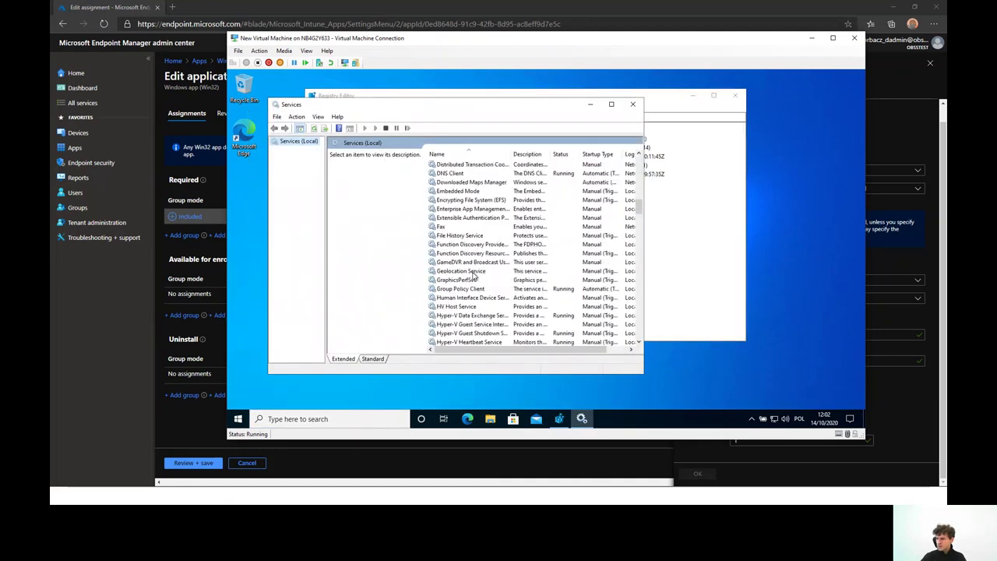
scroll(473, 275, down, 12)
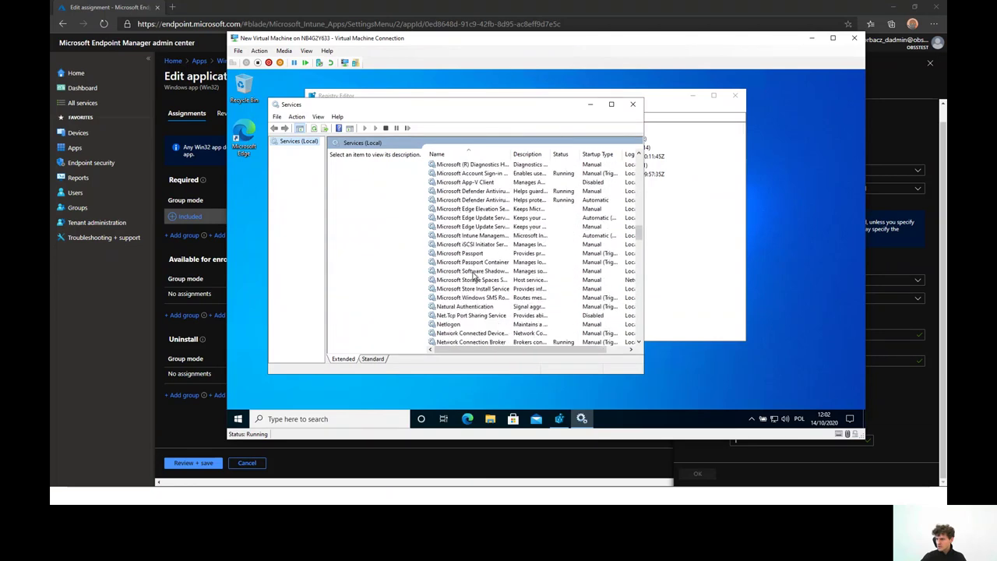
Start and then stop the Microsoft Intune Management Extension service
right_click(478, 236)
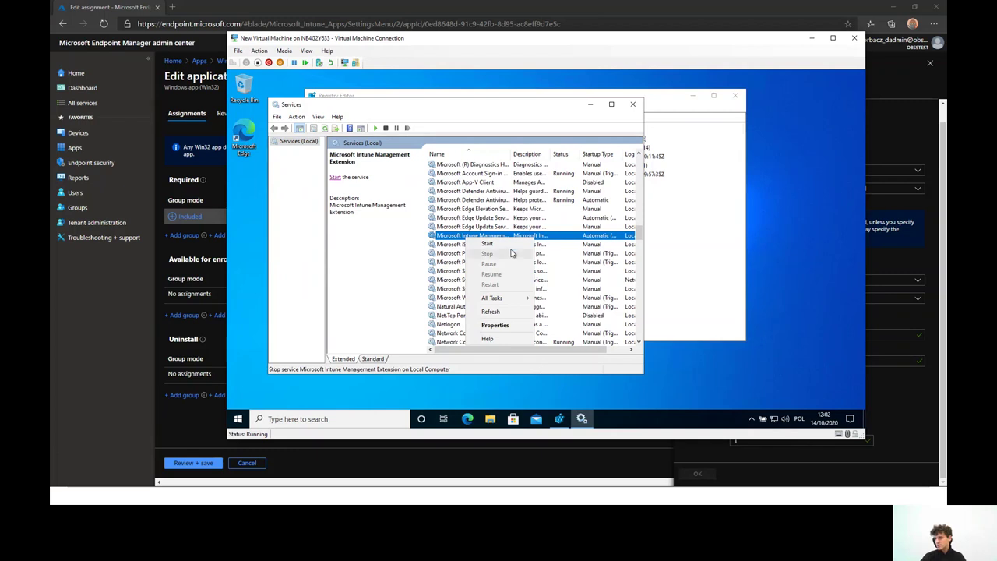
click(487, 244)
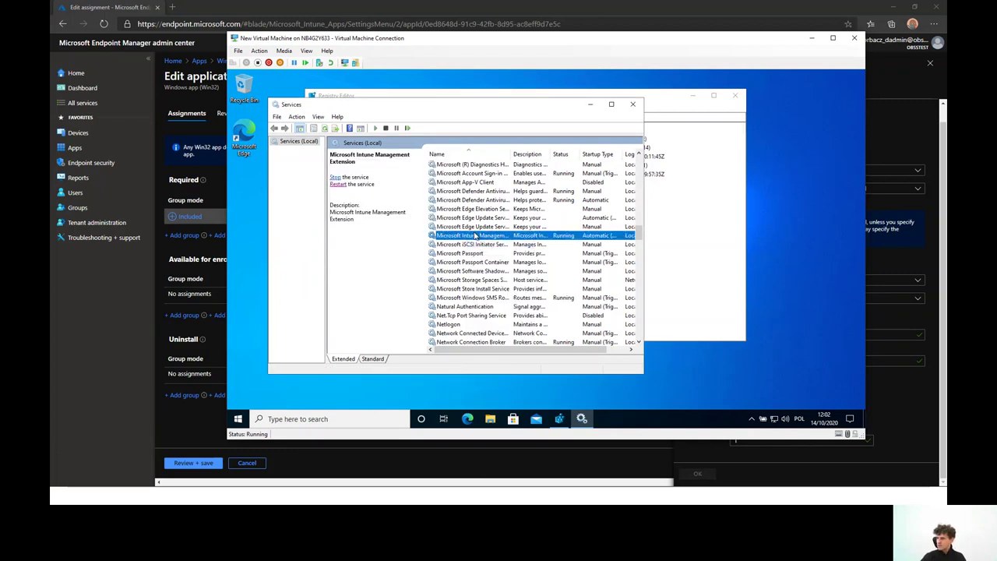
right_click(476, 235)
click(488, 252)
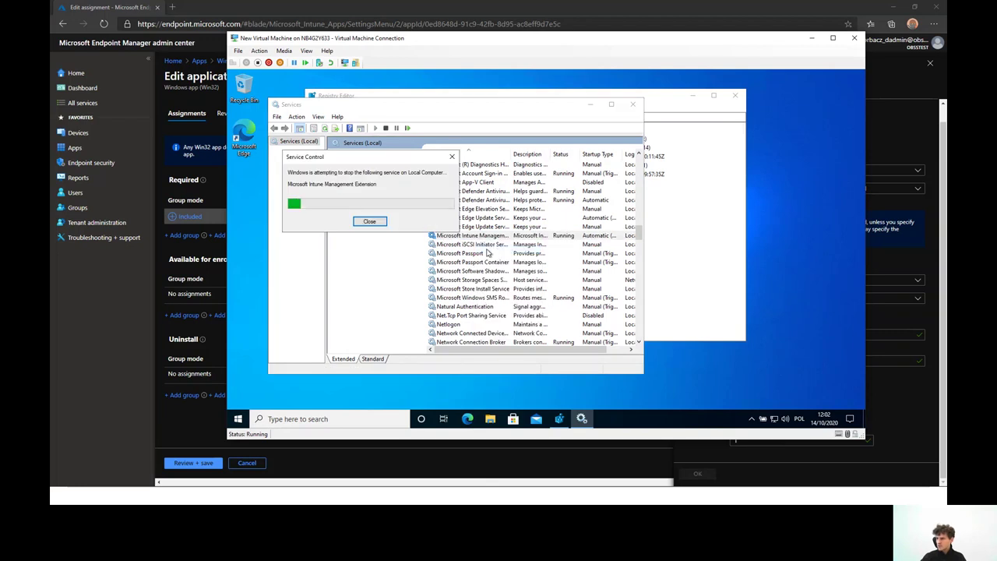
In Registry Editor, delete the 0ed8648d-91c9-42fb-8d95-ac8eff9d7e5c_1 key under Win32Apps
click(689, 235)
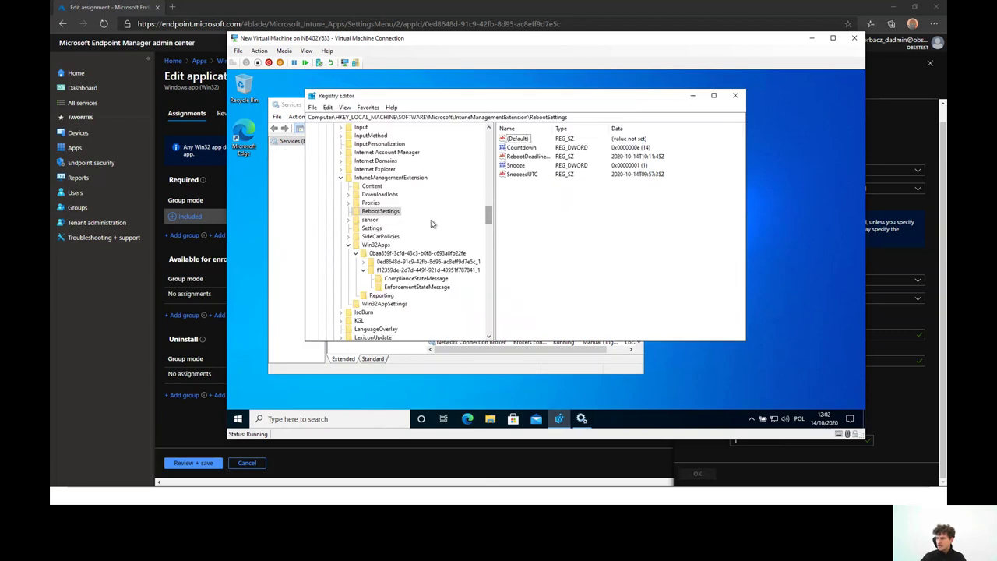
click(396, 262)
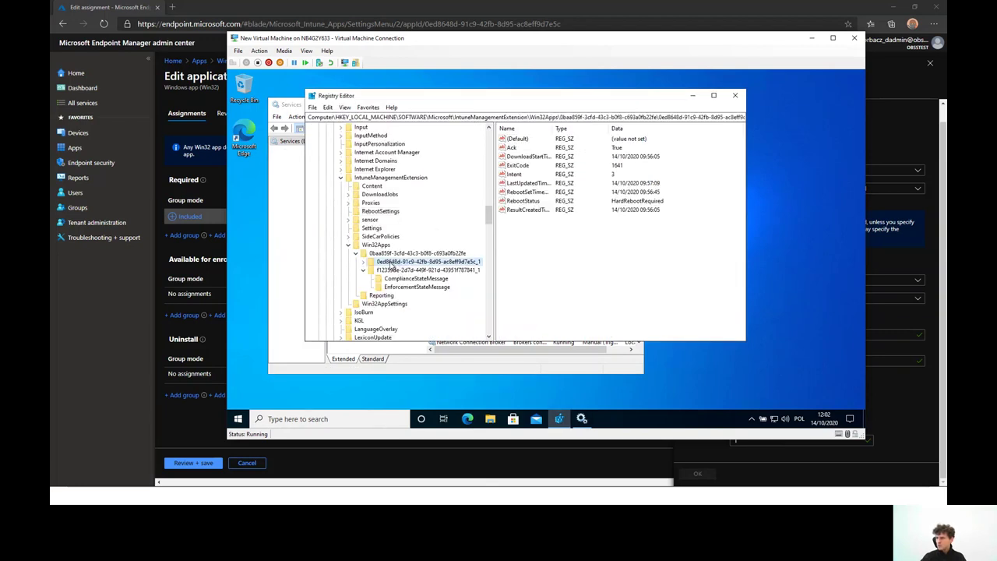
right_click(394, 265)
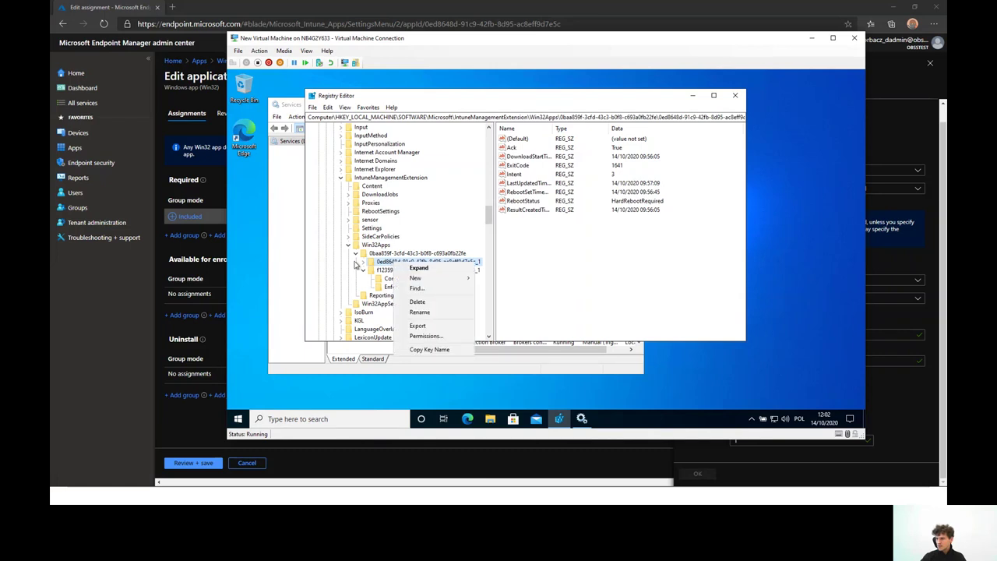
click(435, 304)
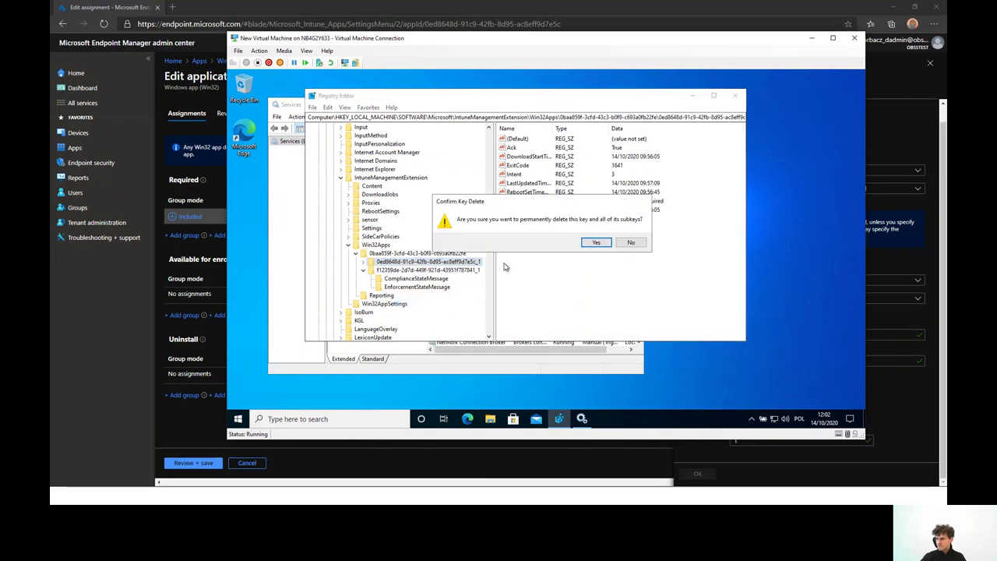
click(597, 244)
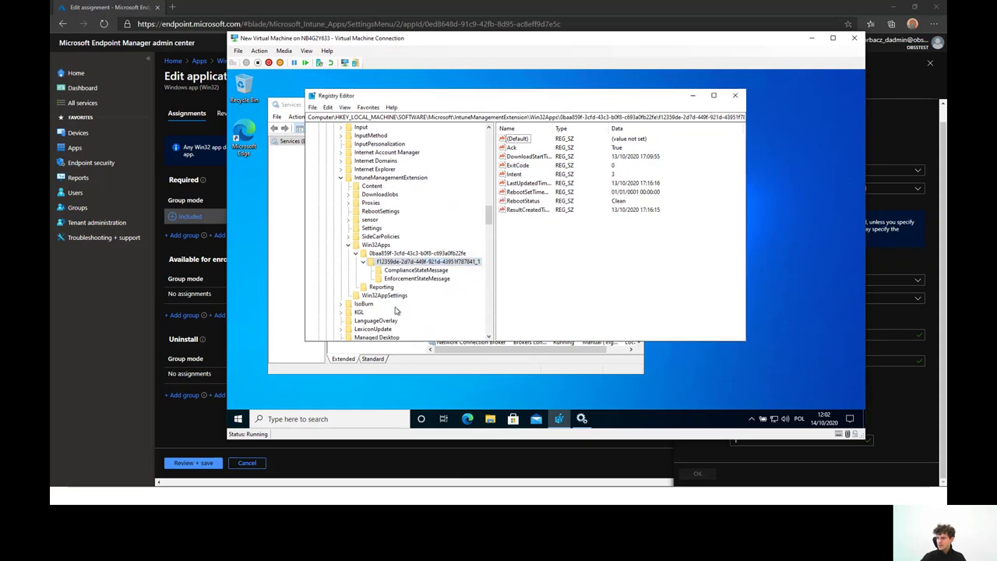
Uninstall Visual Studio Code, approving the administrator prompt and confirming removal
click(238, 418)
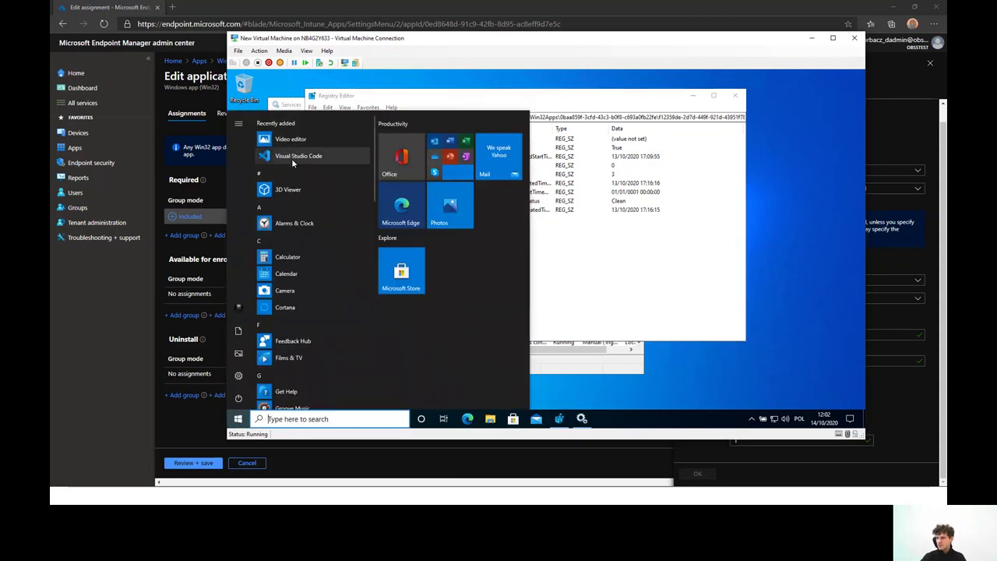
right_click(291, 158)
key(Escape)
key(Escape)
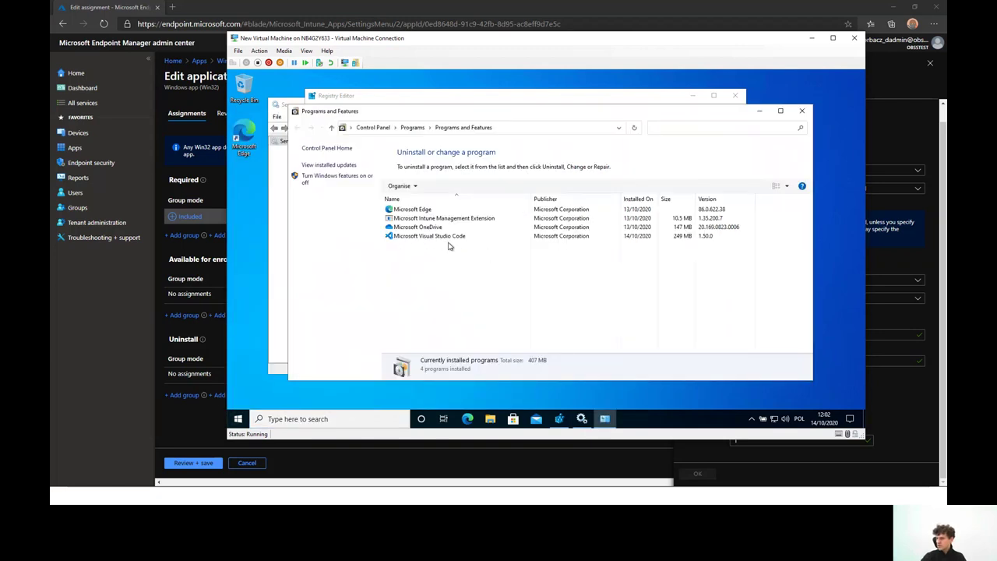
right_click(429, 238)
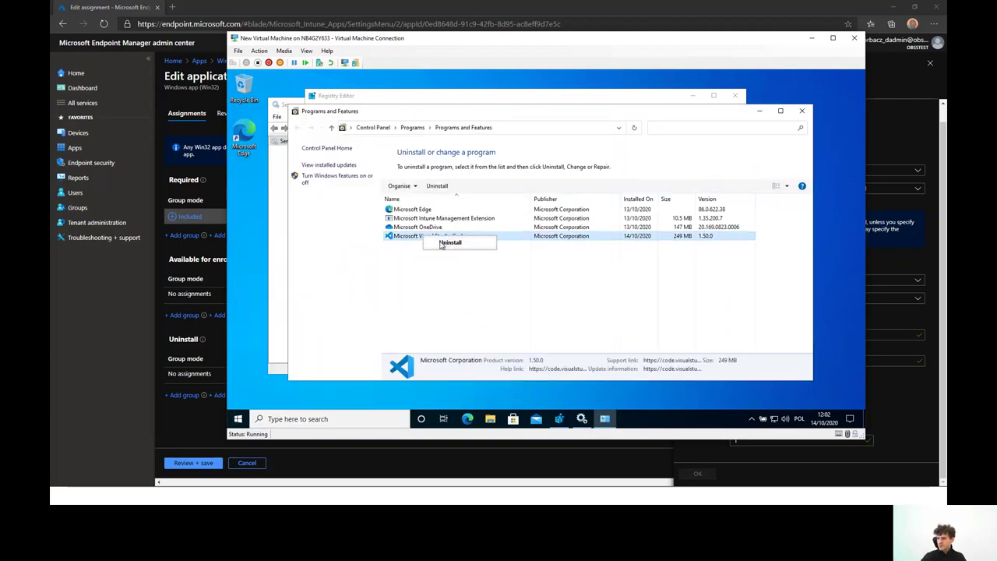
click(452, 243)
click(528, 302)
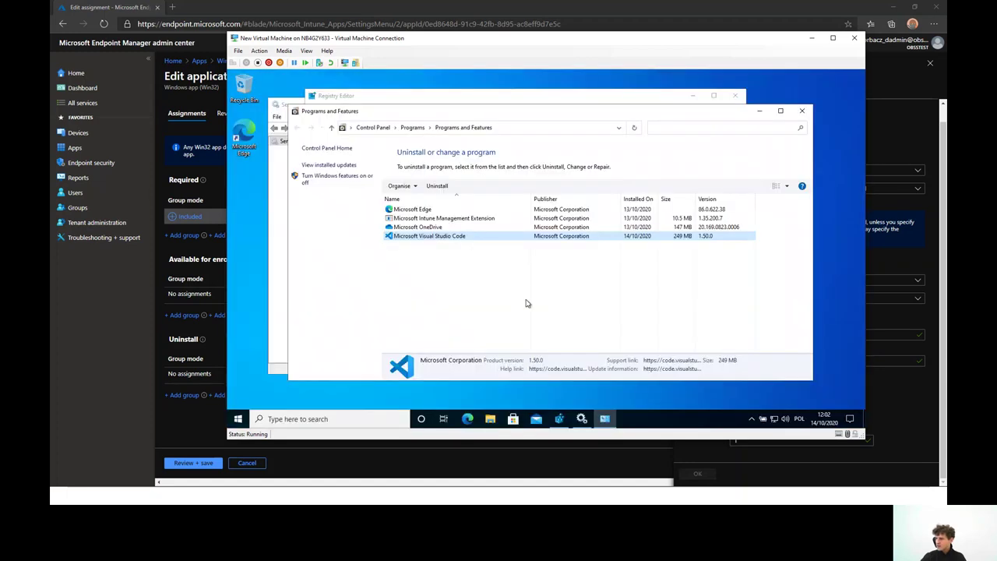
click(579, 278)
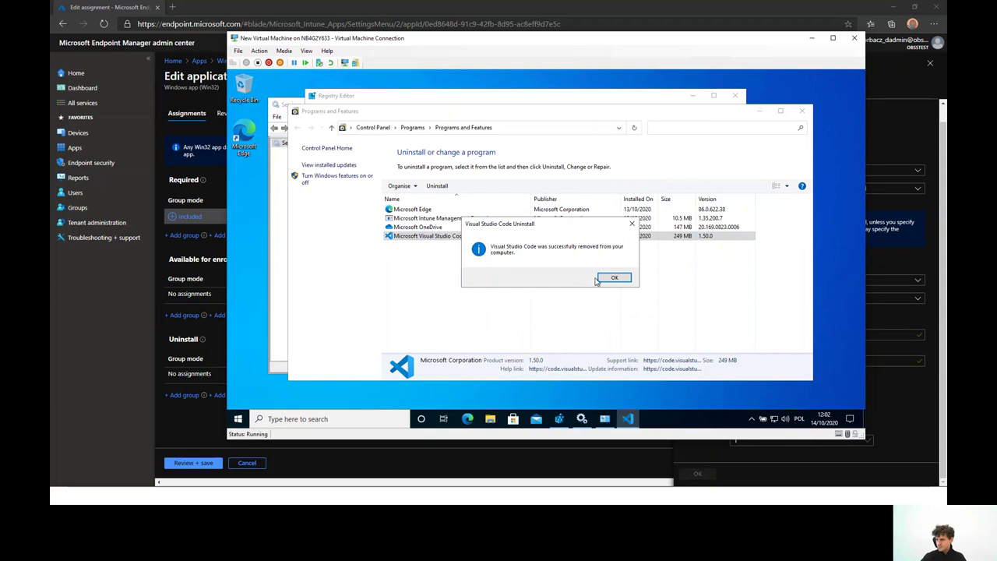
click(603, 280)
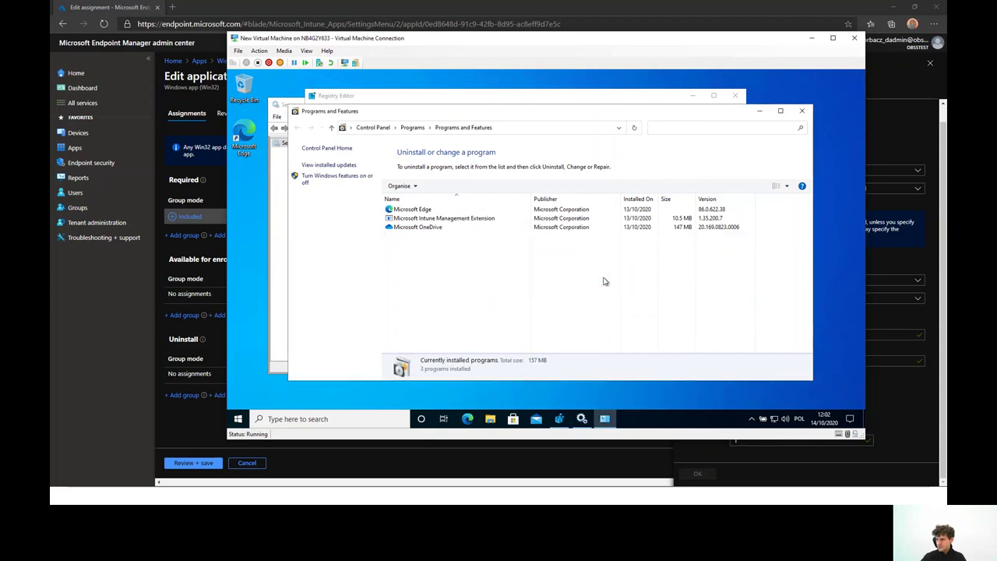
Start the Intune Management Extension service, then return to the Programs and Features list
click(282, 178)
click(479, 229)
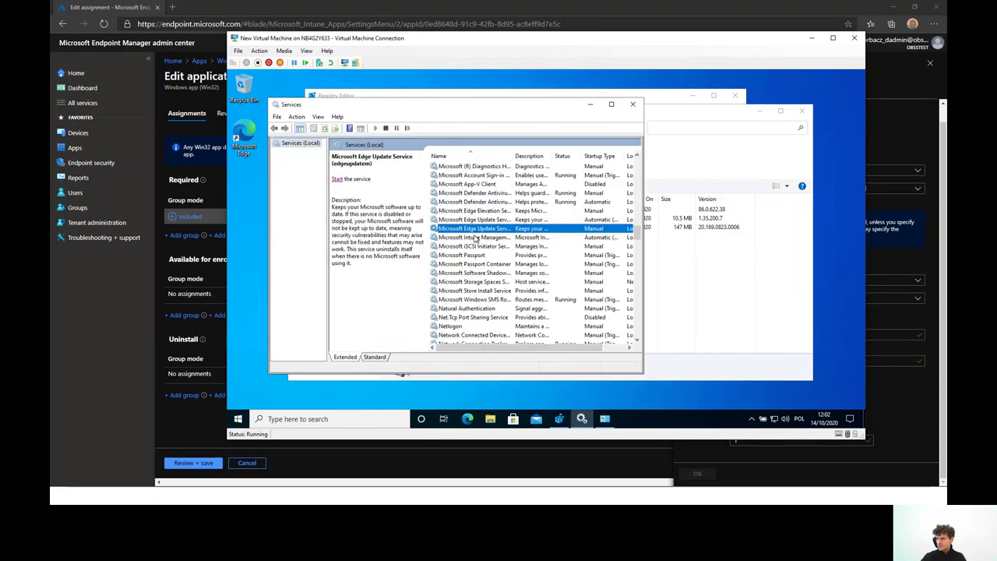
click(477, 237)
click(337, 179)
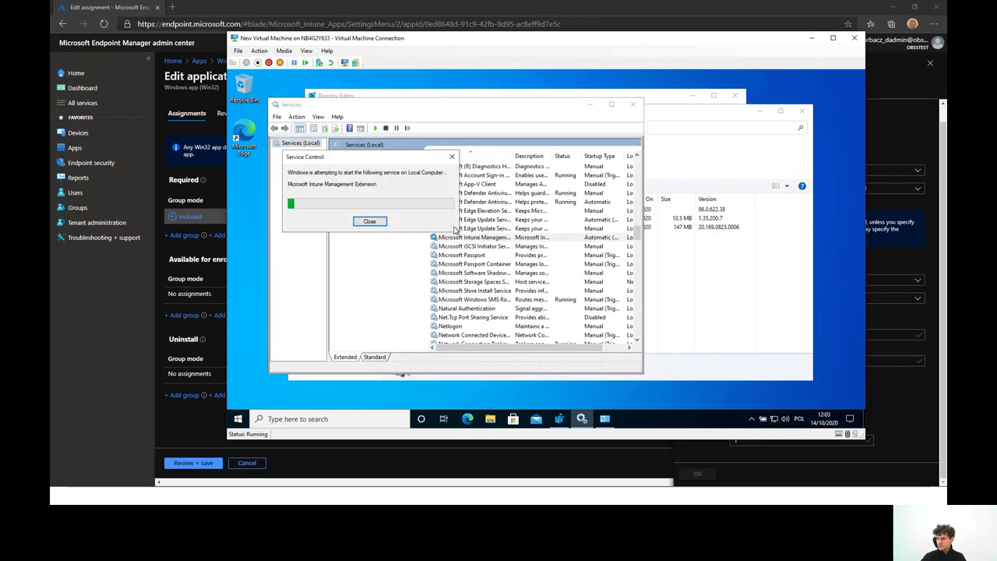
click(664, 300)
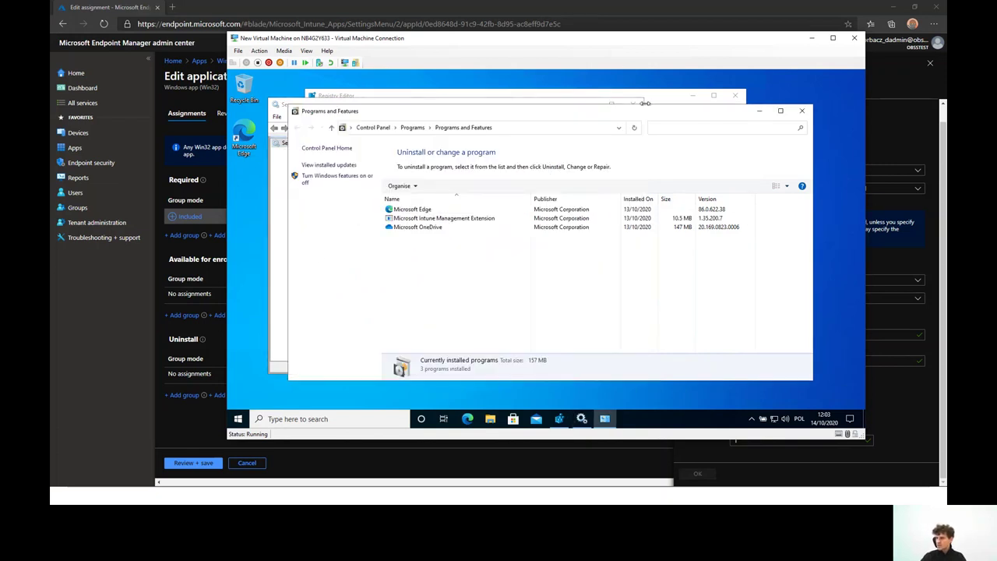
Open File Explorer and jump to the IntuneManagementExtension log's Logs folder
click(490, 419)
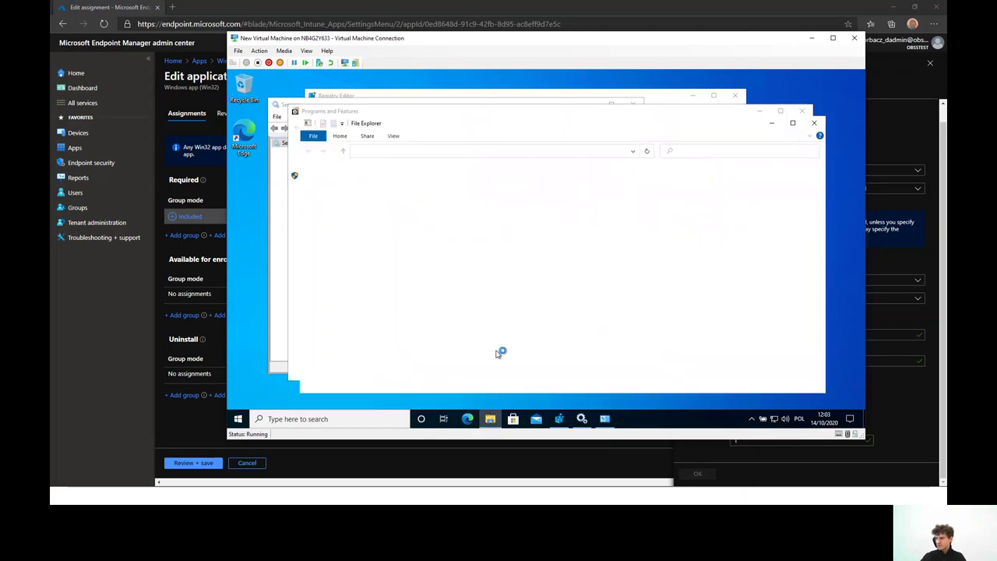
click(348, 282)
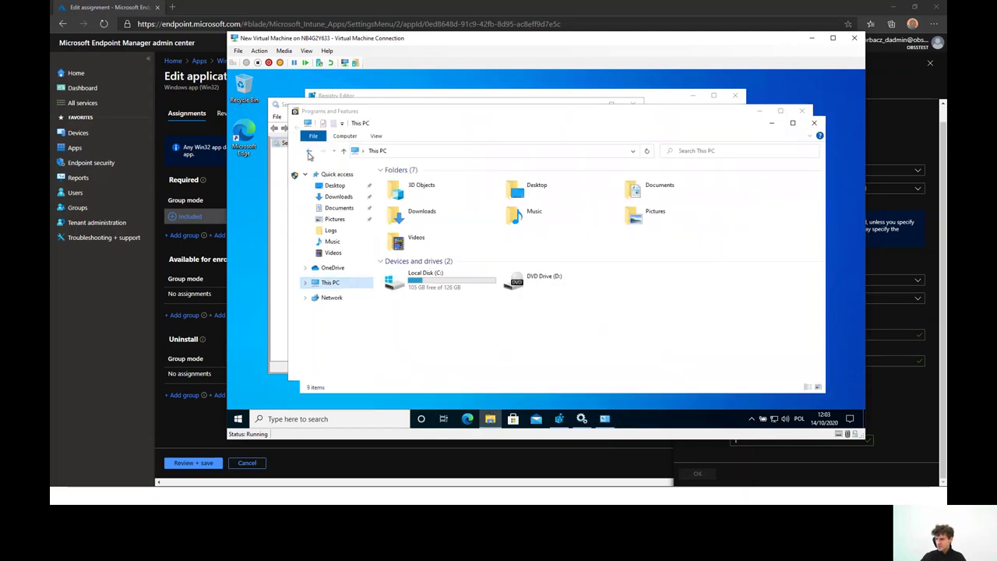
click(309, 151)
click(440, 266)
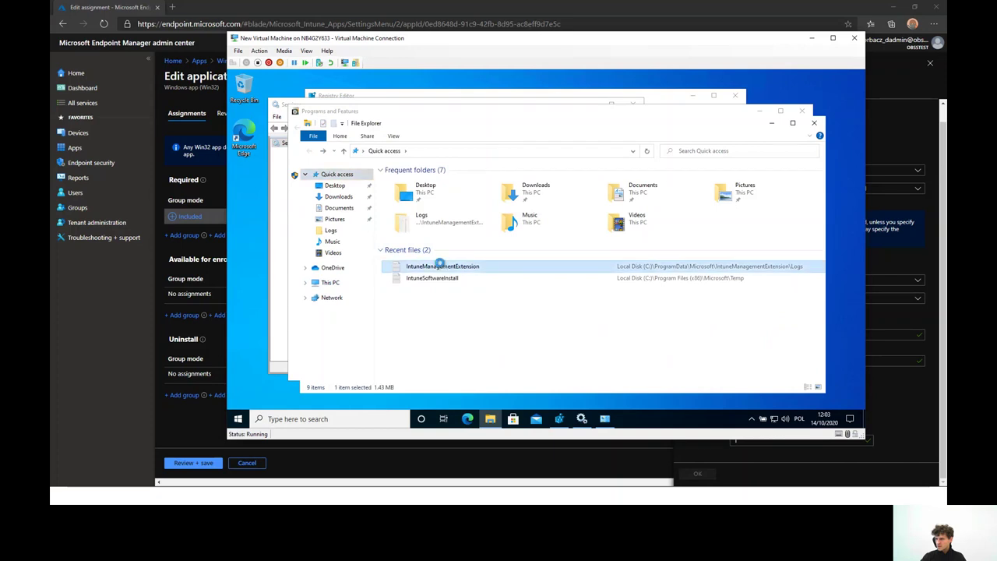
right_click(441, 266)
click(476, 242)
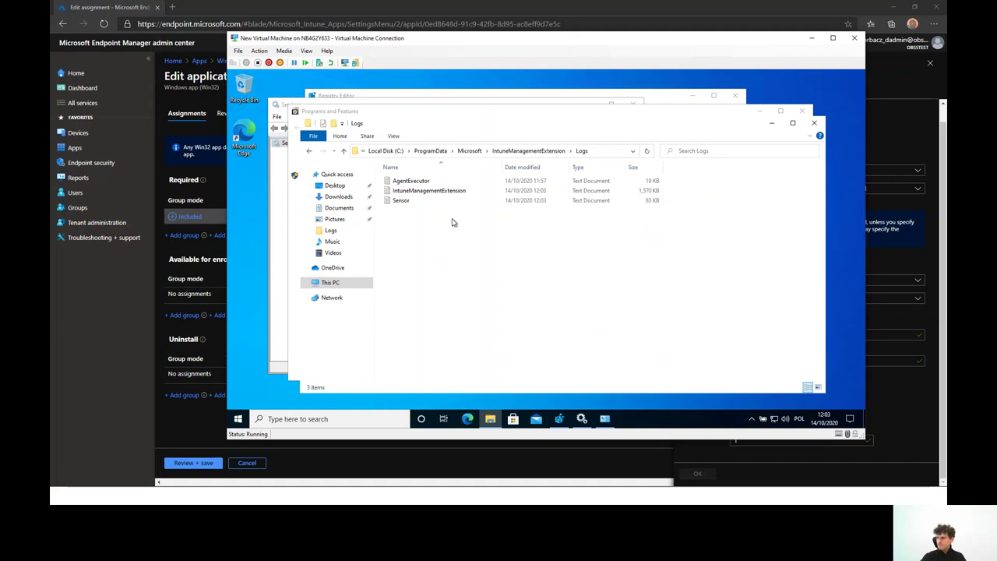
Review the IntuneManagementExtension log in Notepad, then briefly check the Intune portal
double_click(419, 193)
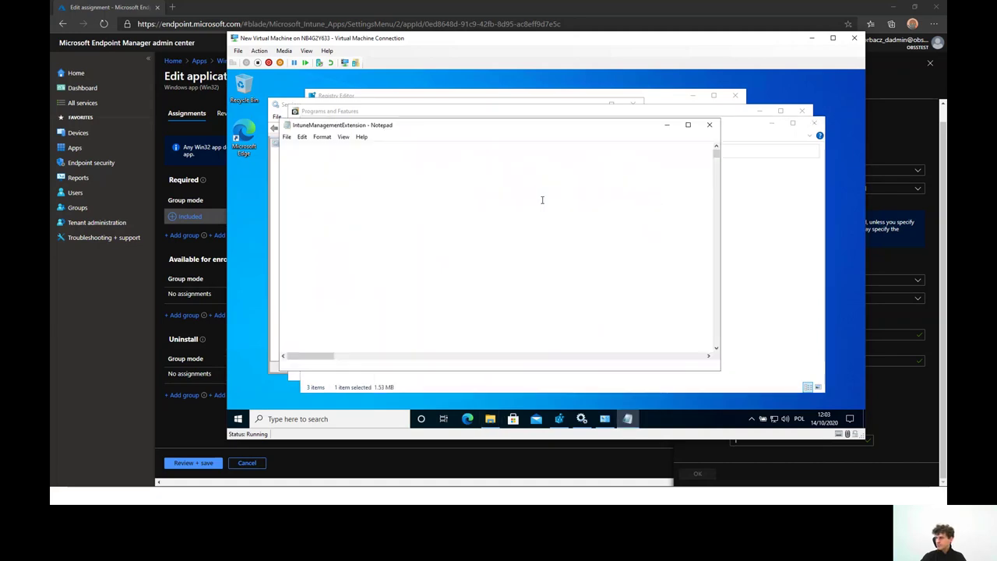
drag(717, 153, 716, 319)
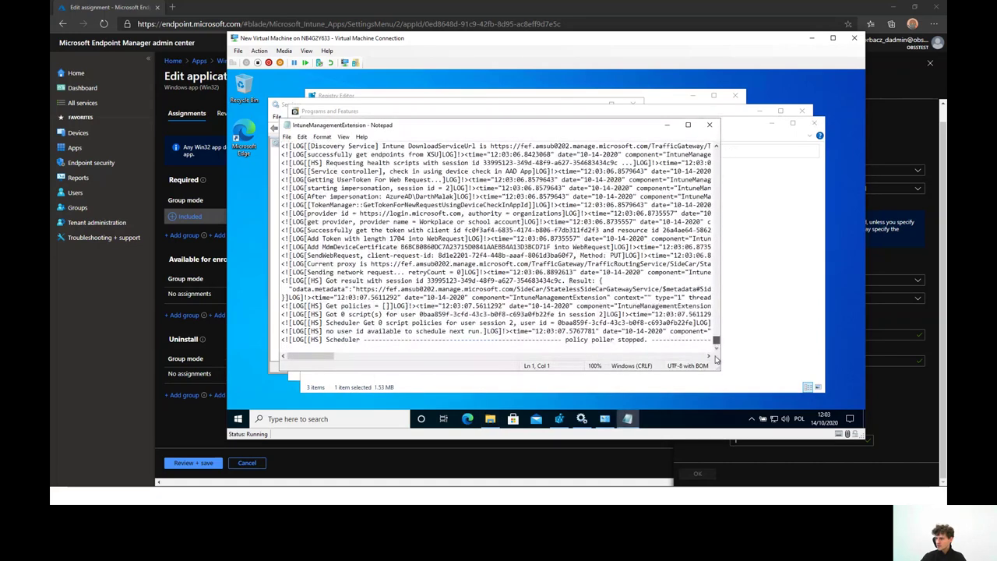
click(709, 125)
click(587, 235)
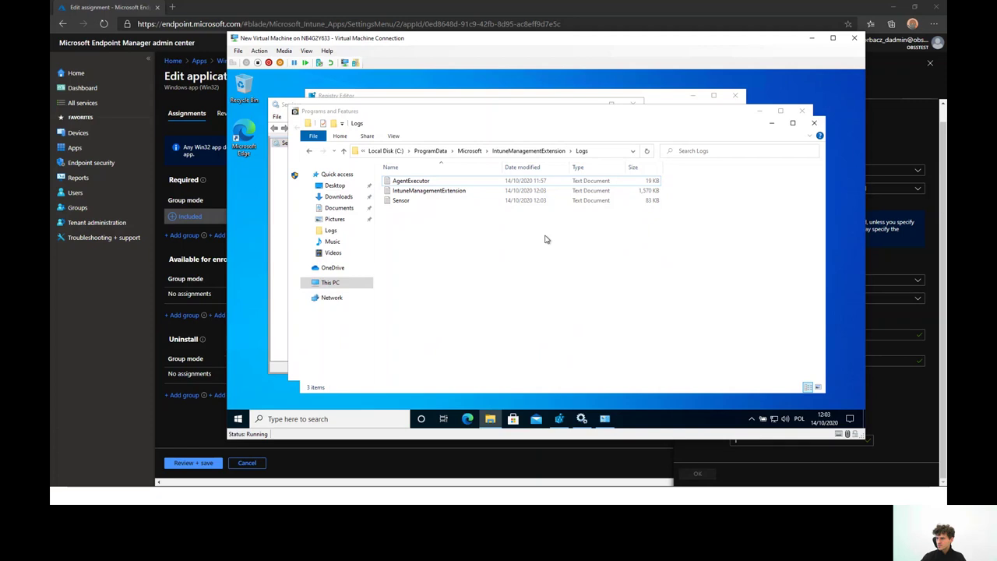
double_click(437, 191)
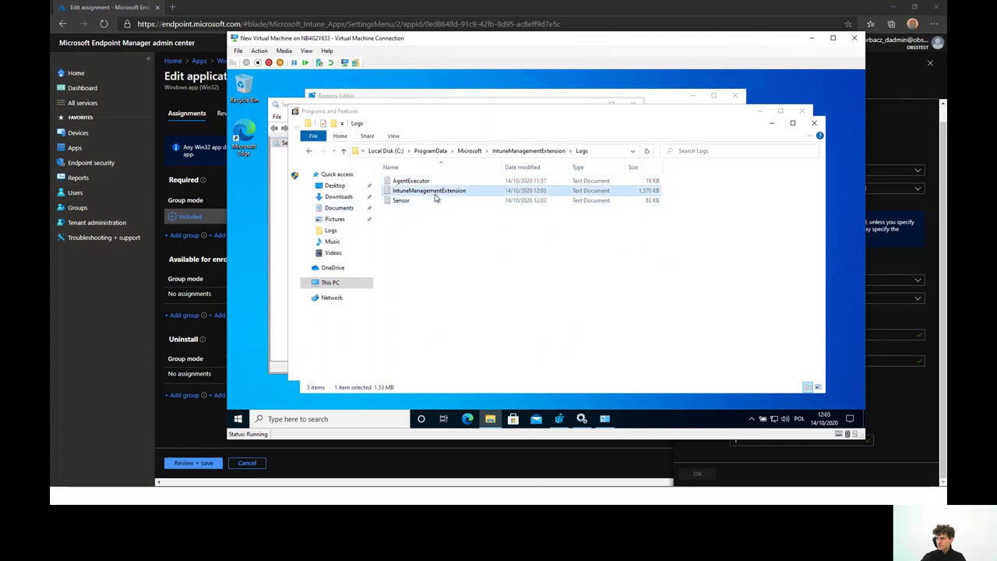
drag(716, 151, 713, 364)
click(709, 124)
click(510, 266)
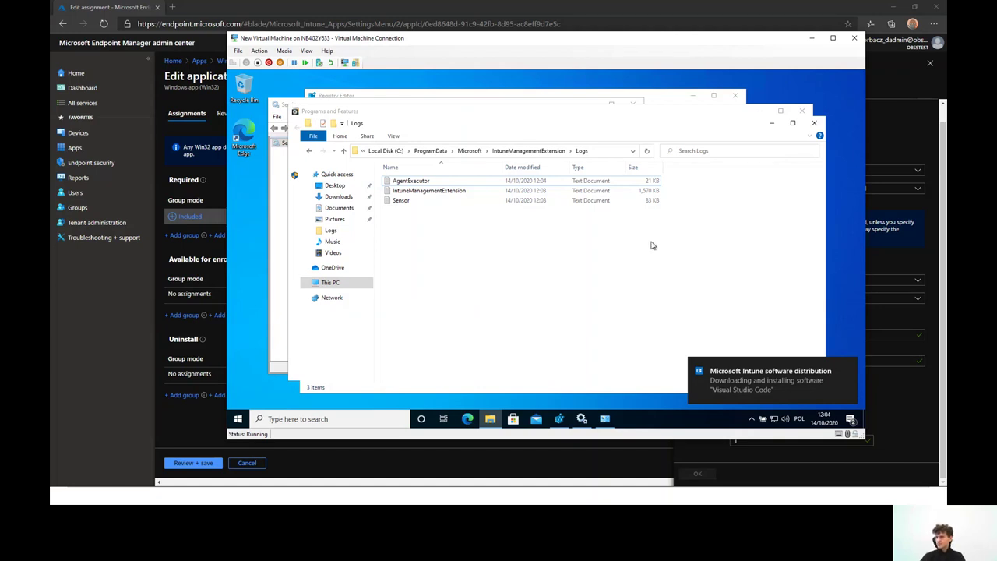
click(811, 37)
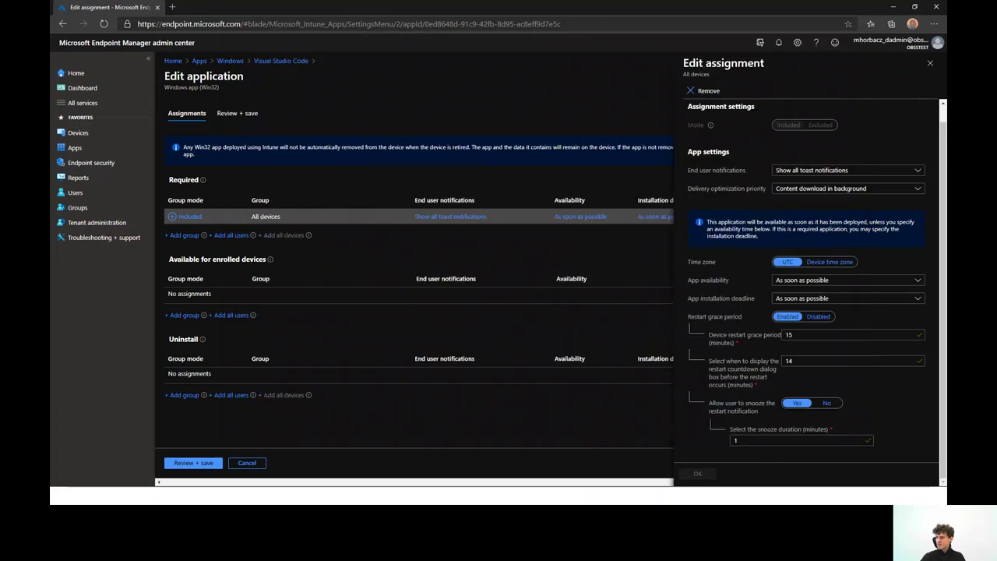
key(alt+Tab)
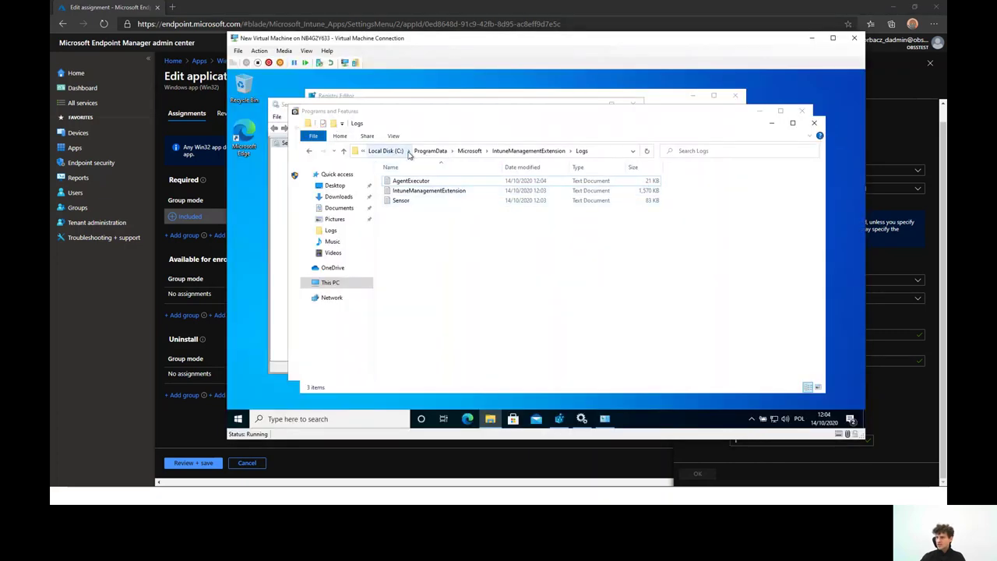
Browse to C:\Program Files (x86)\Microsoft\Temp
click(437, 151)
click(413, 152)
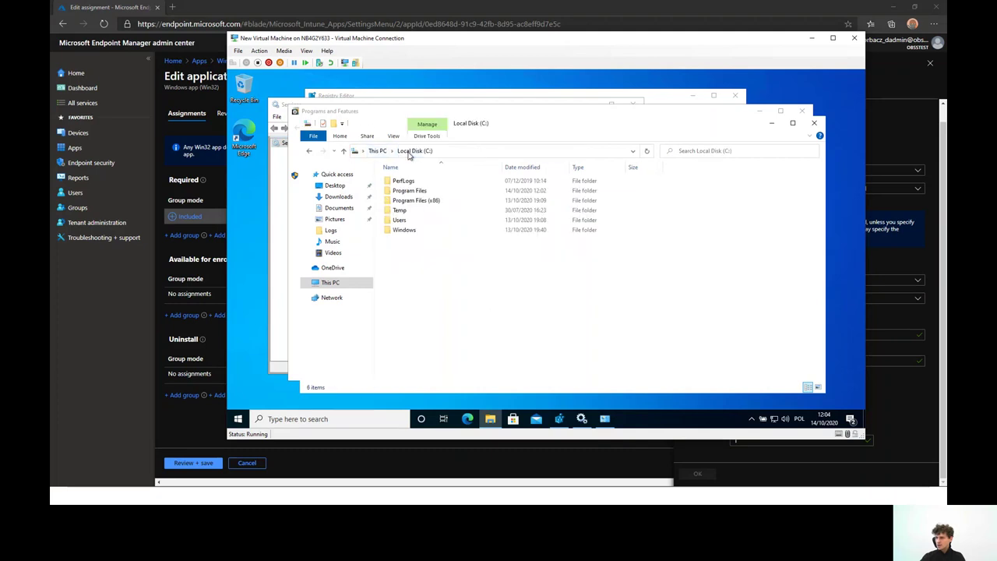
double_click(413, 201)
double_click(402, 201)
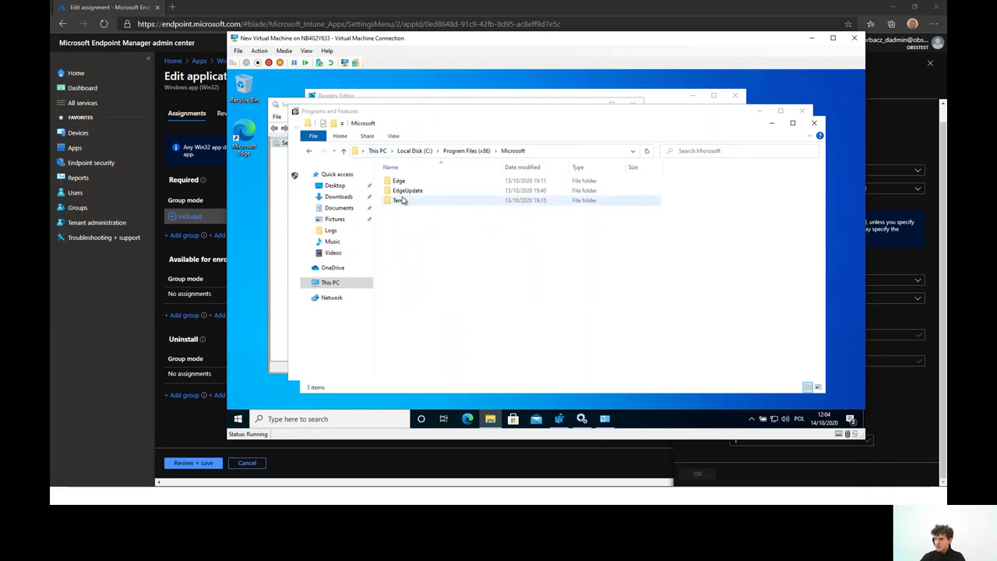
double_click(430, 200)
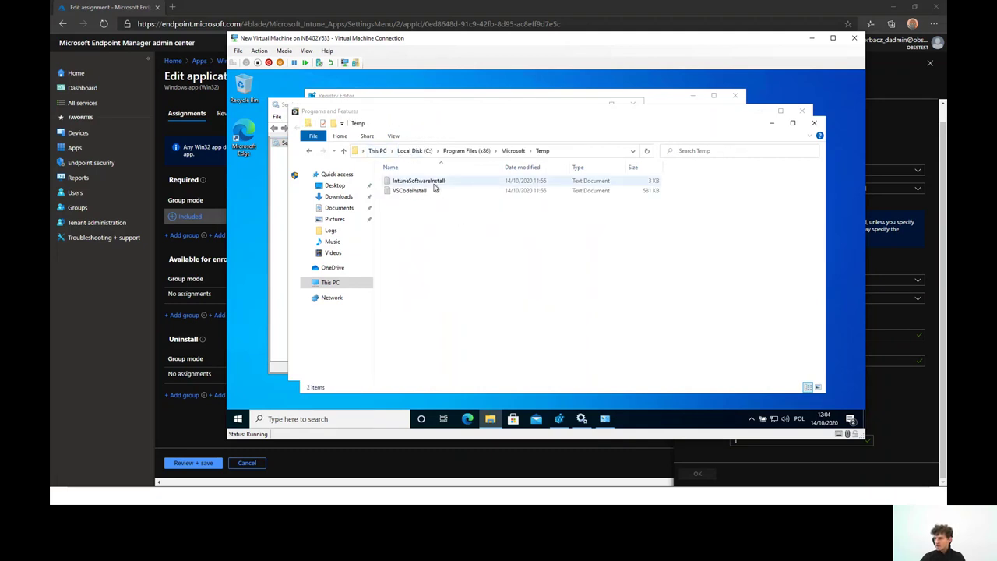
Check IntuneSoftwareInstall.log in Notepad for VSCodeSetup-x64-1.50.0.exe SUCCESS, then close it
double_click(428, 181)
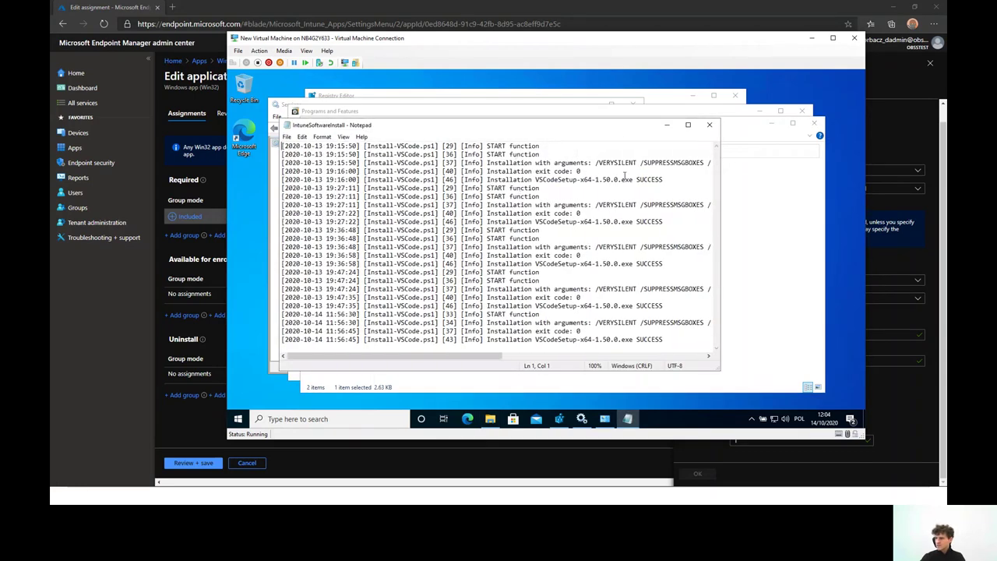
scroll(573, 162, right, 2)
scroll(485, 163, right, 4)
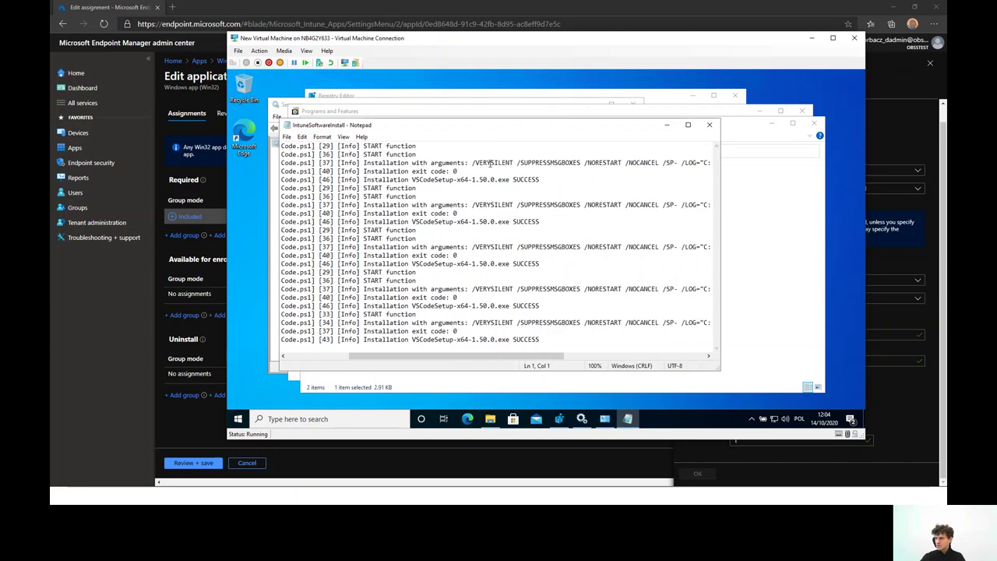
scroll(490, 163, left, 3)
scroll(491, 163, left, 4)
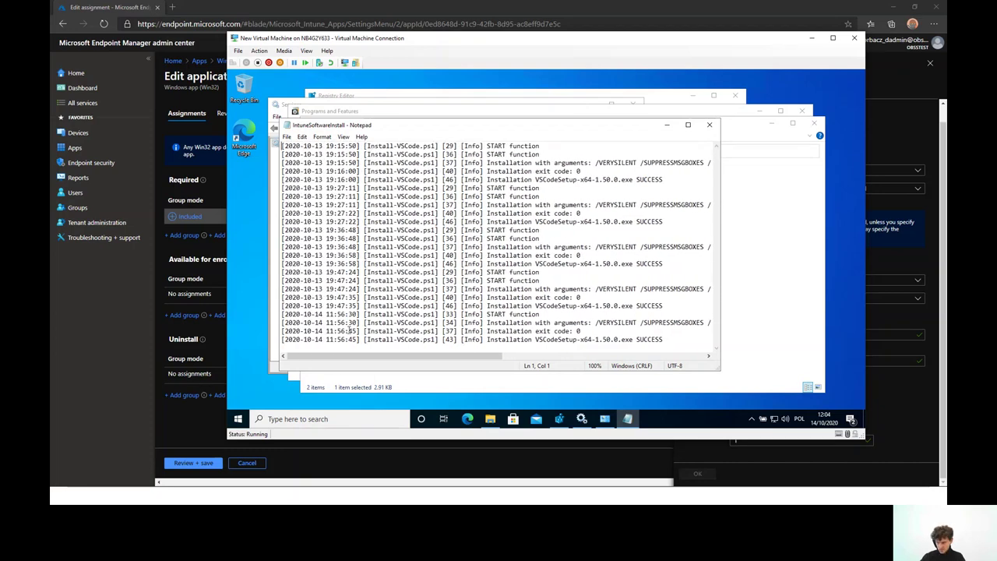
scroll(360, 327, right, 2)
scroll(360, 327, left, 2)
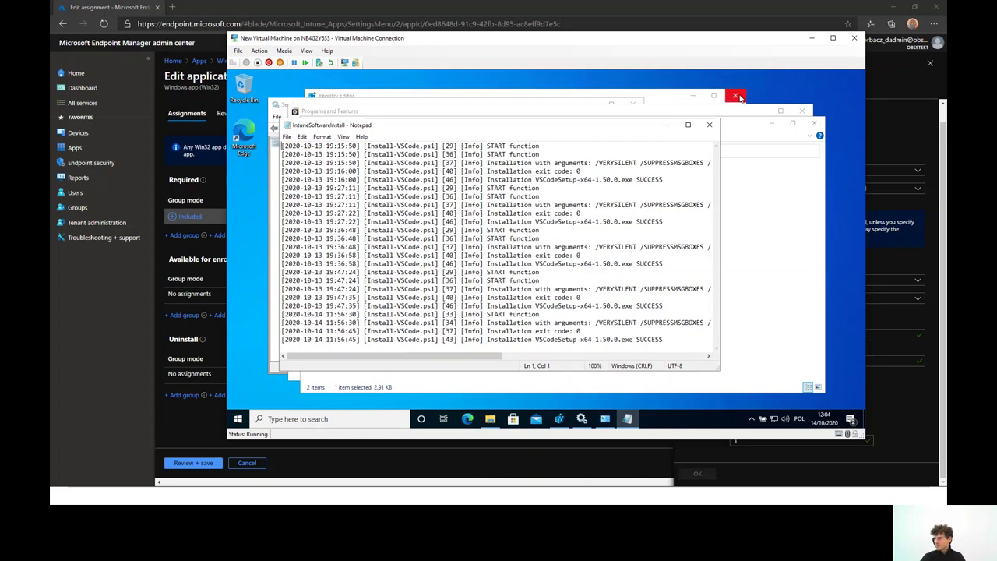
click(709, 125)
Glance at the VSCodeInstall log entry, leave the VM, and advance to the Summary slide
click(628, 273)
key(Down)
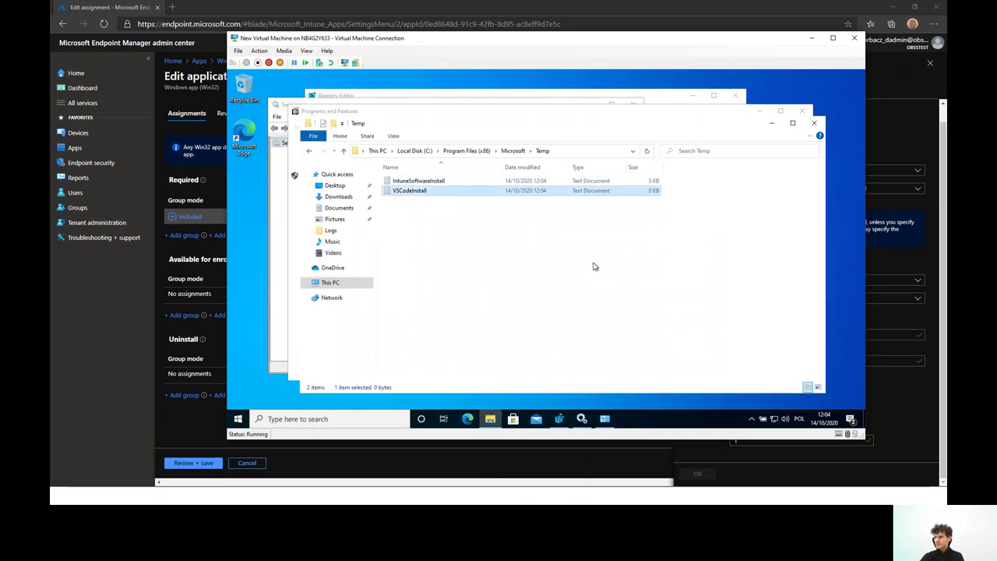
click(592, 265)
key(alt+Up)
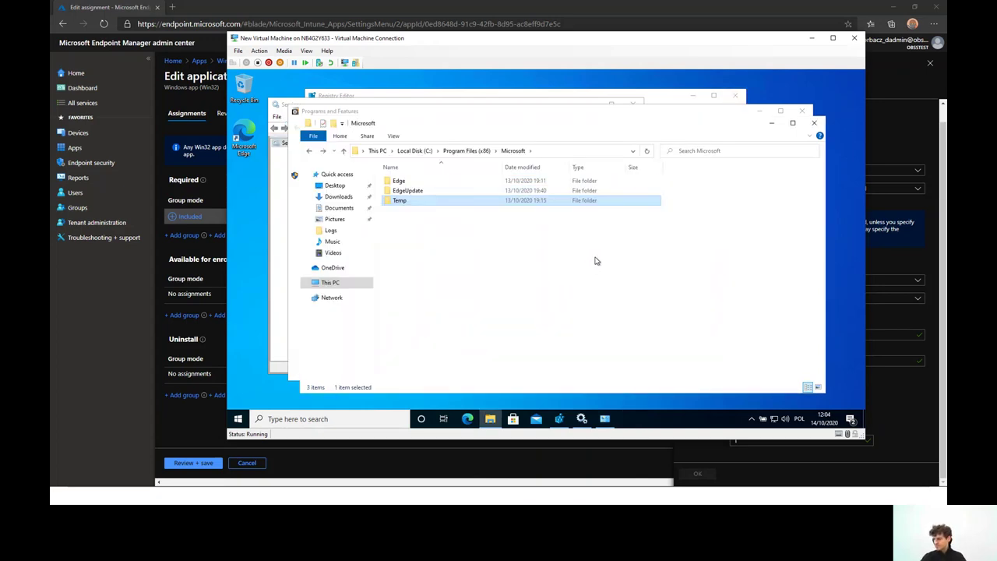
click(601, 263)
key(alt+Tab)
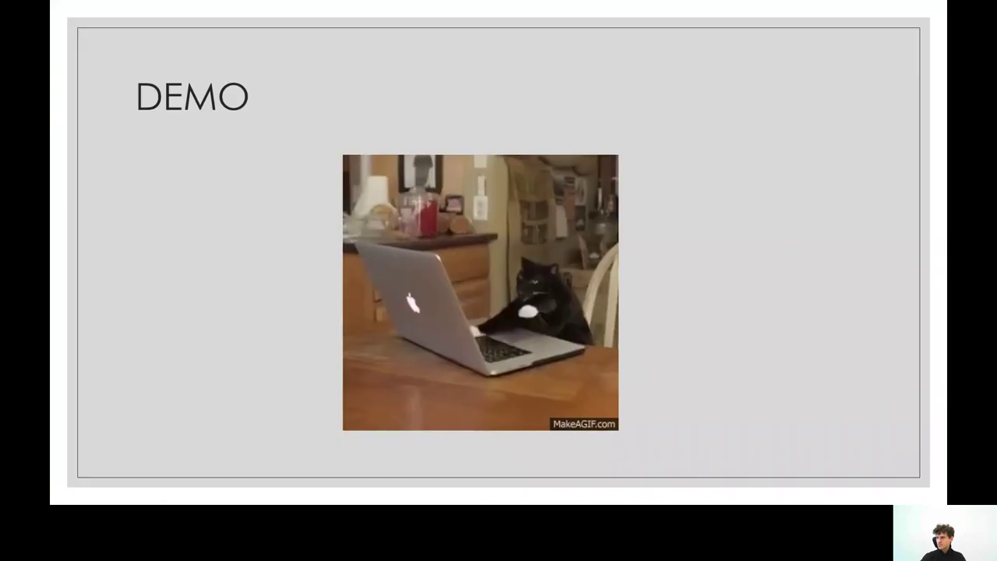
key(Right)
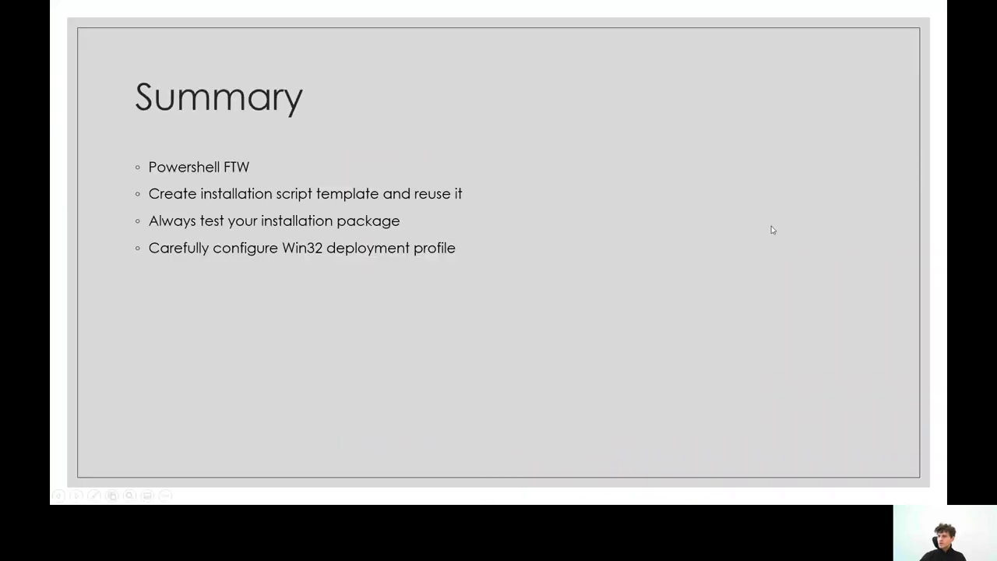